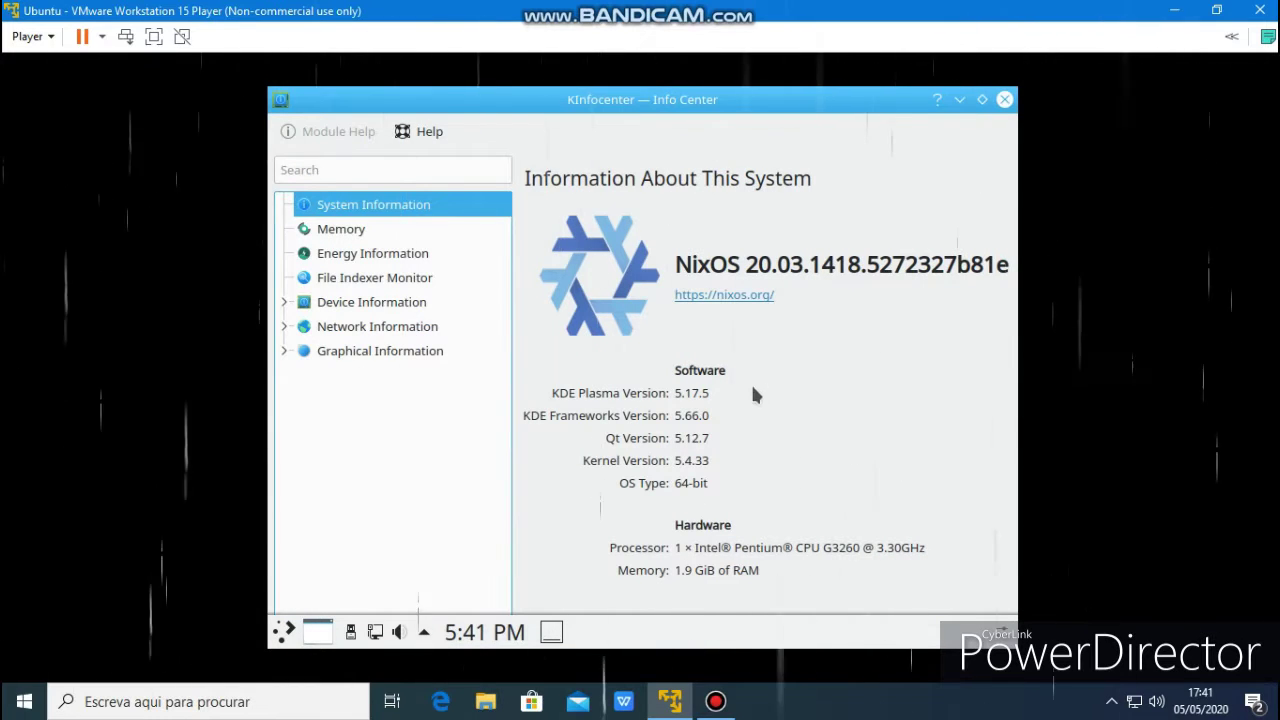
# Review the memory, energy, file indexer and device information pages in Info Center, and close it
pyautogui.click(335, 231)
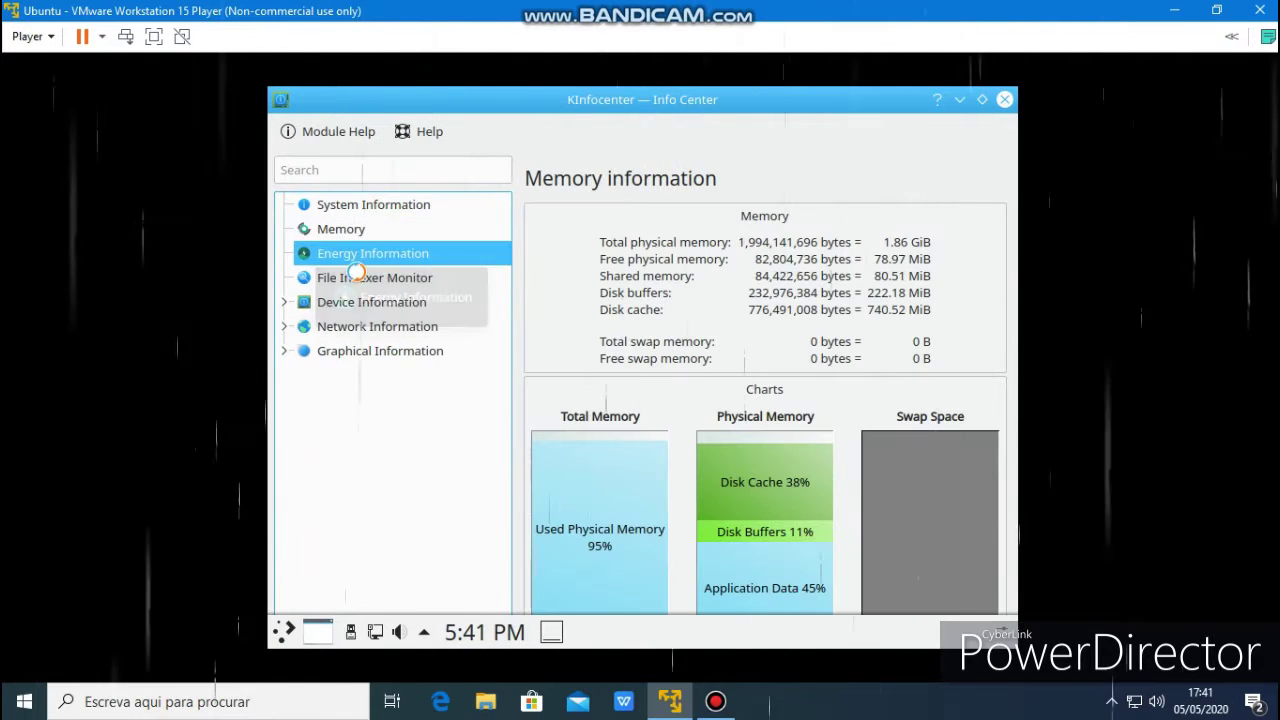
pyautogui.click(357, 278)
pyautogui.click(357, 302)
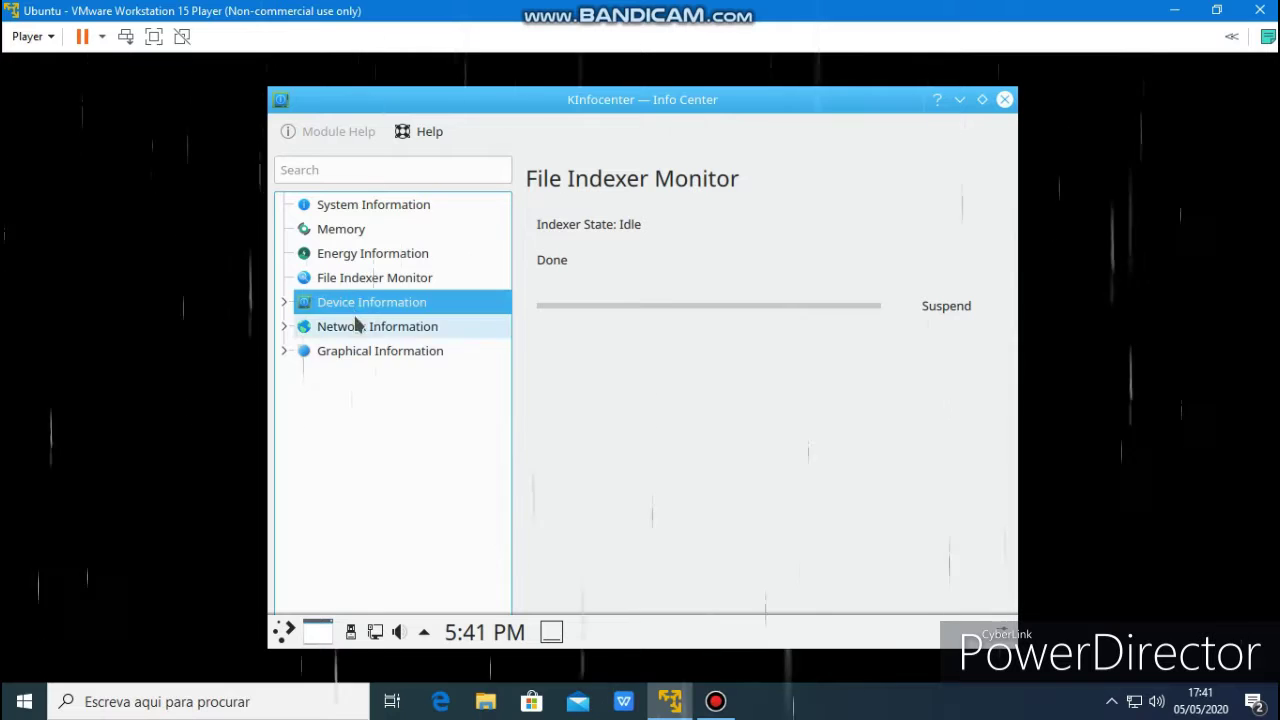
pyautogui.click(1004, 99)
# Set the desktop wallpaper to Safe Landing and close the desktop settings
pyautogui.rightClick(527, 340)
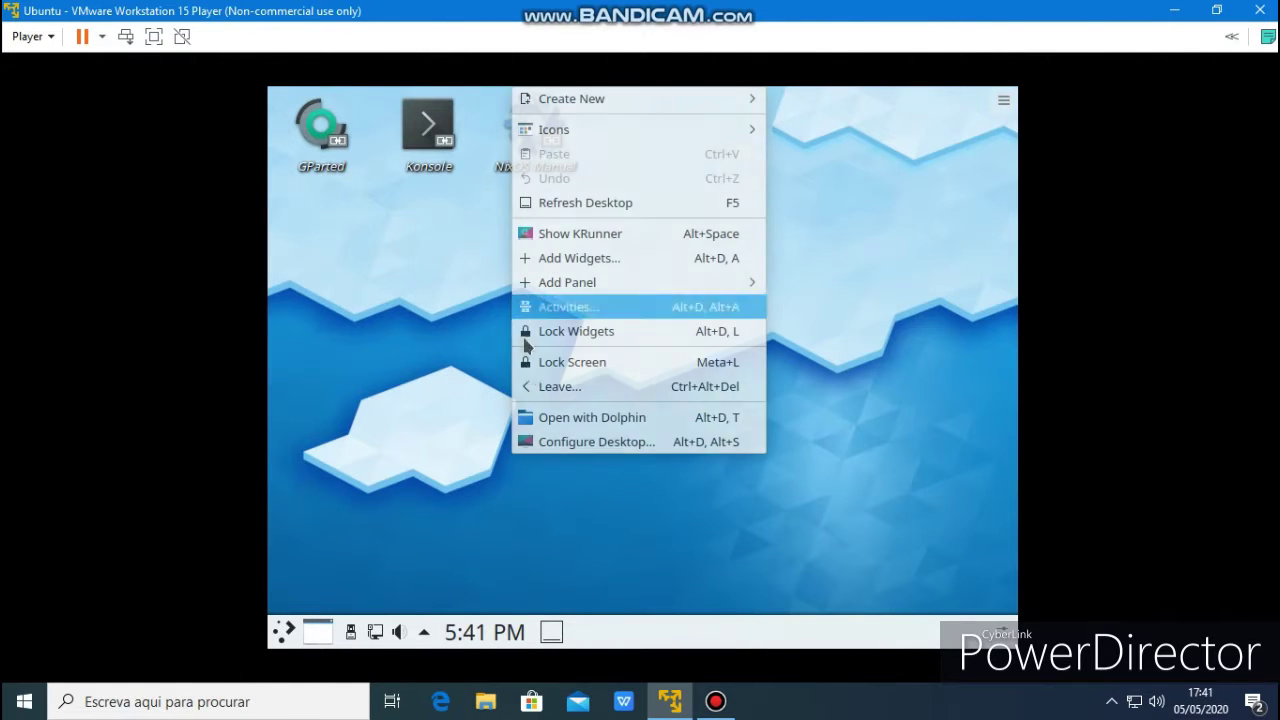
pyautogui.click(539, 446)
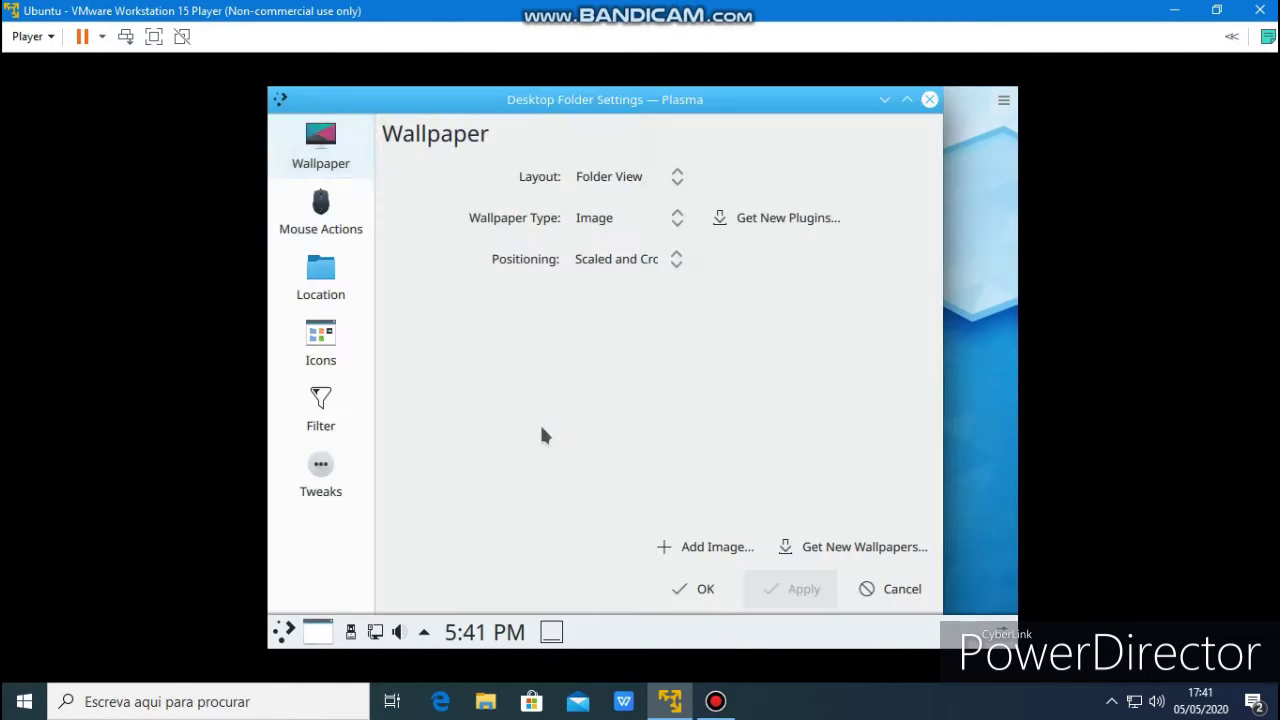
pyautogui.scroll(-3, 866, 370)
pyautogui.scroll(-10, 868, 372)
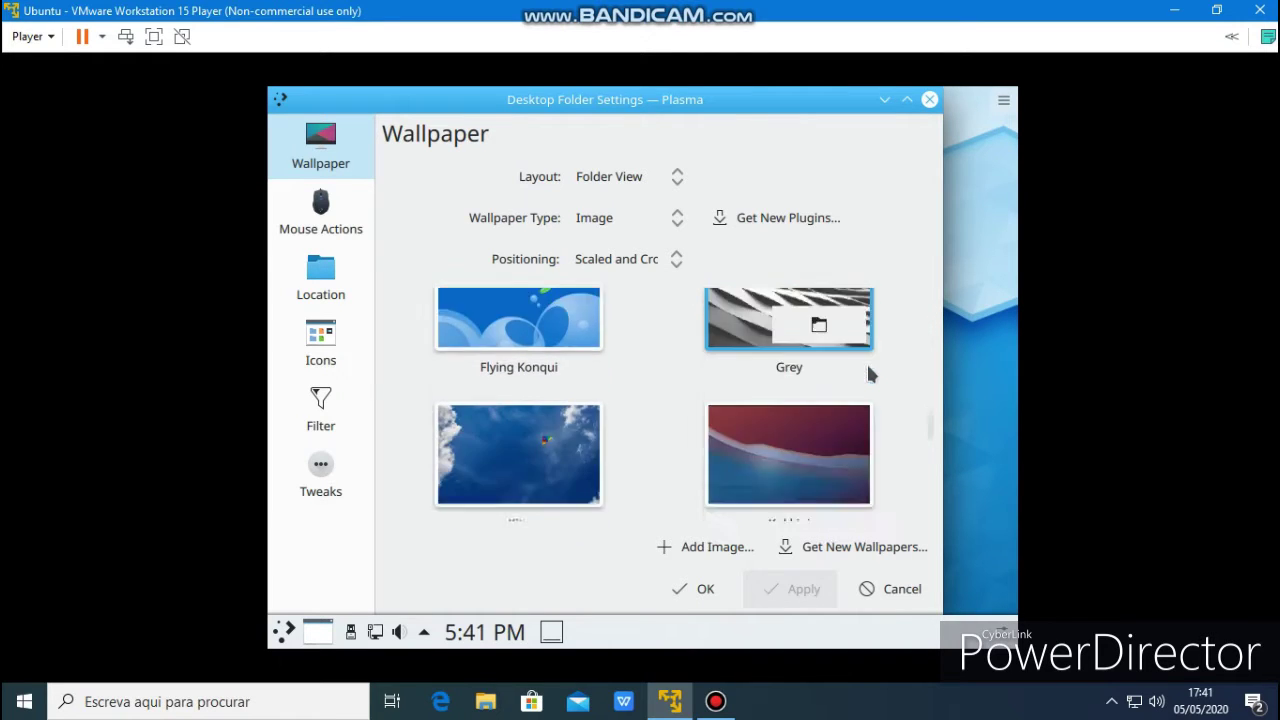
pyautogui.scroll(-3, 868, 373)
pyautogui.scroll(1, 868, 371)
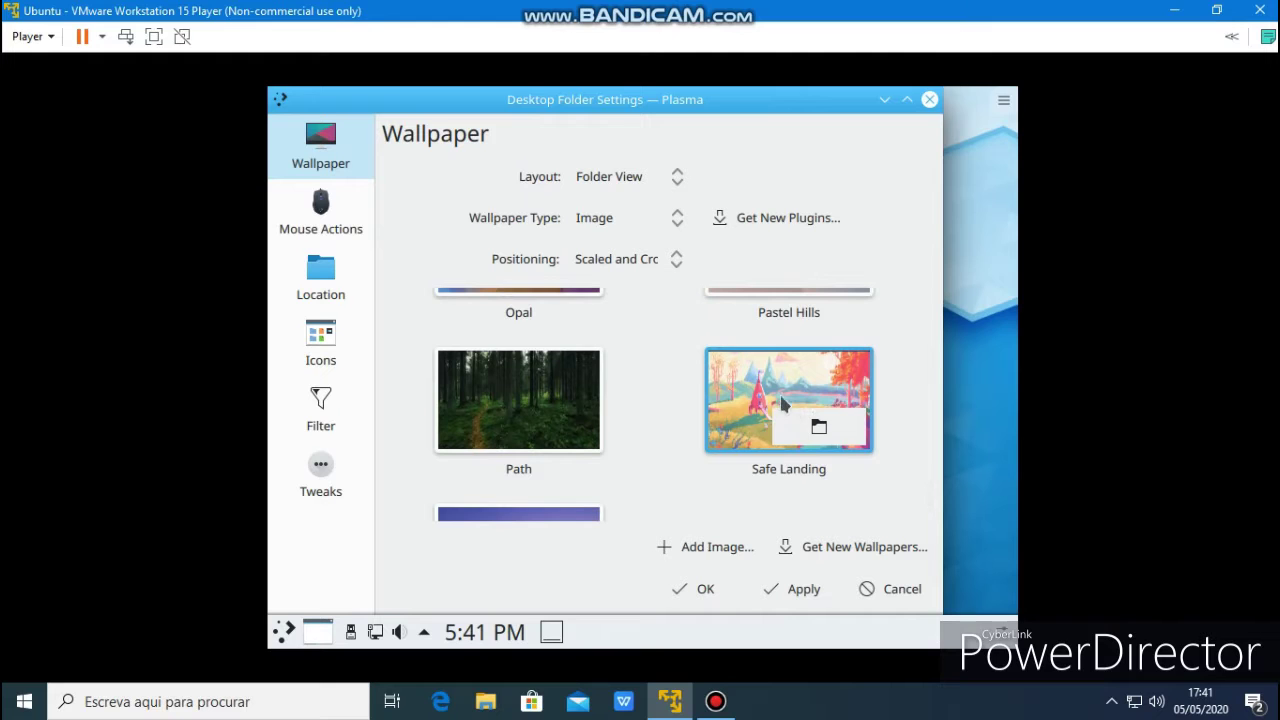
pyautogui.click(798, 590)
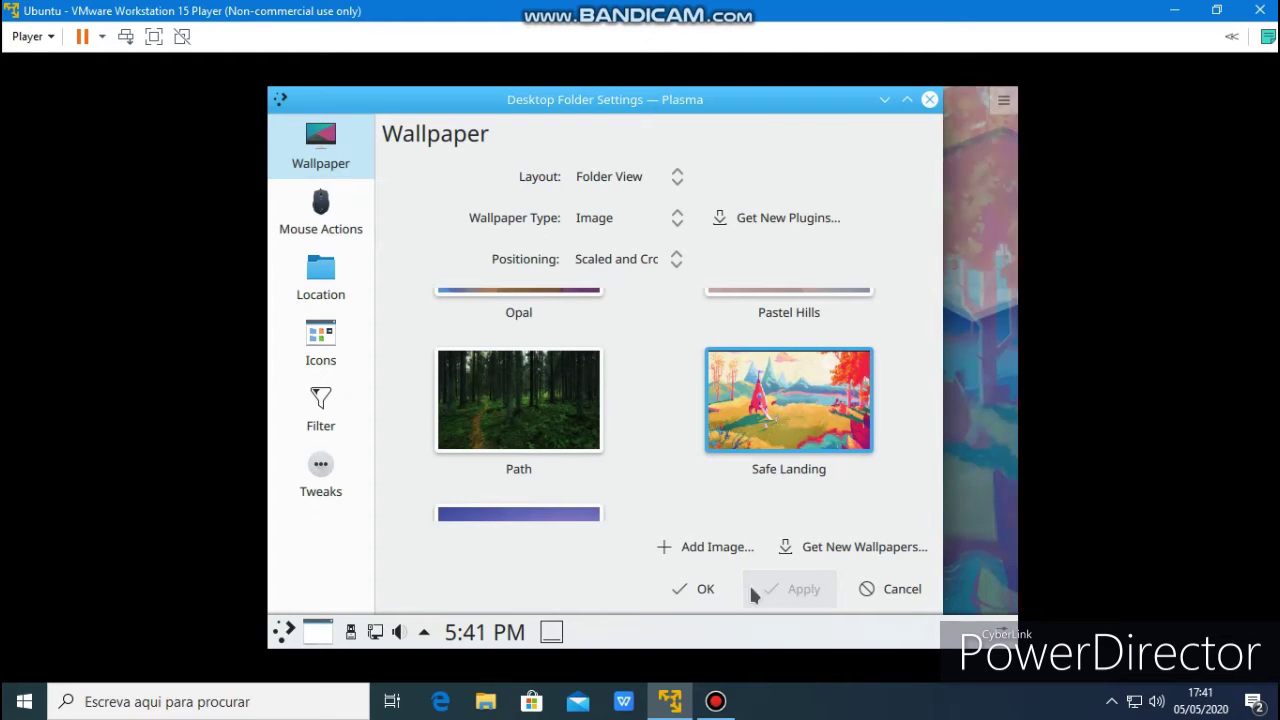
pyautogui.click(696, 598)
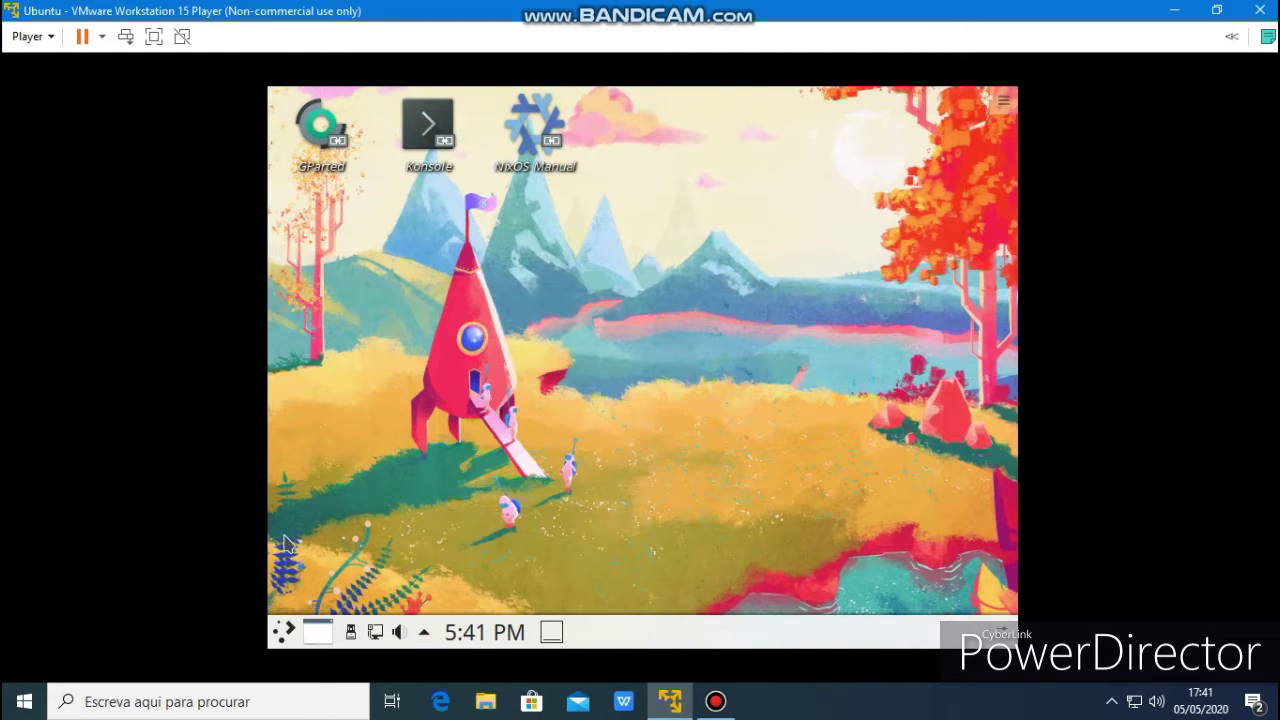
# Open System Settings and look through the installed global themes
pyautogui.click(295, 622)
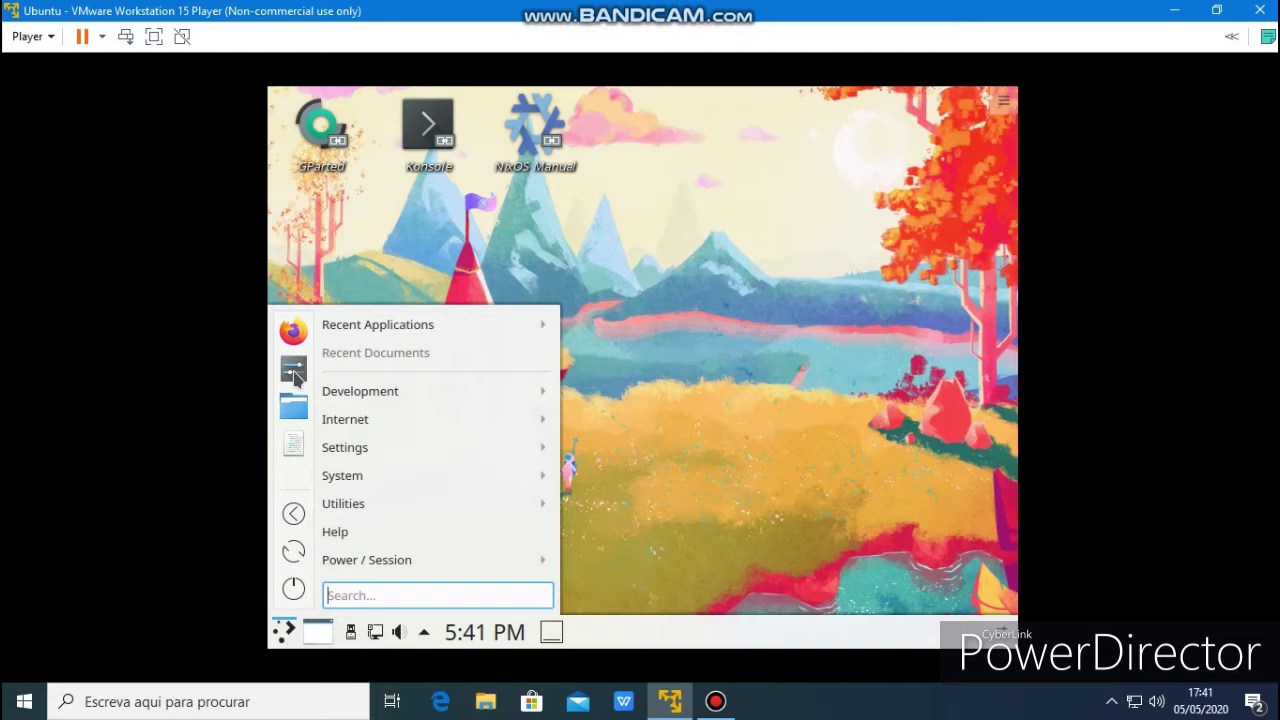
pyautogui.click(294, 373)
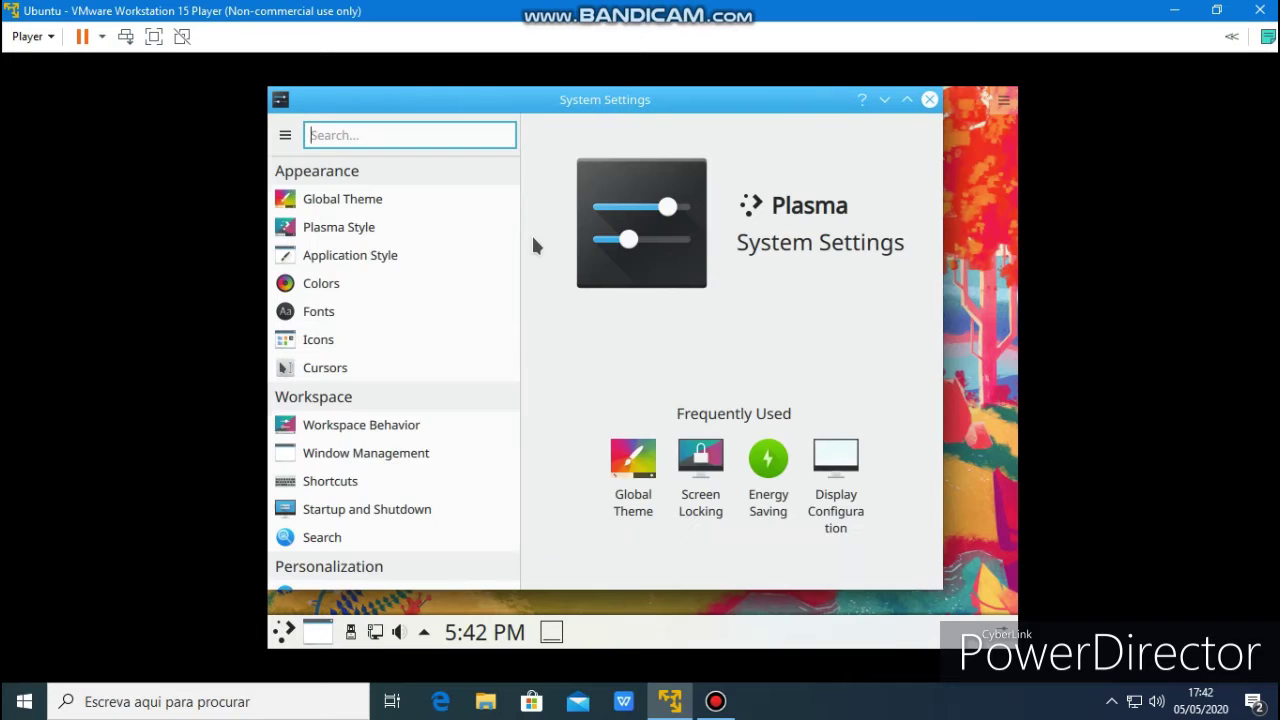
pyautogui.click(381, 200)
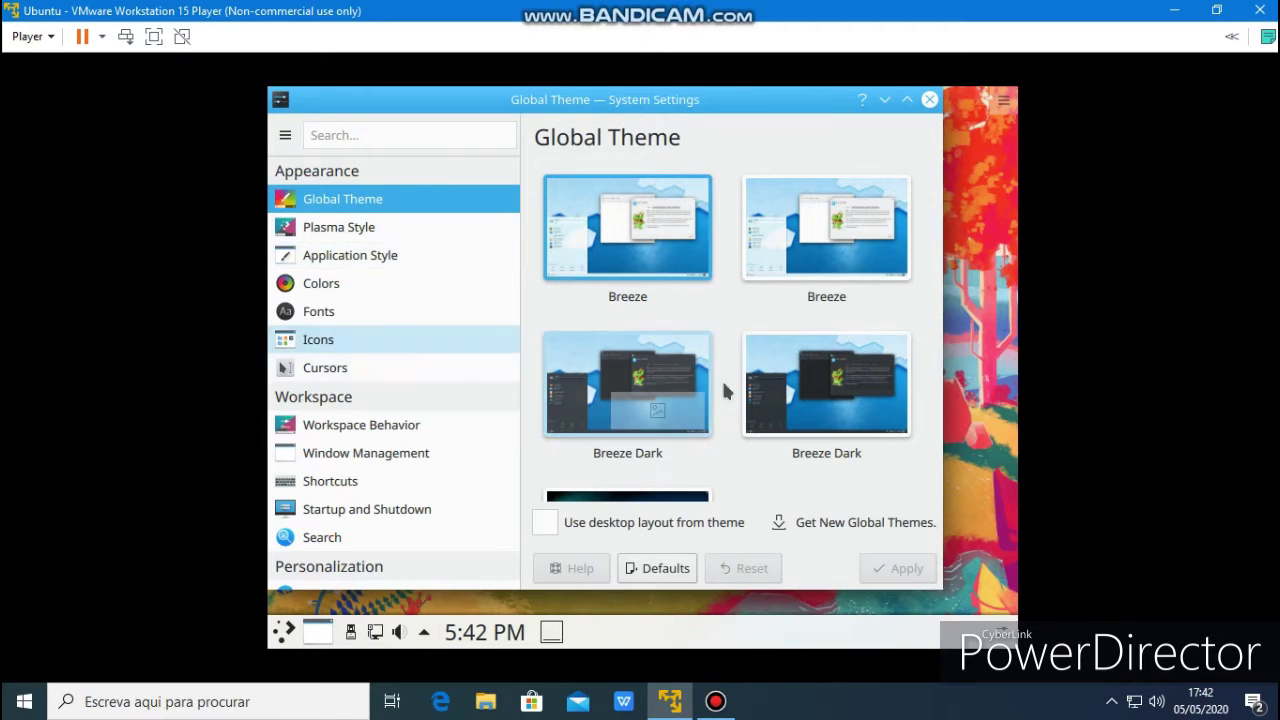
pyautogui.scroll(-3, 780, 370)
# Apply the Oxygen Plasma style
pyautogui.click(338, 229)
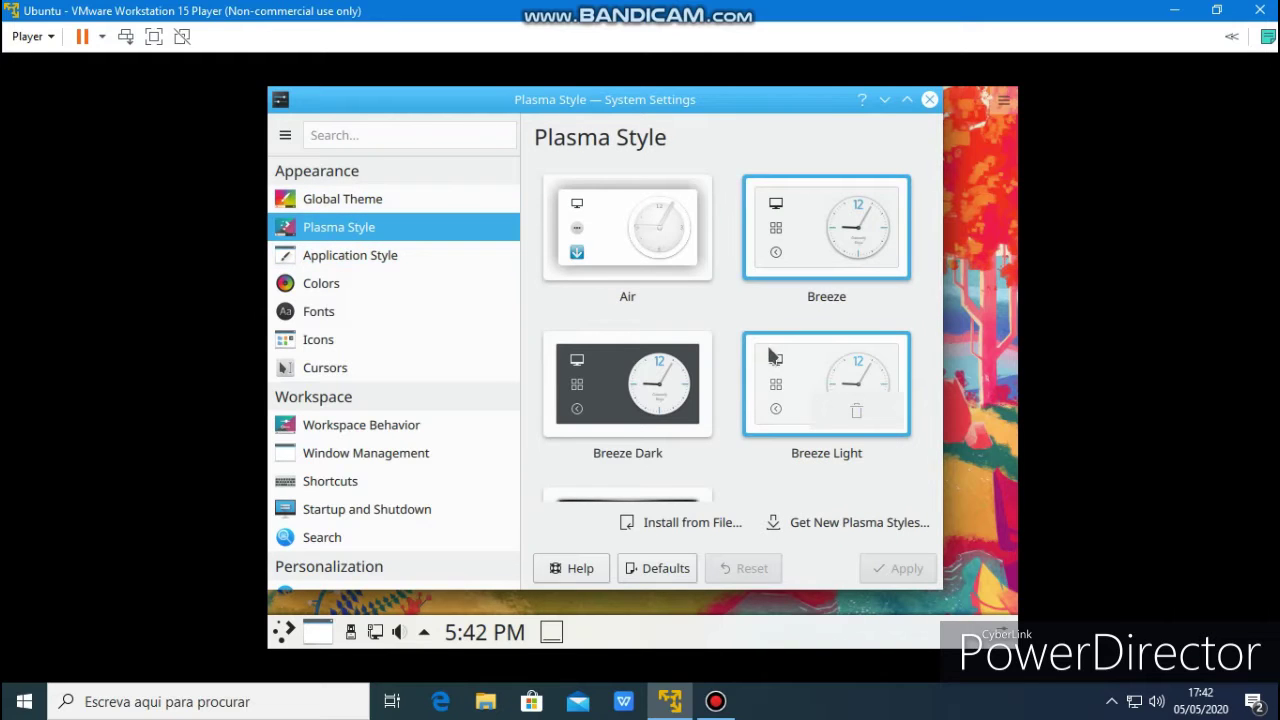
pyautogui.scroll(-3, 760, 365)
pyautogui.click(706, 404)
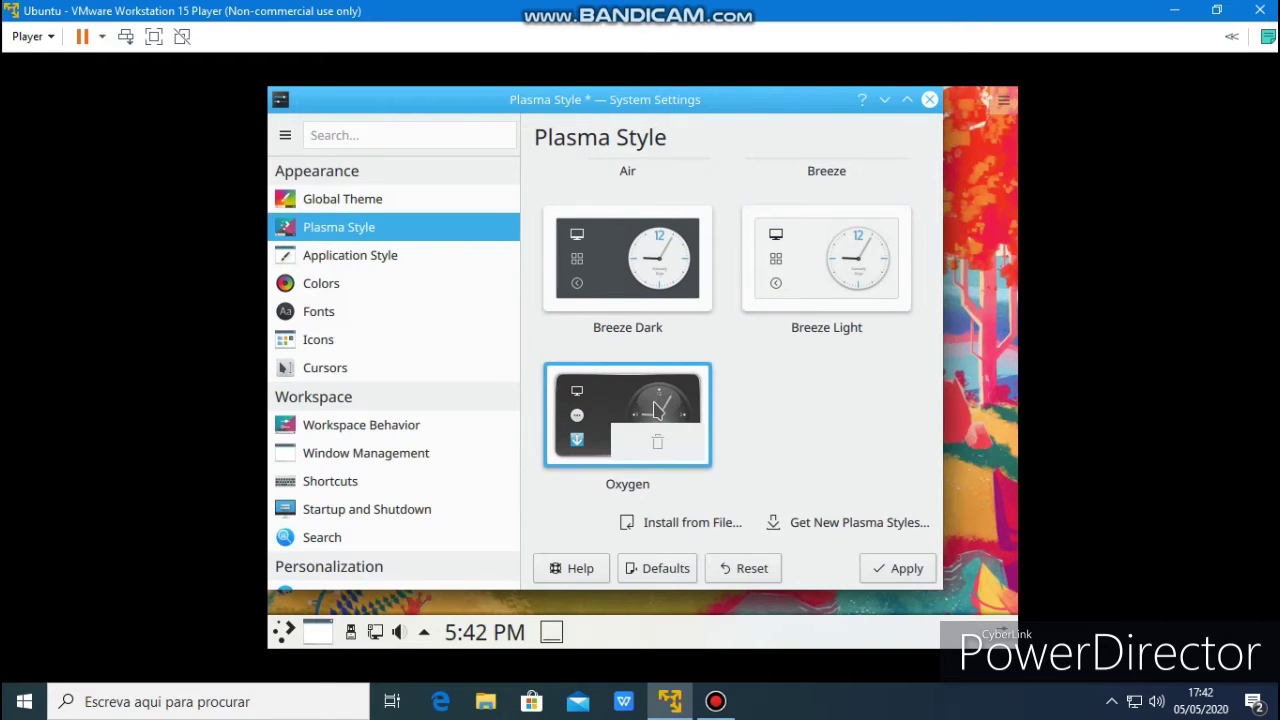
pyautogui.click(880, 569)
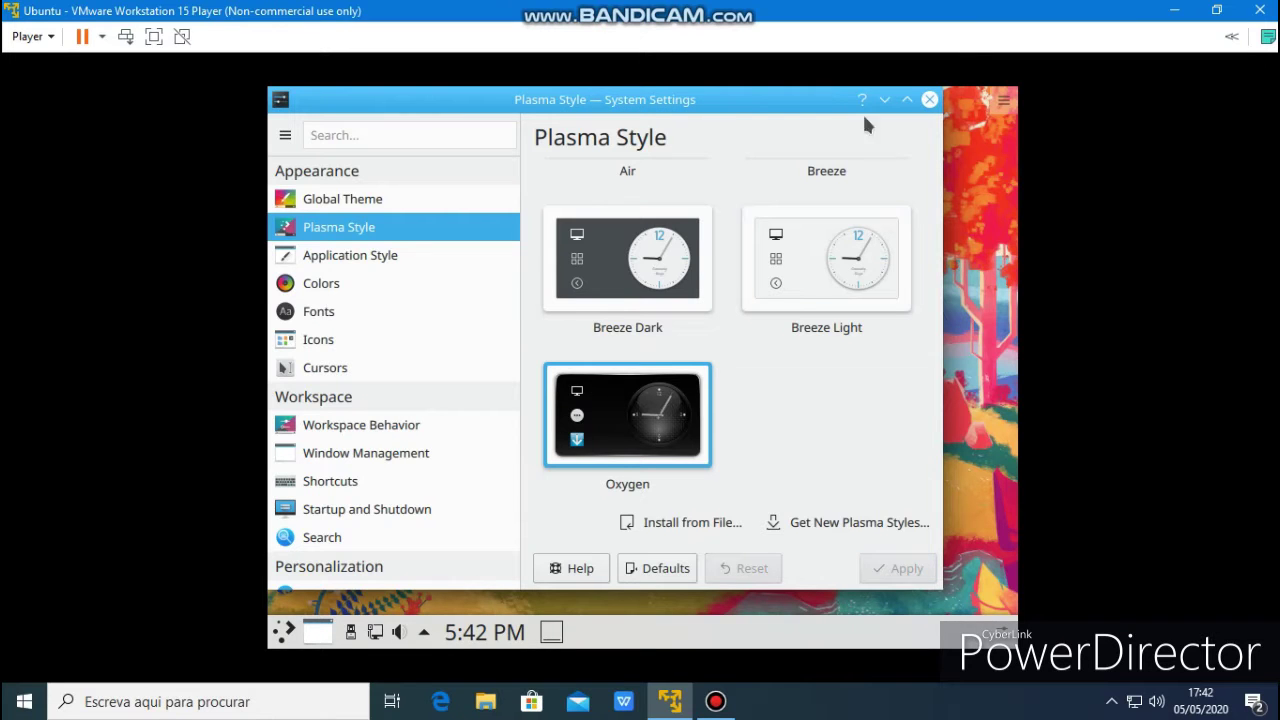
# Maximize the System Settings window and check how the application launcher looks with the Oxygen style
pyautogui.click(906, 100)
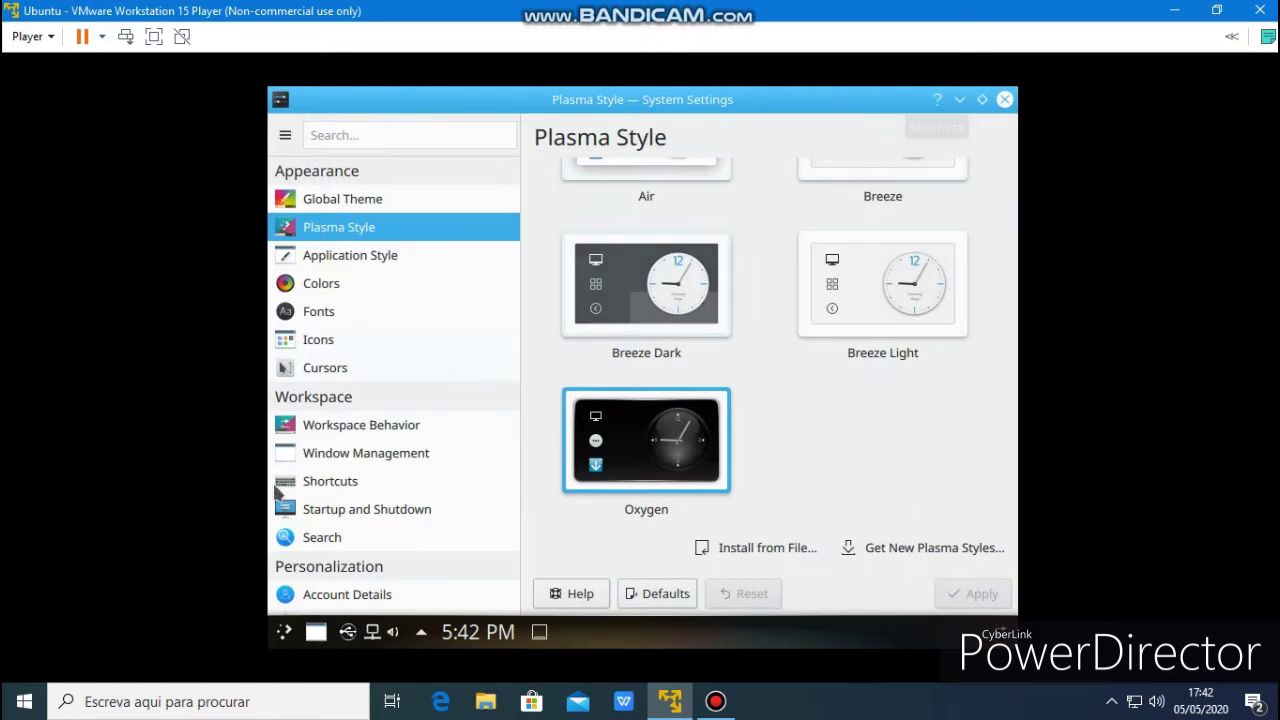
pyautogui.click(286, 633)
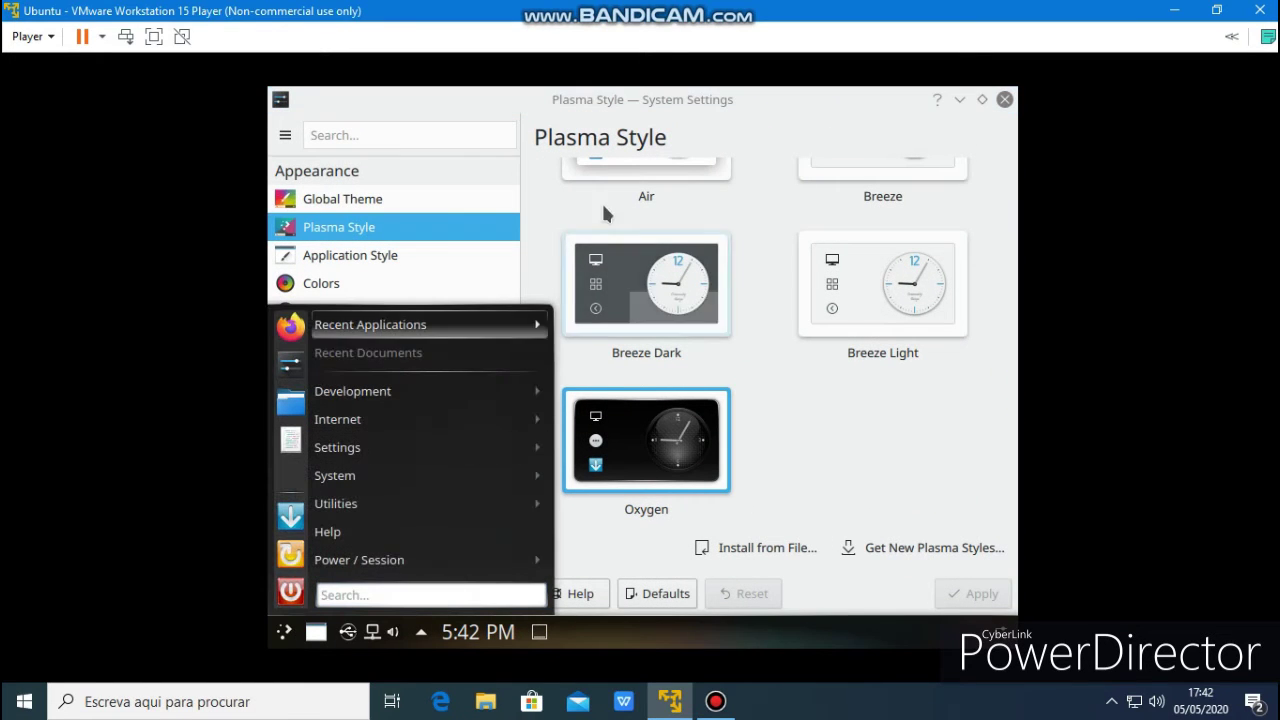
pyautogui.click(786, 98)
# View the Application Style and GNOME/GTK Application Style settings, and return to the main settings list
pyautogui.click(392, 257)
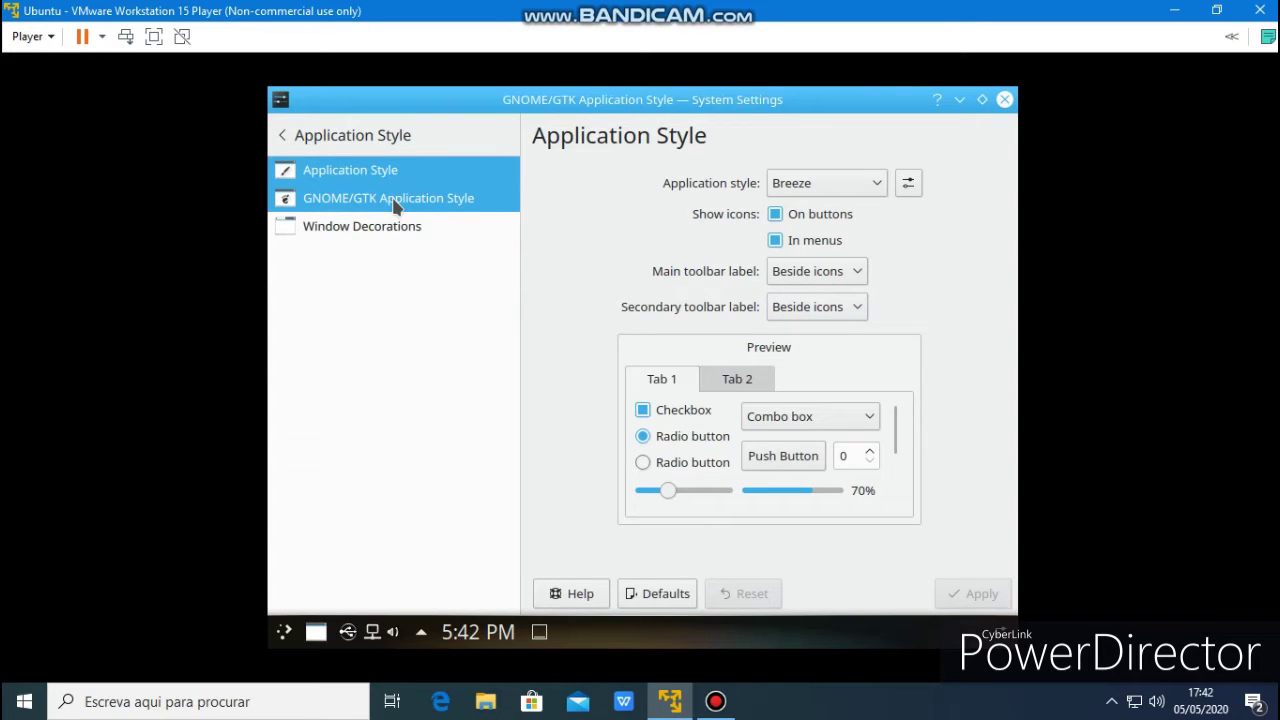
pyautogui.click(441, 205)
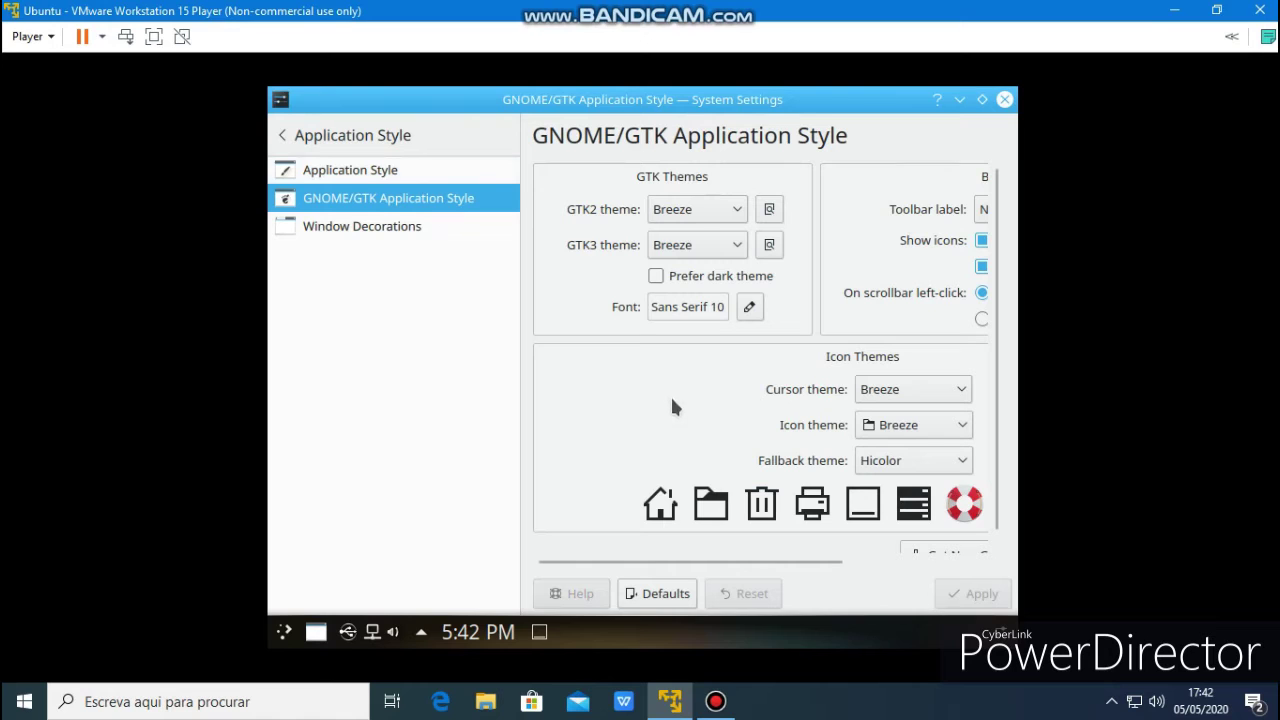
pyautogui.click(284, 136)
# Download the McMojave Plasma style from the online add-ons and apply it as the Plasma style
pyautogui.click(314, 227)
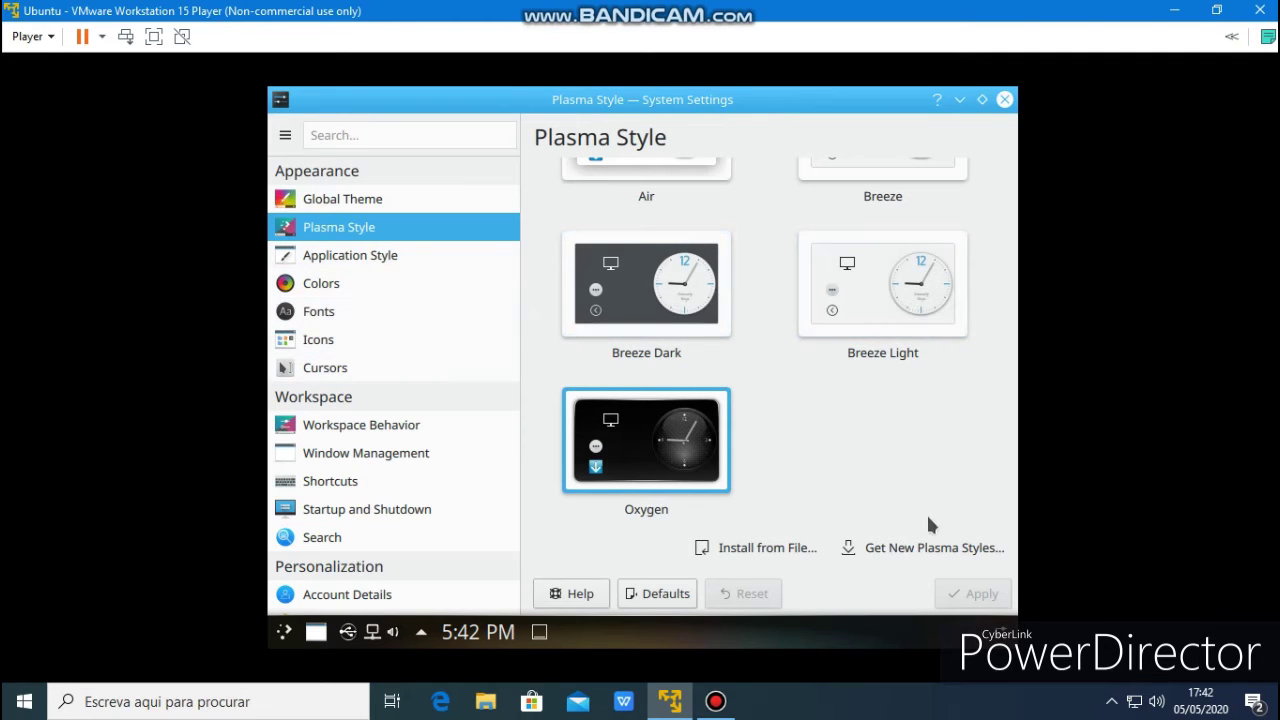
pyautogui.click(903, 549)
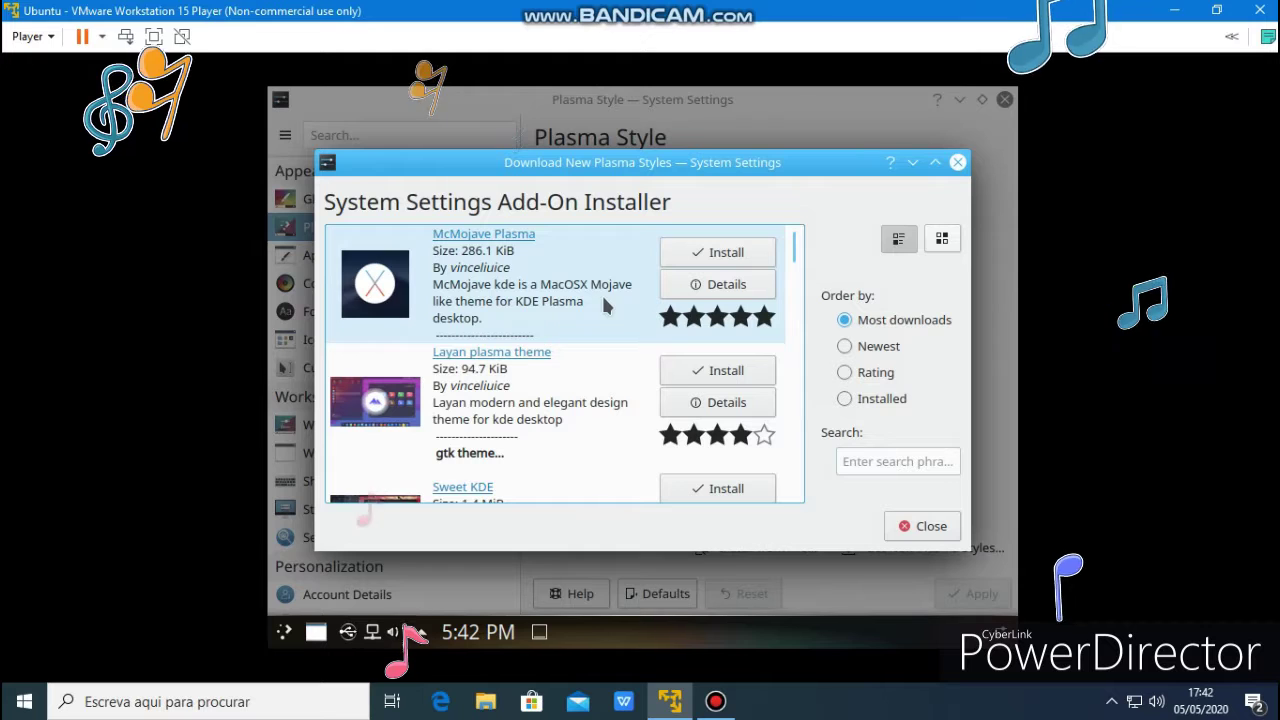
pyautogui.click(720, 253)
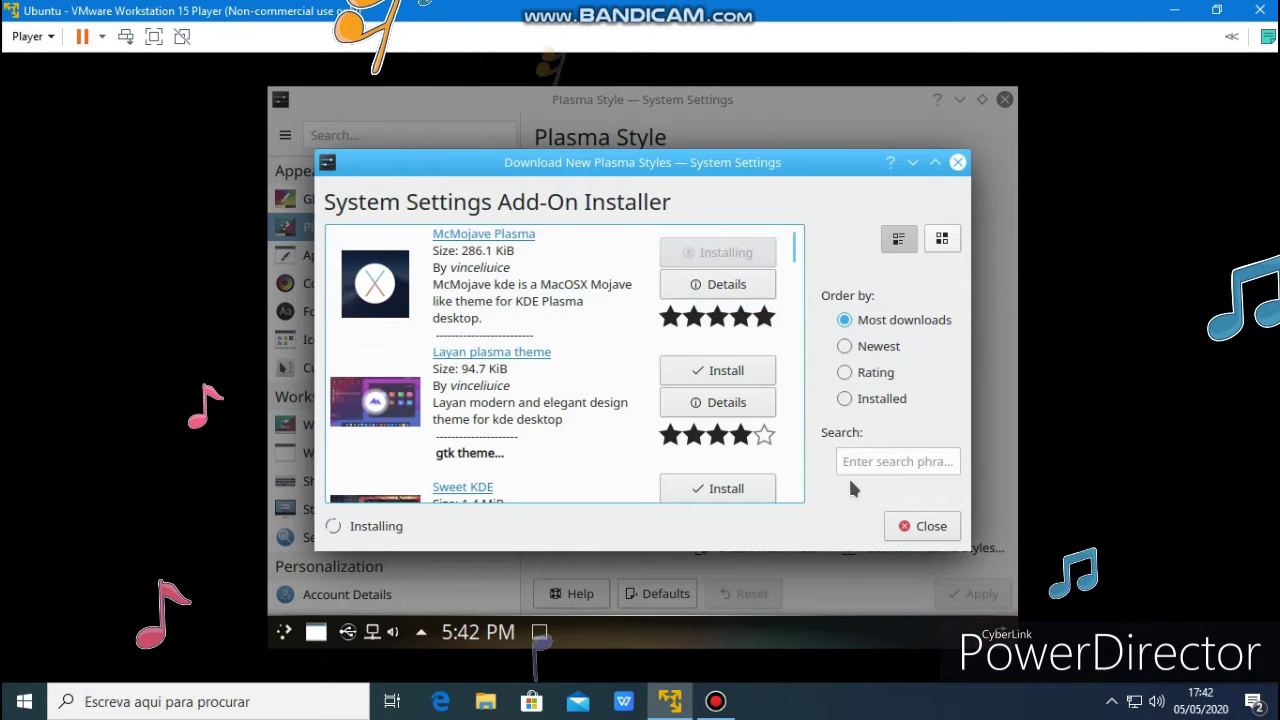
pyautogui.click(918, 527)
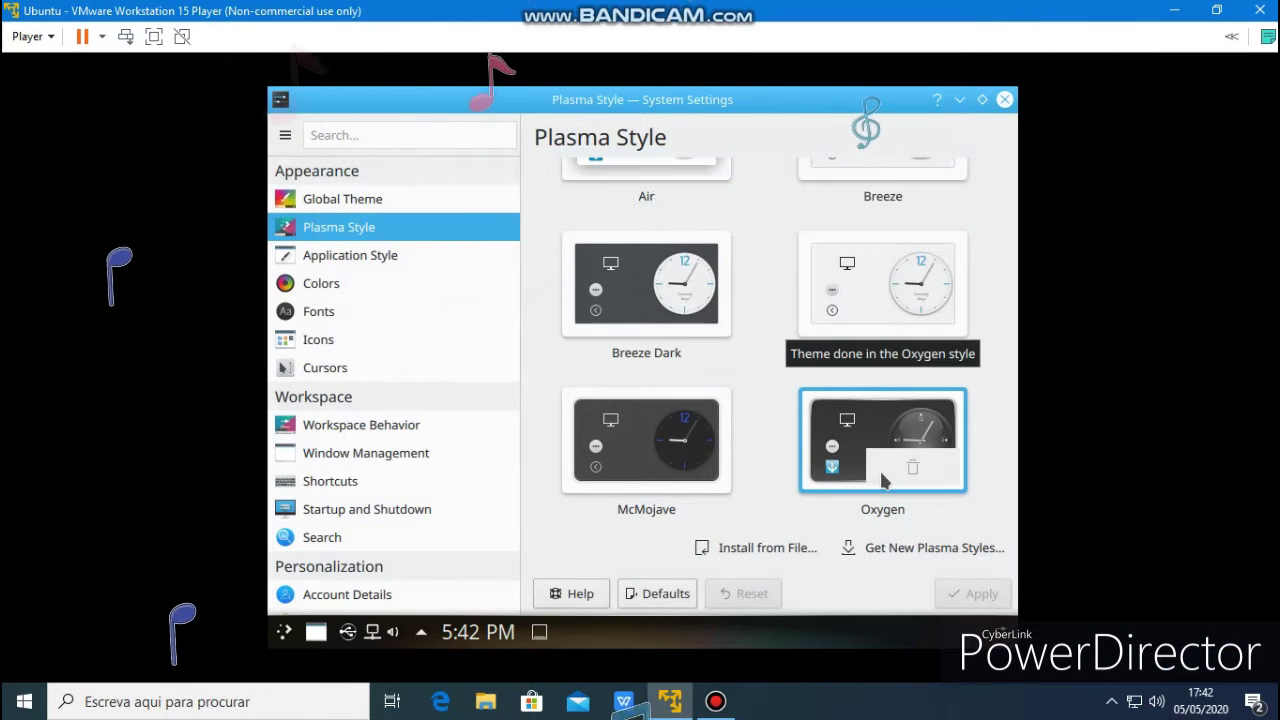
pyautogui.click(578, 468)
pyautogui.click(973, 598)
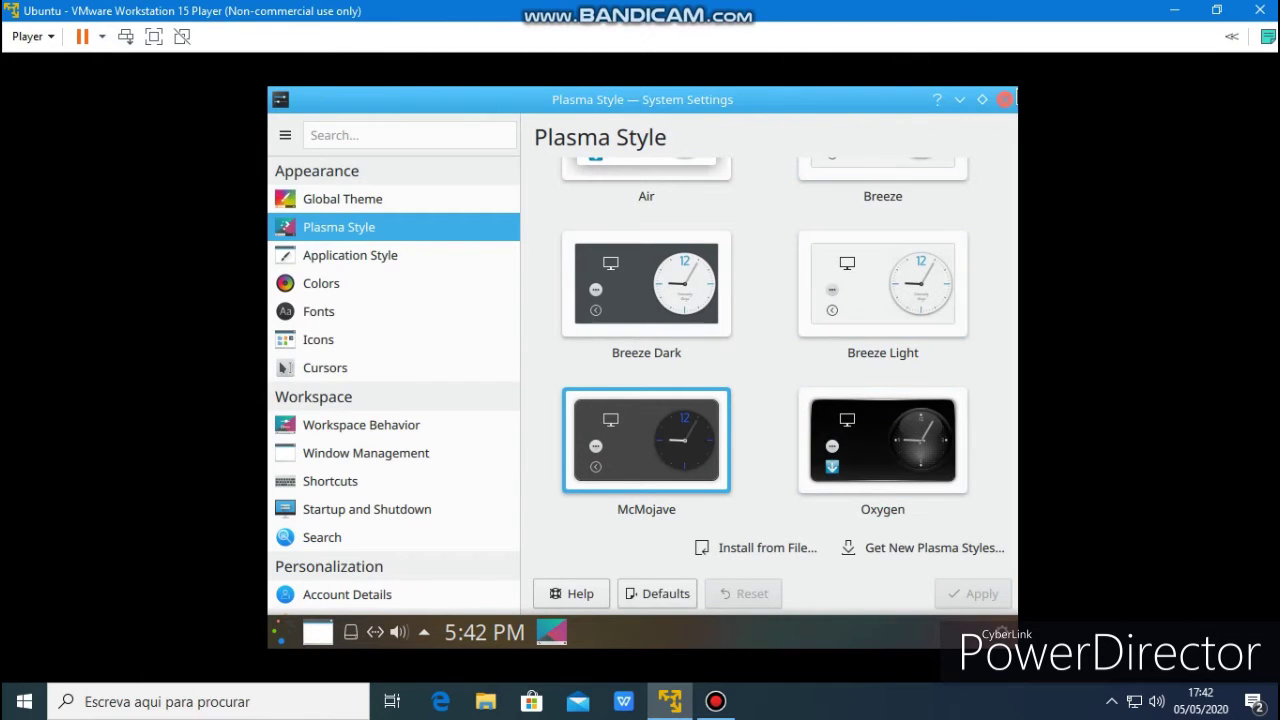
# Move the settings window out of its maximized state and check the application launcher in the McMojave style
pyautogui.moveTo(790, 100); pyautogui.dragTo(608, 120)
pyautogui.click(280, 632)
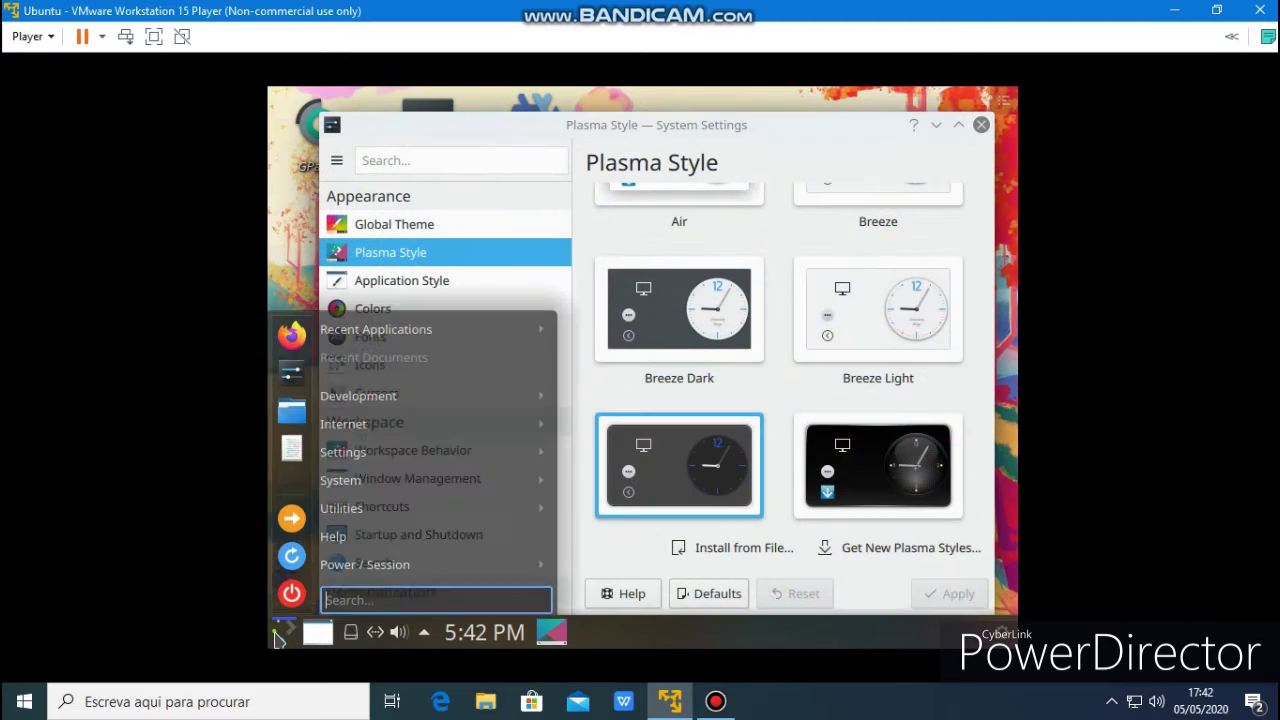
pyautogui.click(685, 125)
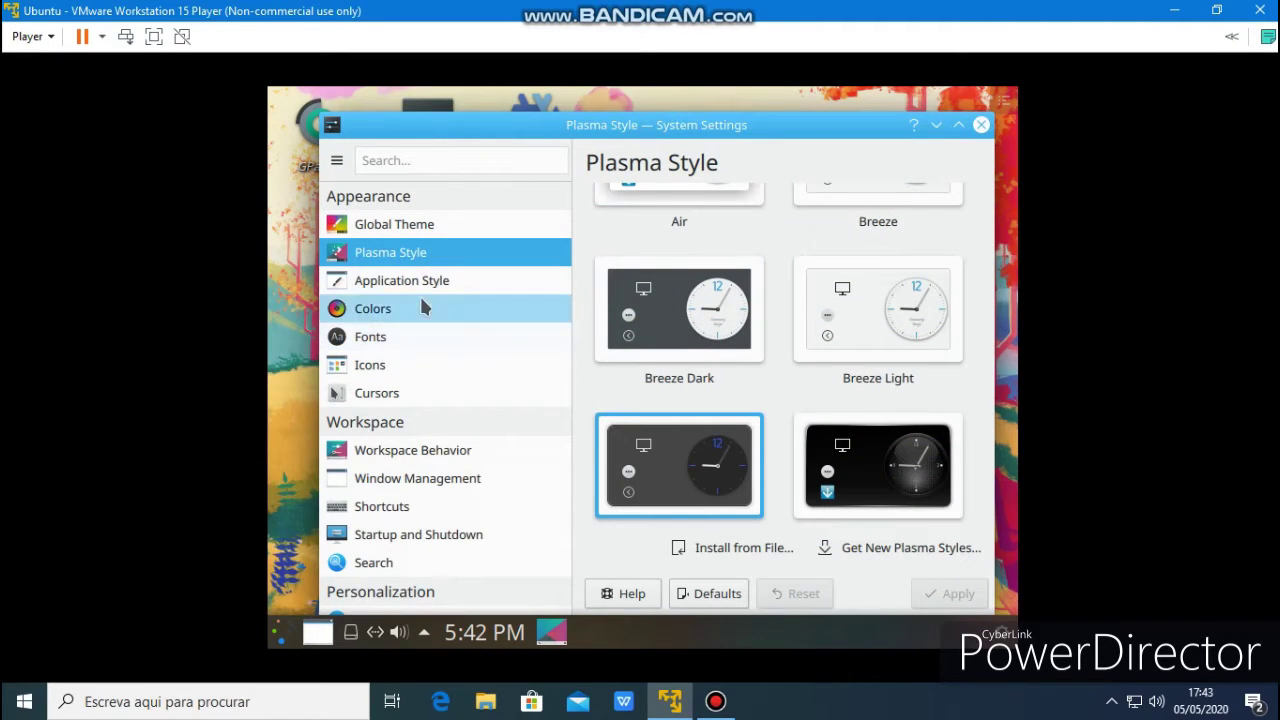
# View the Application Style settings again and return to the full list of settings categories
pyautogui.click(413, 283)
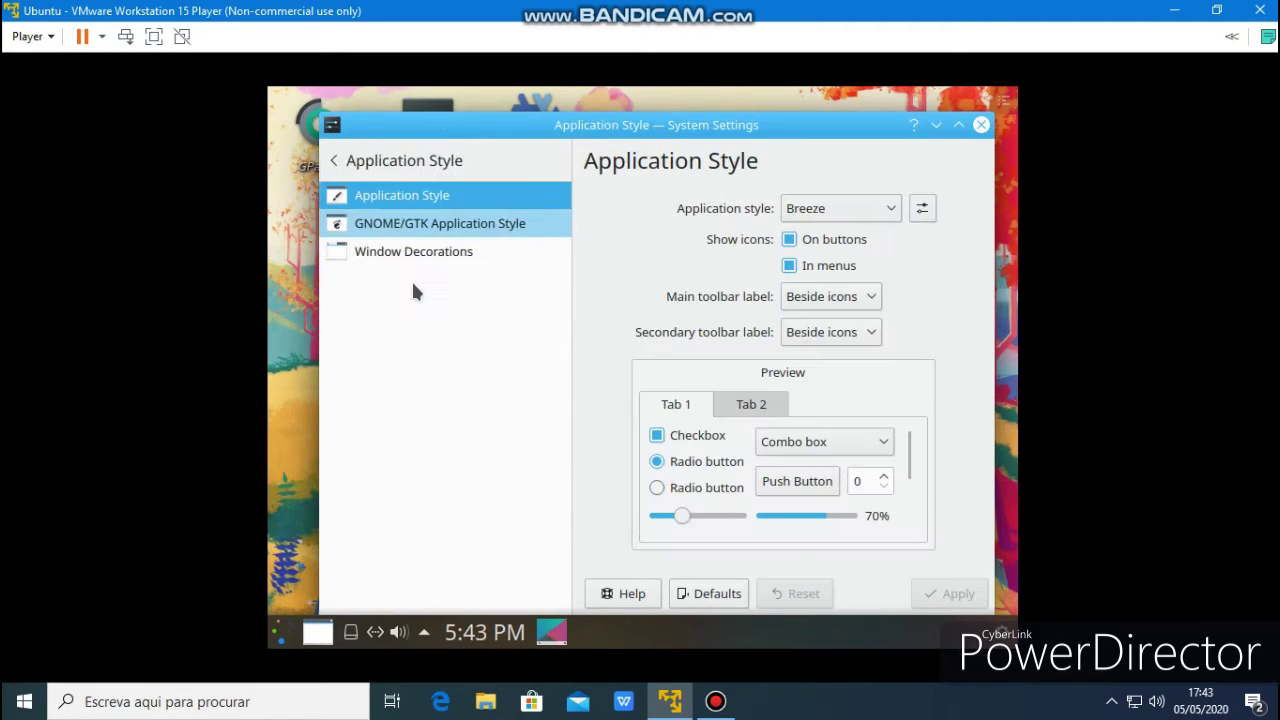
pyautogui.click(337, 161)
pyautogui.click(337, 161)
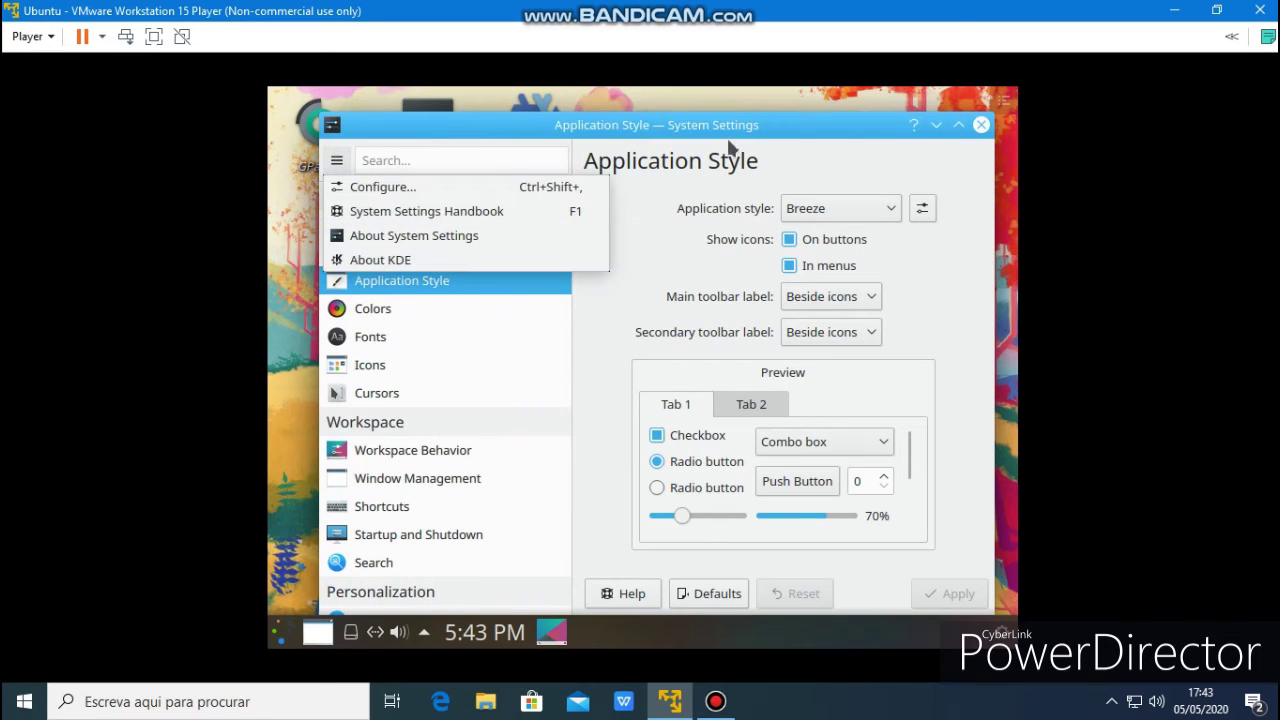
pyautogui.click(729, 147)
# Browse the downloadable global themes, install We10Xos Global Theme, and return to the installed global themes
pyautogui.click(409, 220)
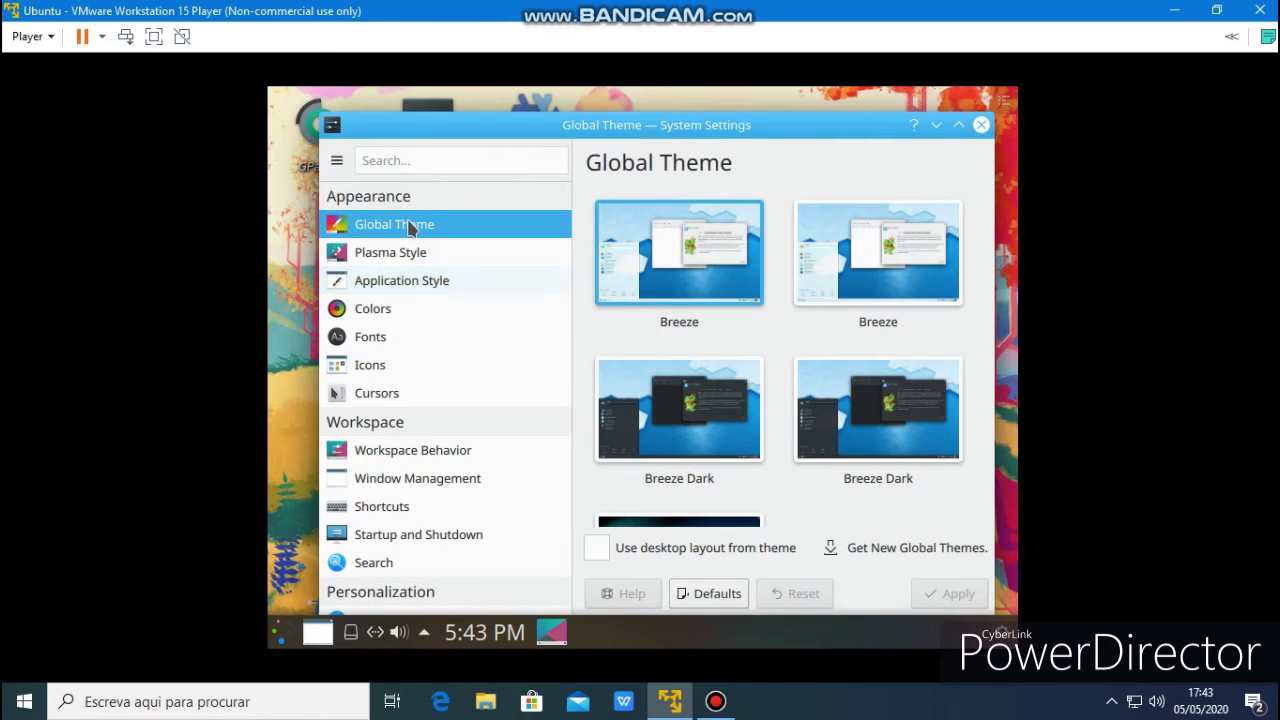
pyautogui.click(908, 546)
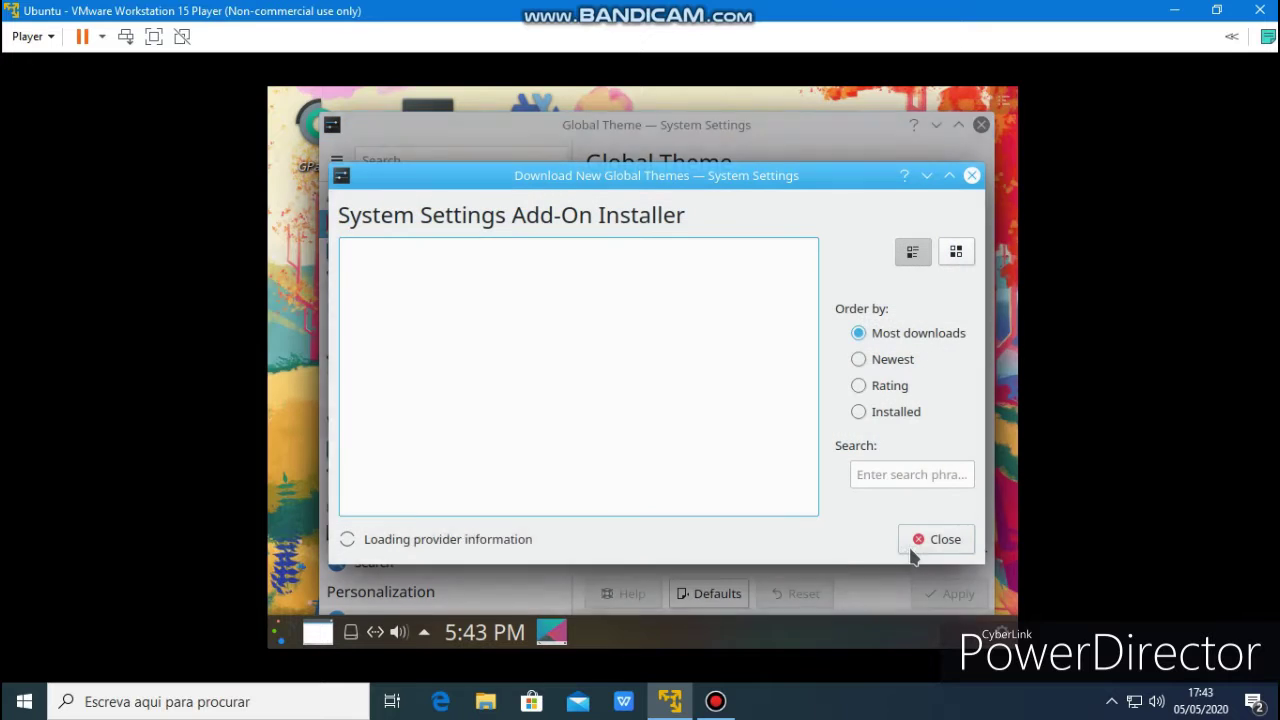
pyautogui.scroll(-5, 577, 329)
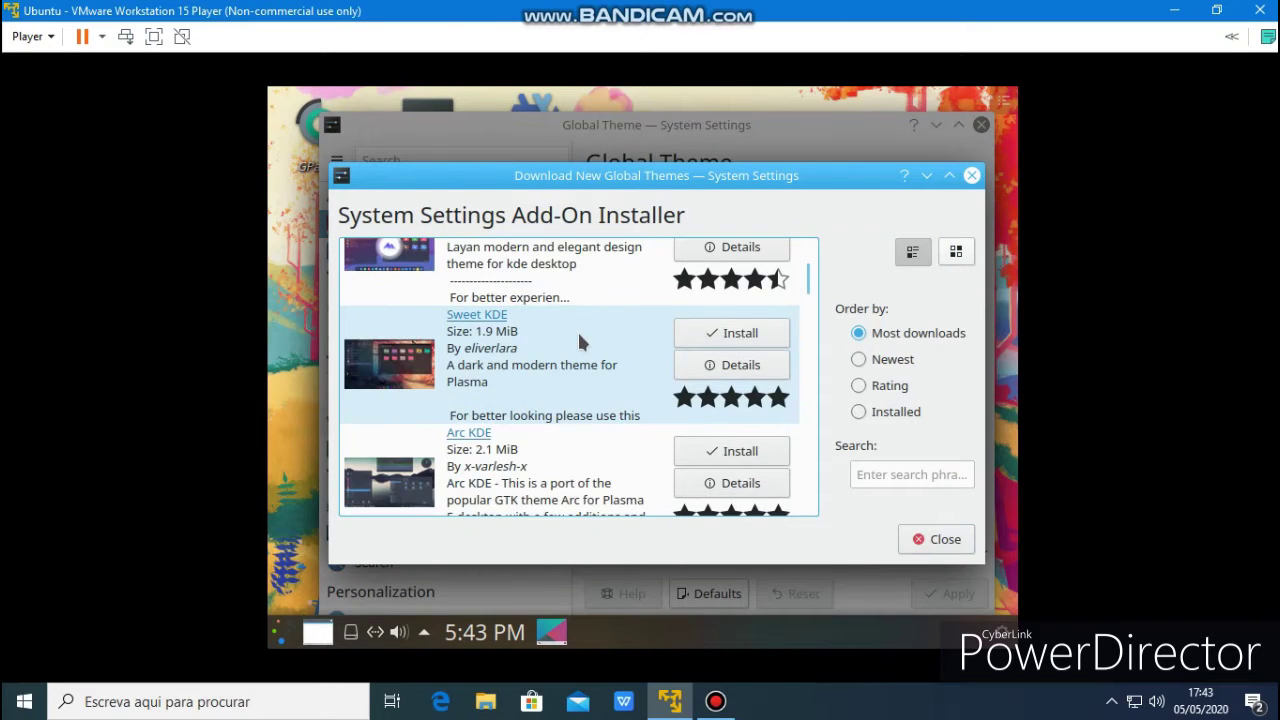
pyautogui.scroll(-6, 578, 341)
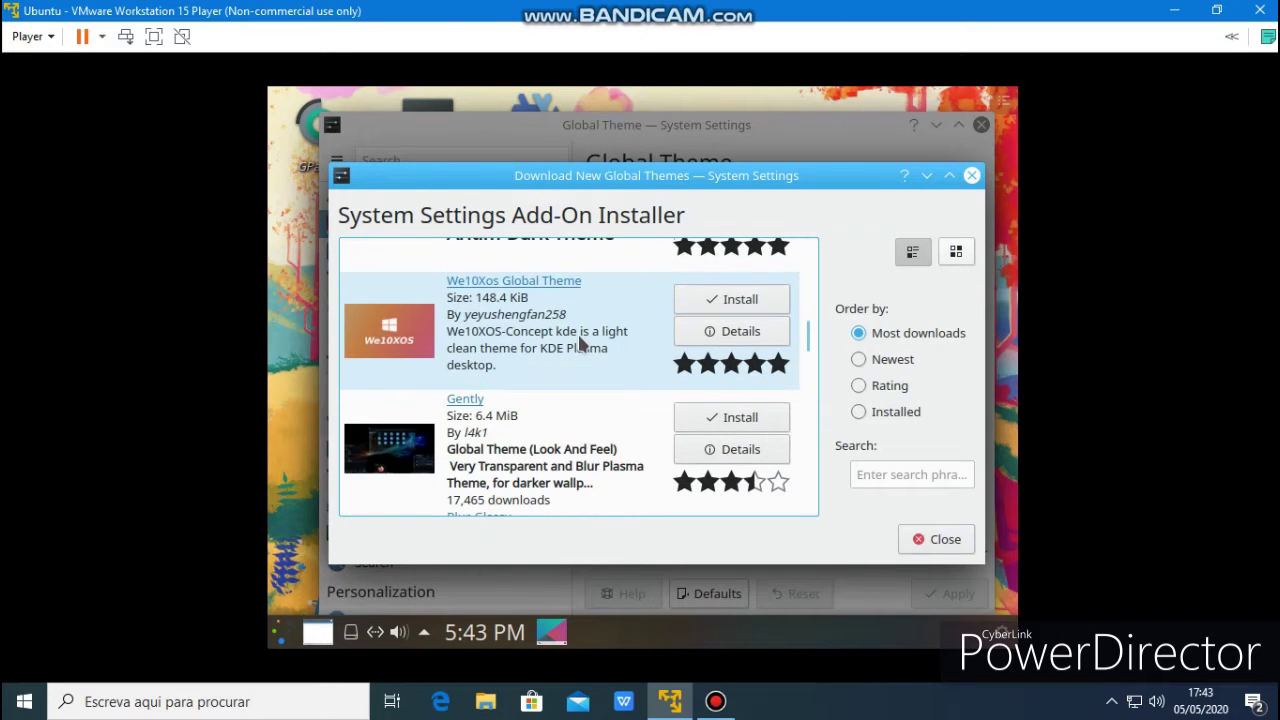
pyautogui.click(698, 302)
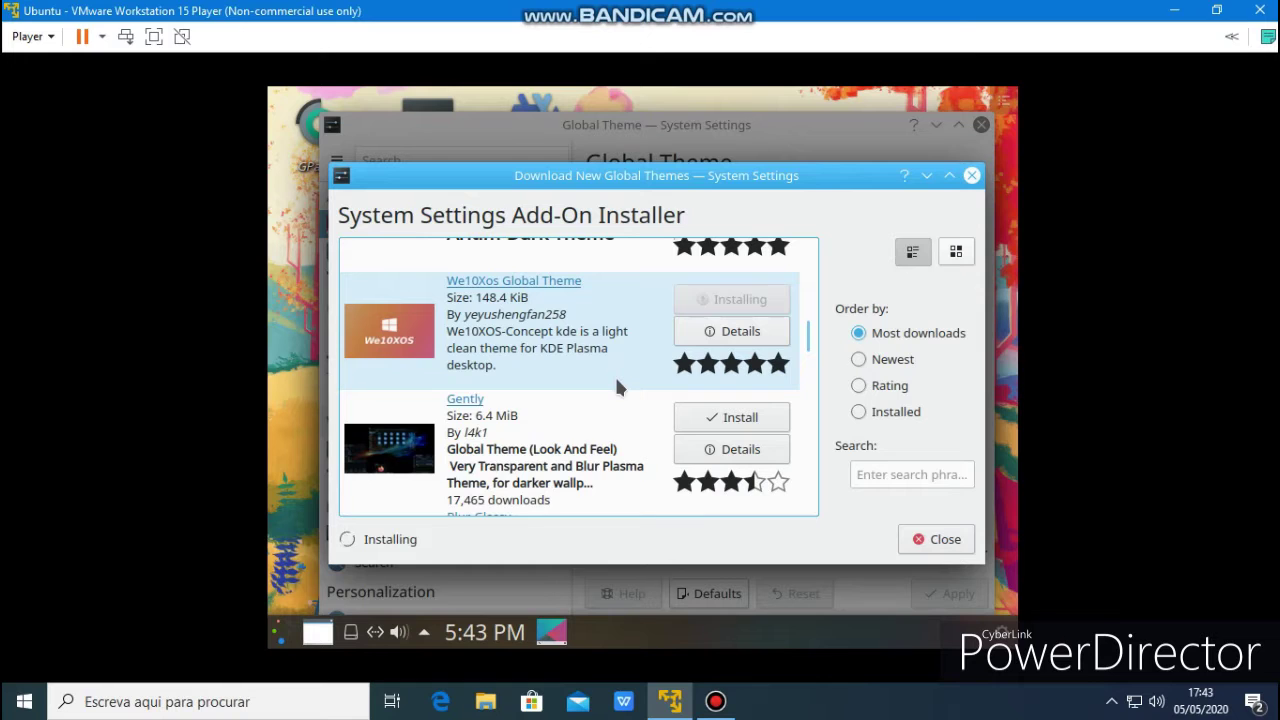
pyautogui.click(945, 540)
pyautogui.scroll(-1, 836, 445)
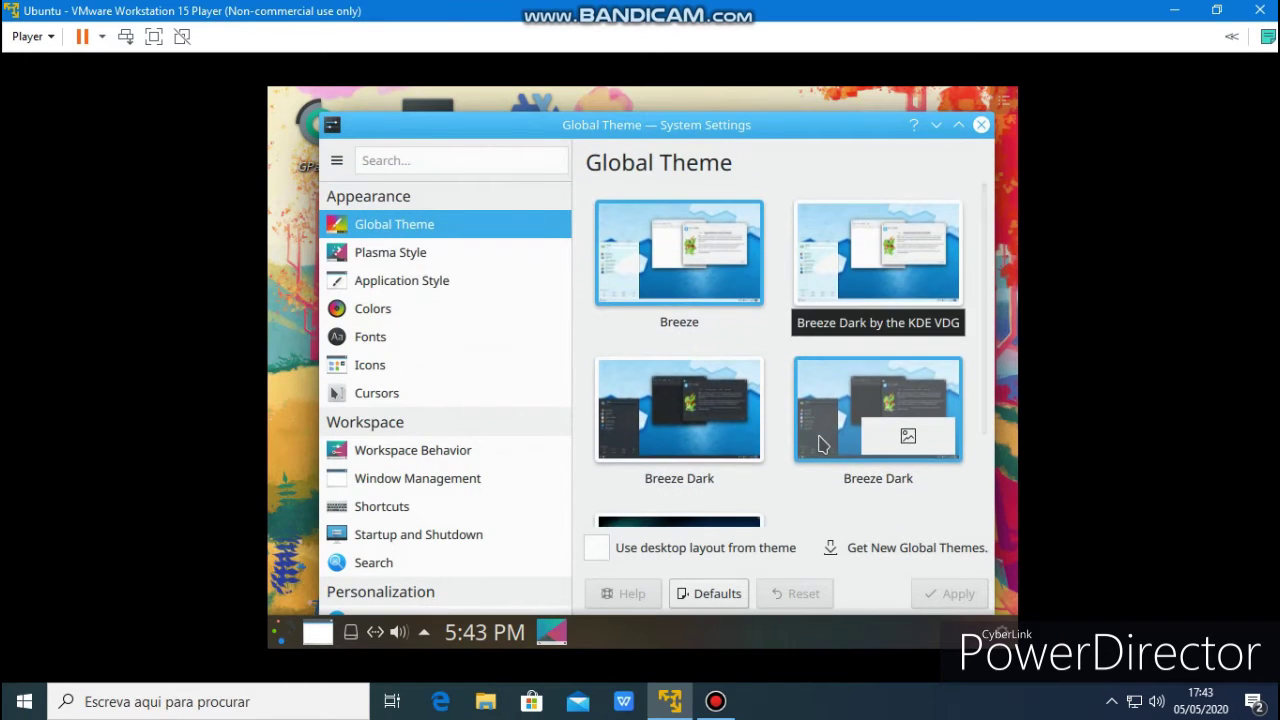
# Open the icon theme settings and install the McMojave-circle icon theme from the online add-ons
pyautogui.click(449, 360)
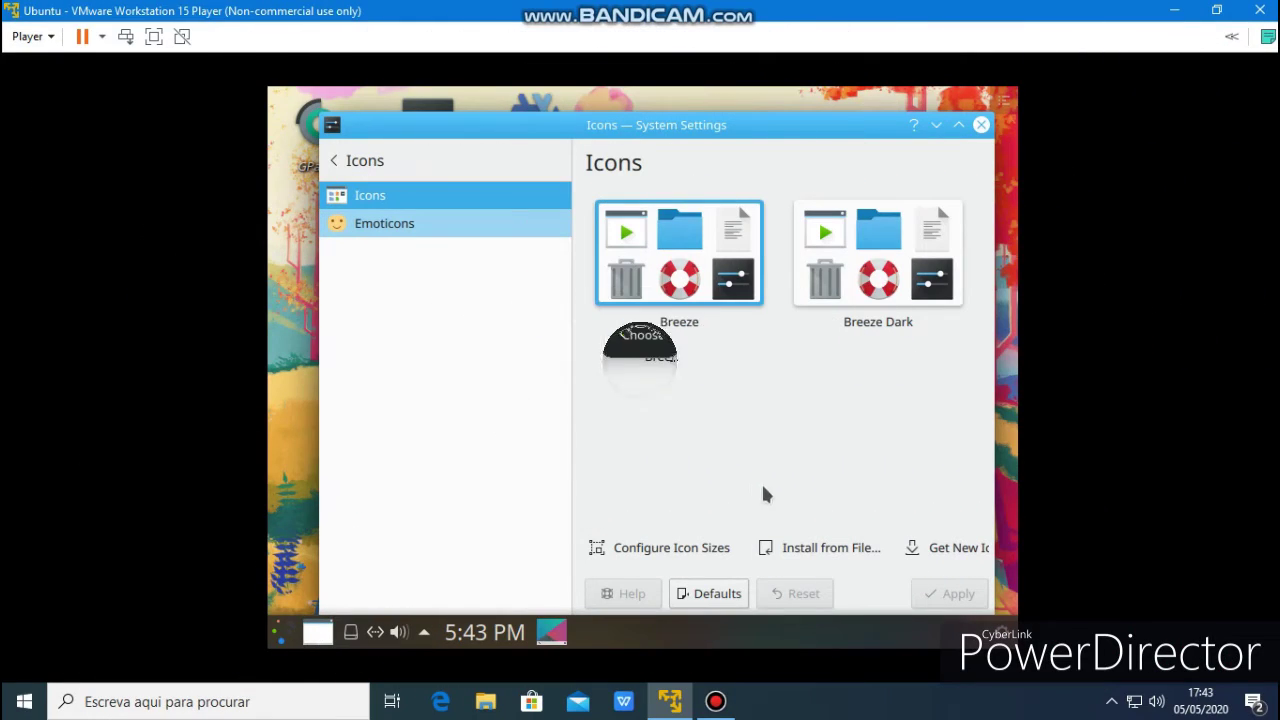
pyautogui.click(945, 548)
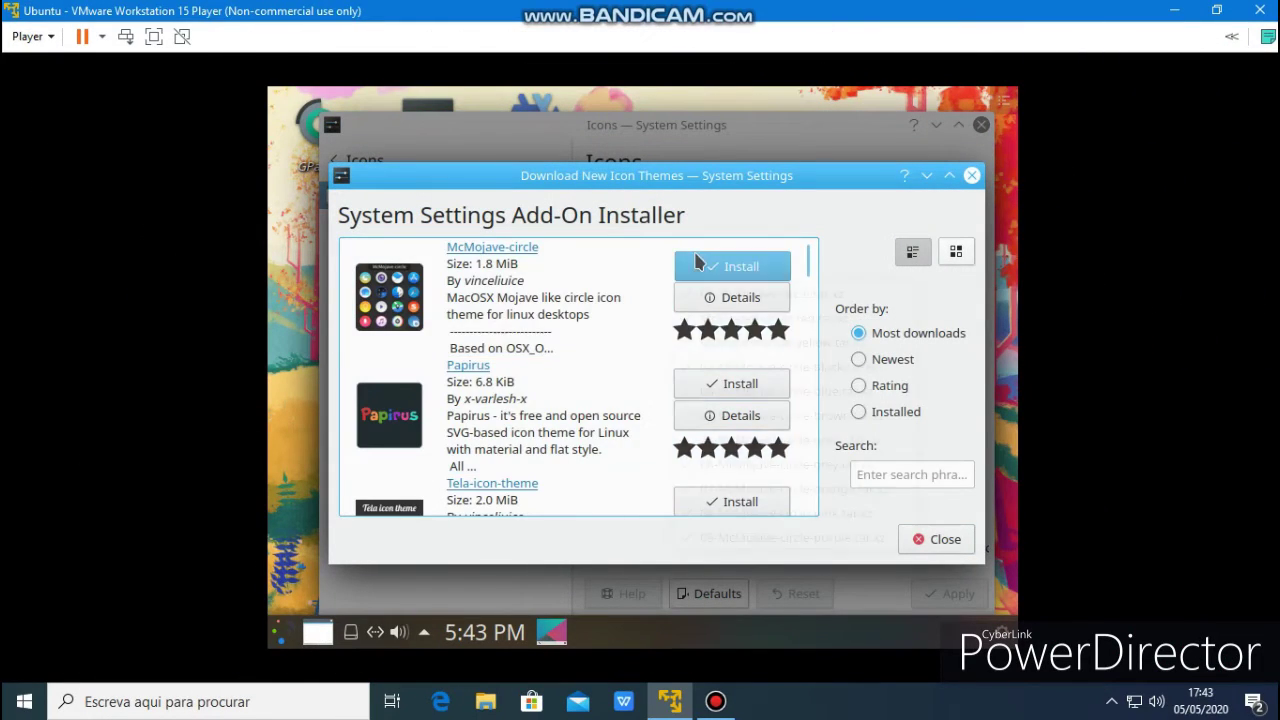
pyautogui.click(705, 268)
pyautogui.click(733, 294)
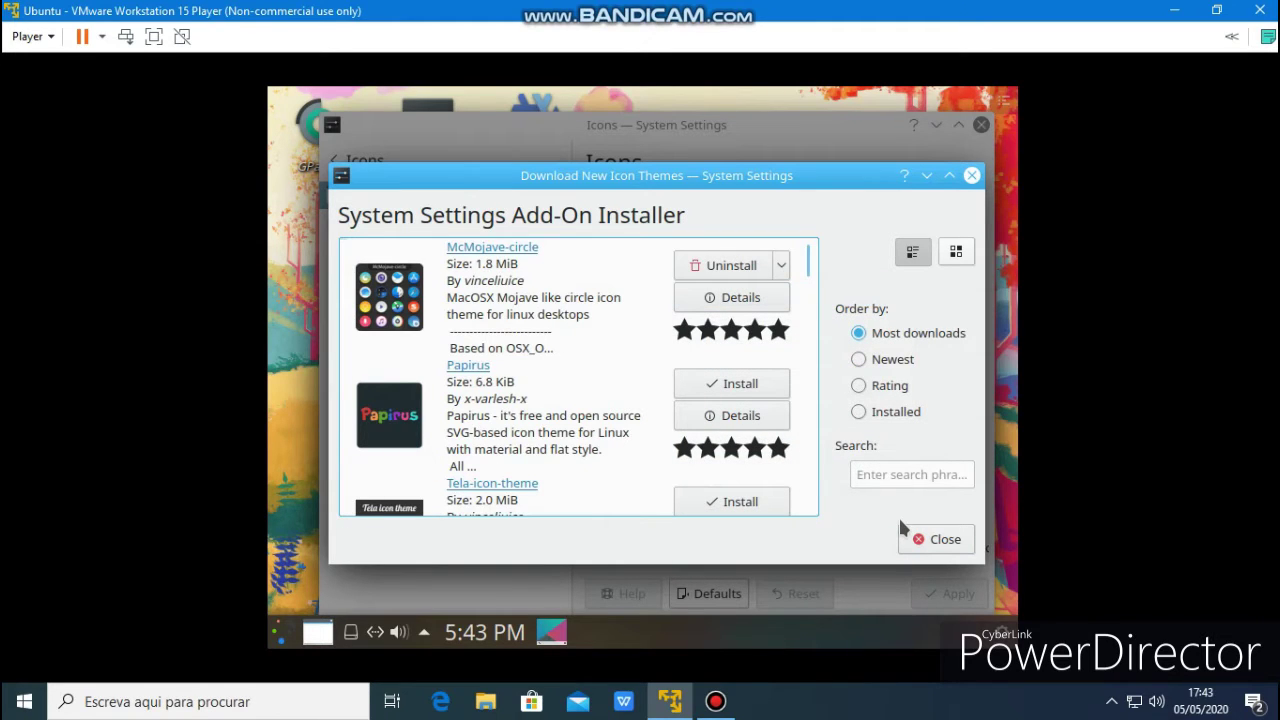
pyautogui.click(926, 545)
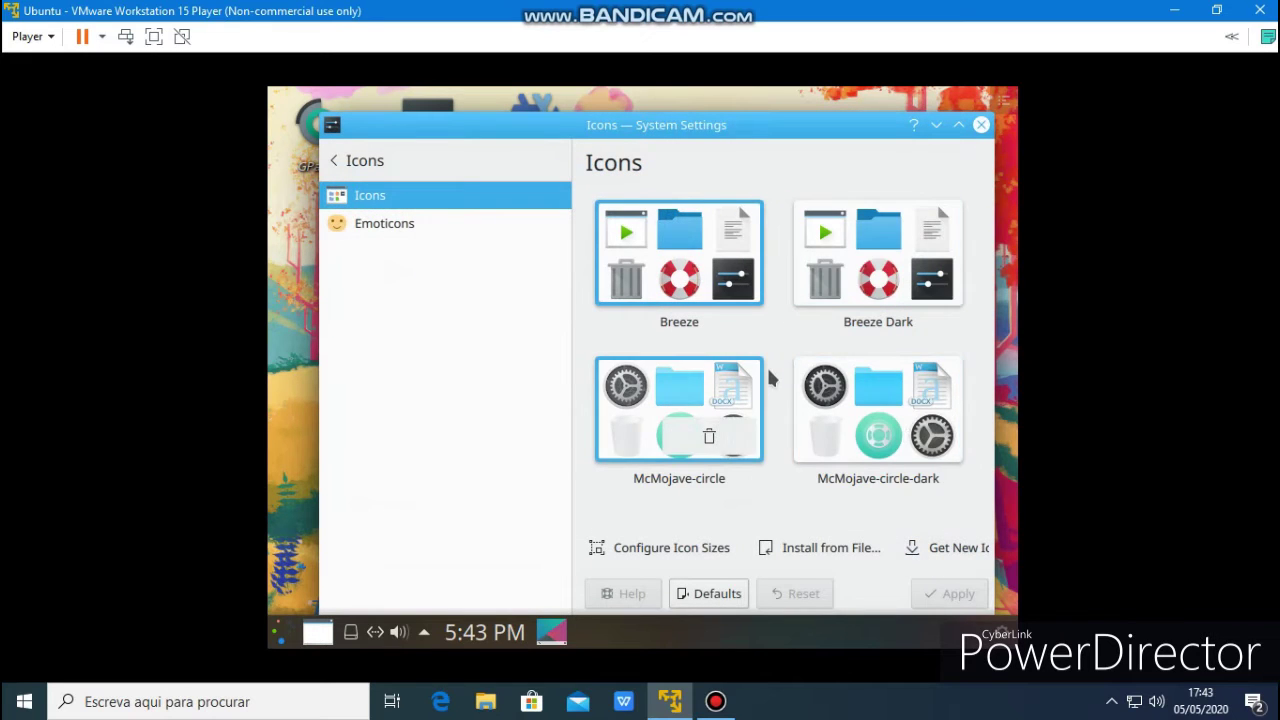
# Apply the McMojave-circle-dark icon theme and close the system settings
pyautogui.click(830, 390)
pyautogui.click(940, 595)
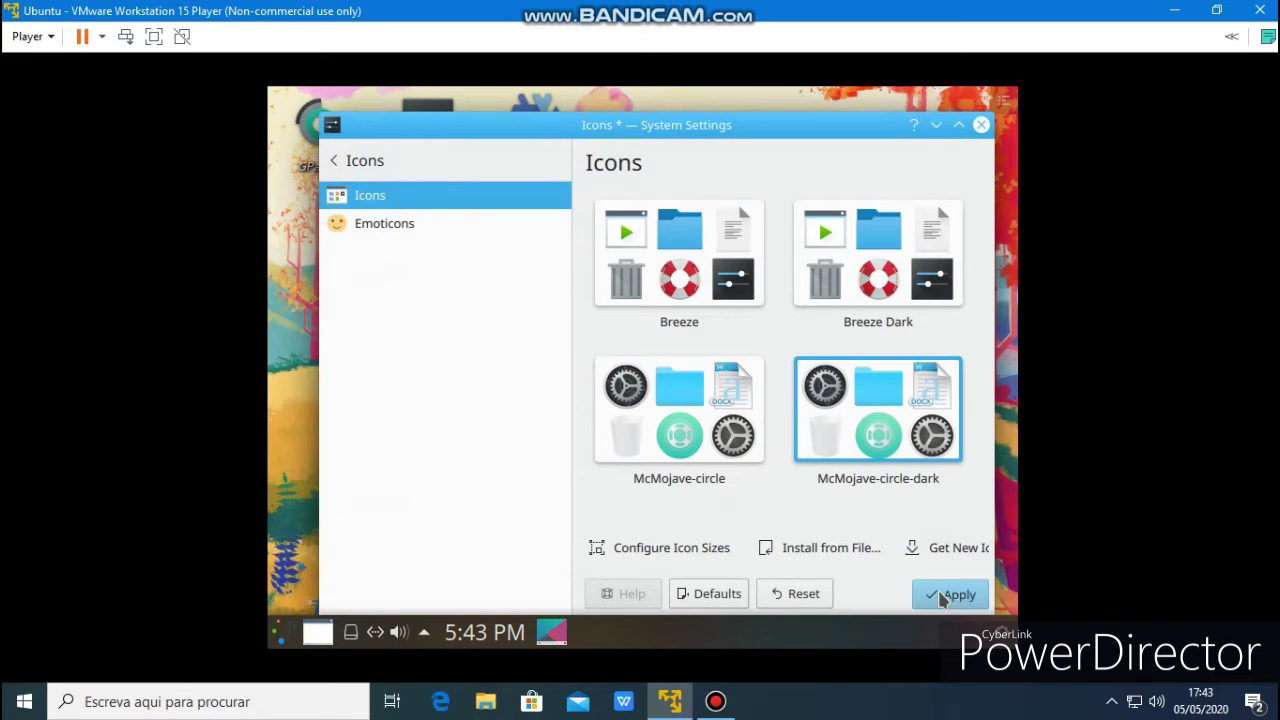
pyautogui.click(982, 129)
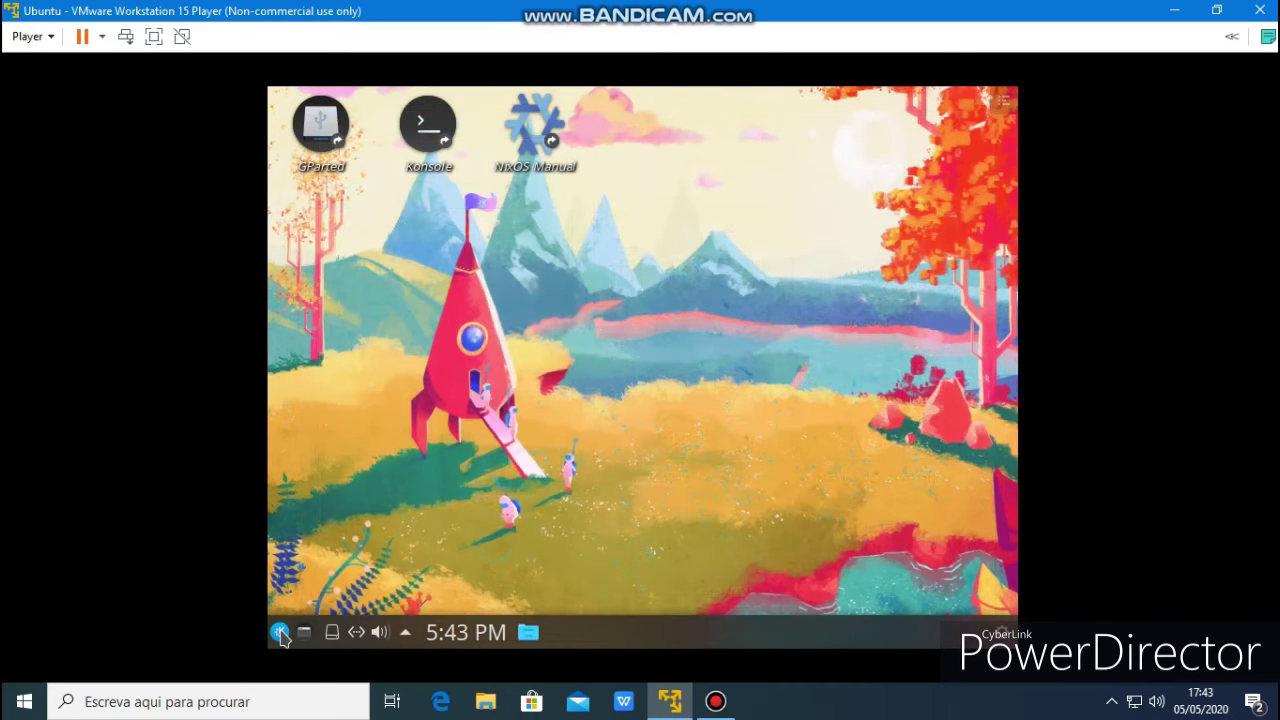
# Check the application launcher with the new icons and move the file manager to the first place among its favorites
pyautogui.click(279, 632)
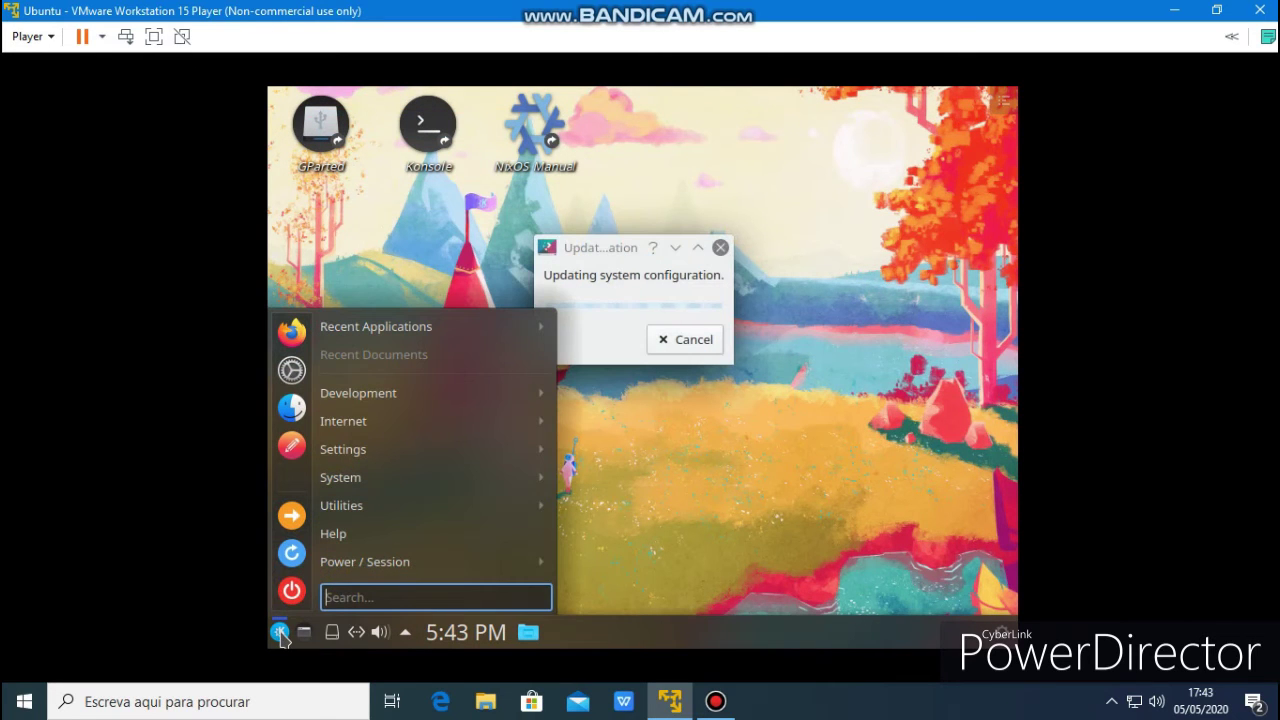
pyautogui.click(391, 217)
pyautogui.click(279, 632)
pyautogui.moveTo(292, 408); pyautogui.dragTo(297, 325)
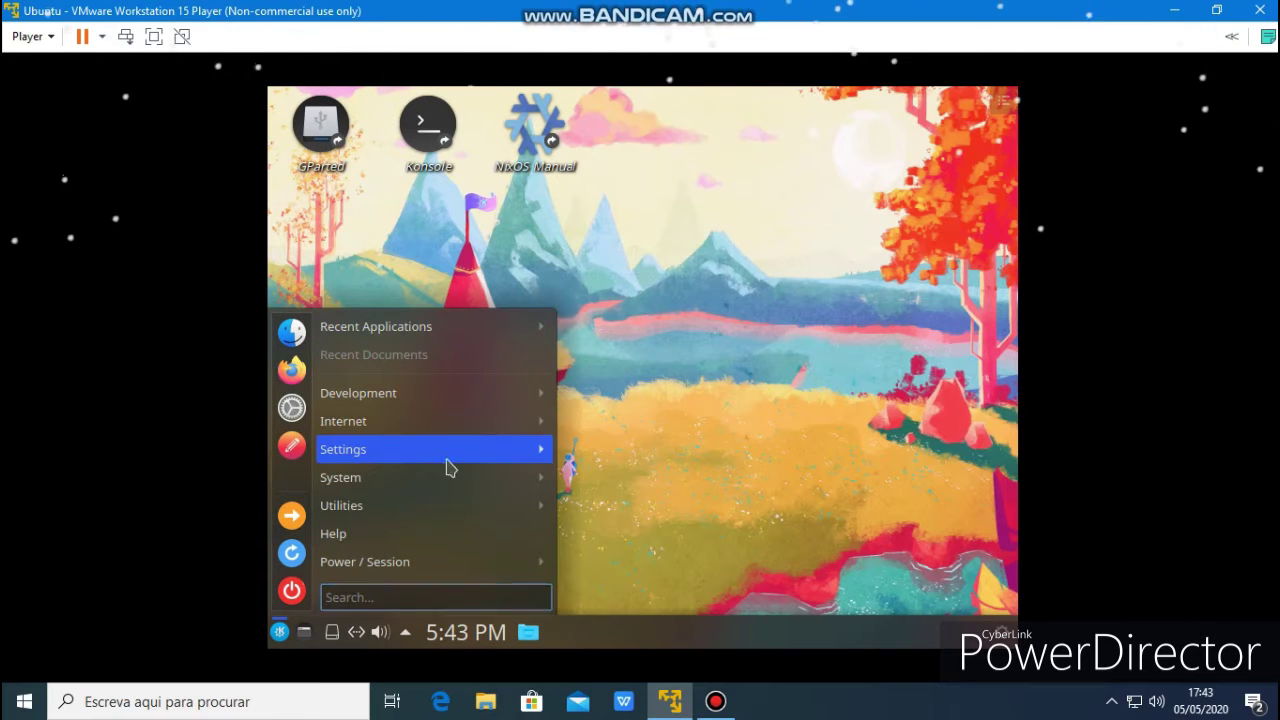
# Try launching Joe's Own Editor - EMACS Emulation from the Development applications and close its terminal and the resulting notice
pyautogui.moveTo(355, 403)
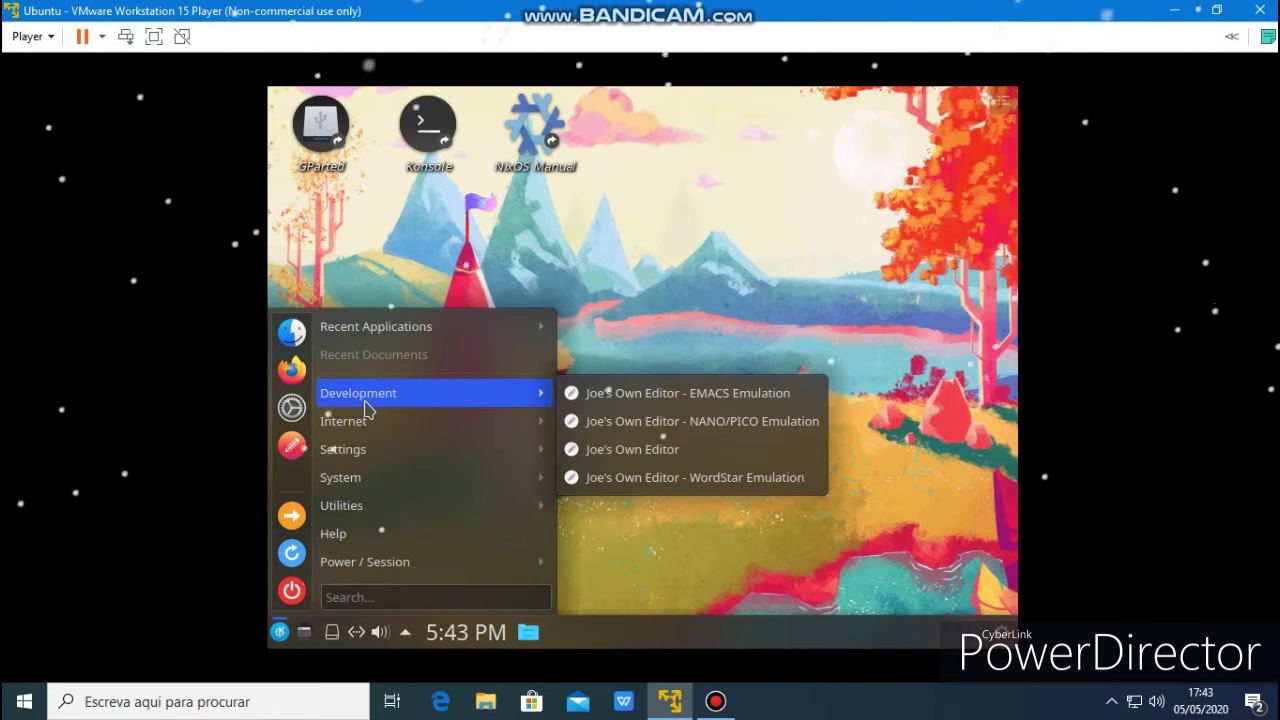
pyautogui.click(675, 399)
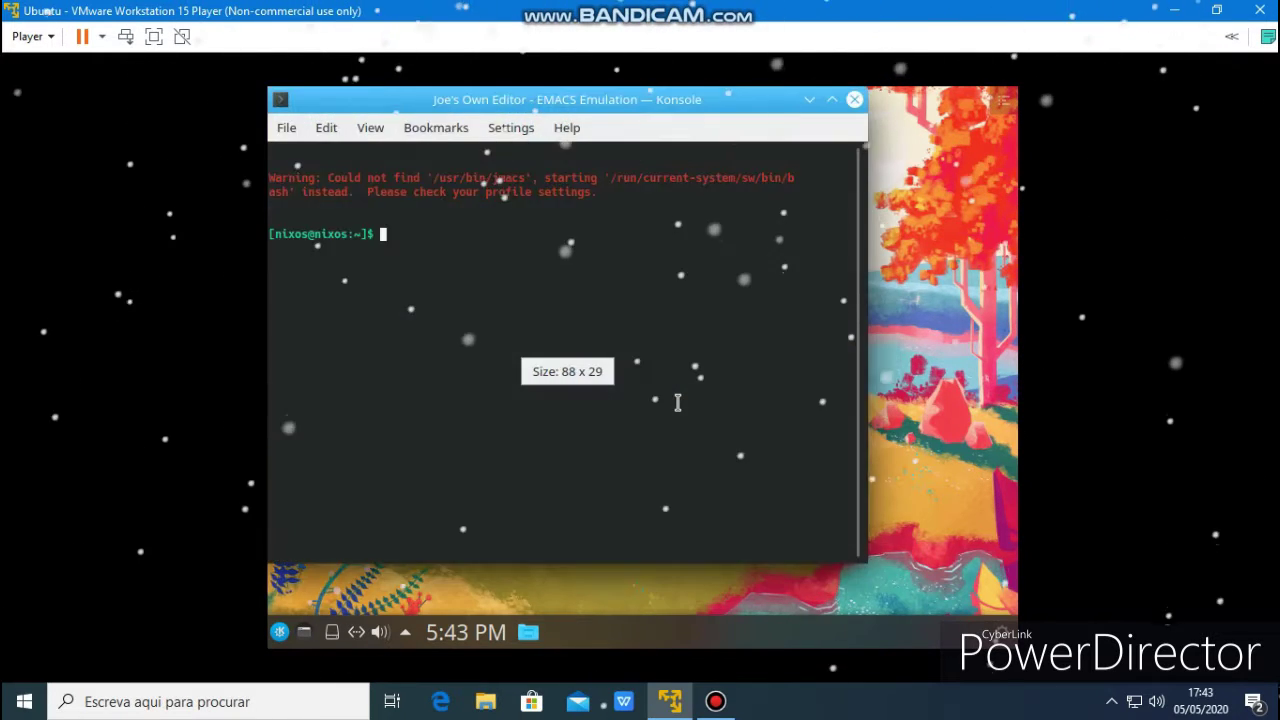
pyautogui.click(854, 99)
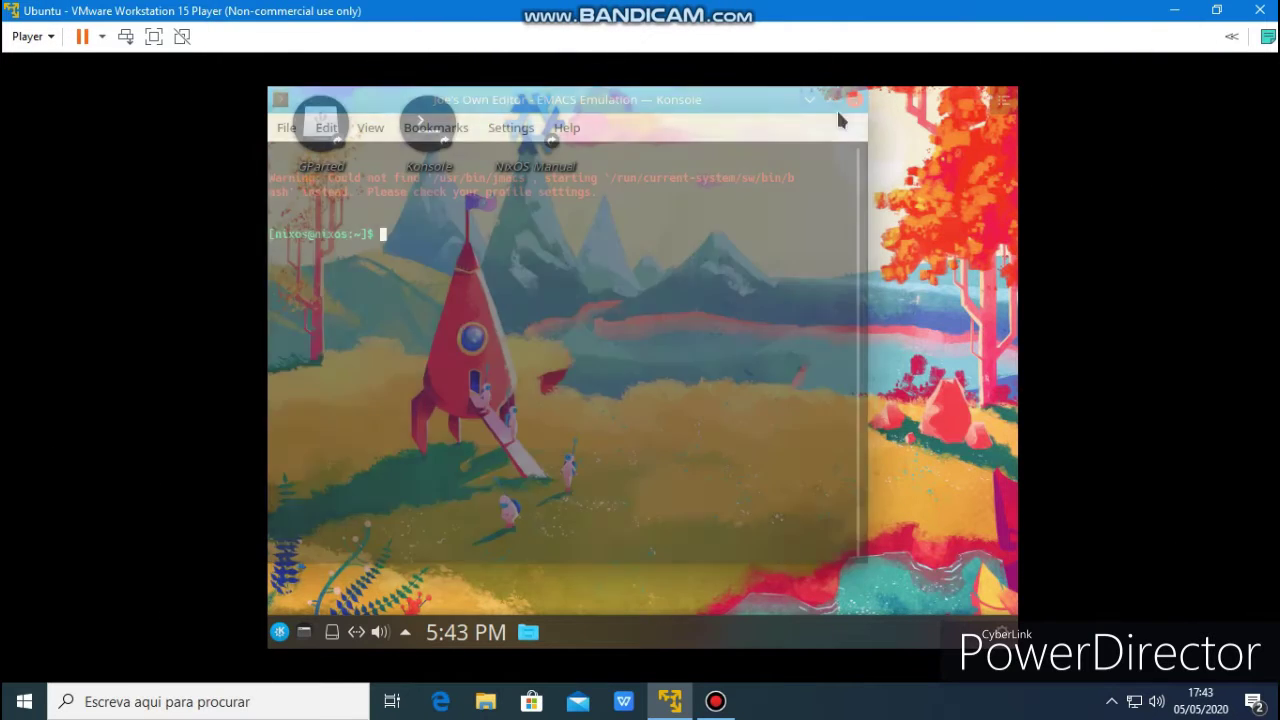
pyautogui.click(280, 634)
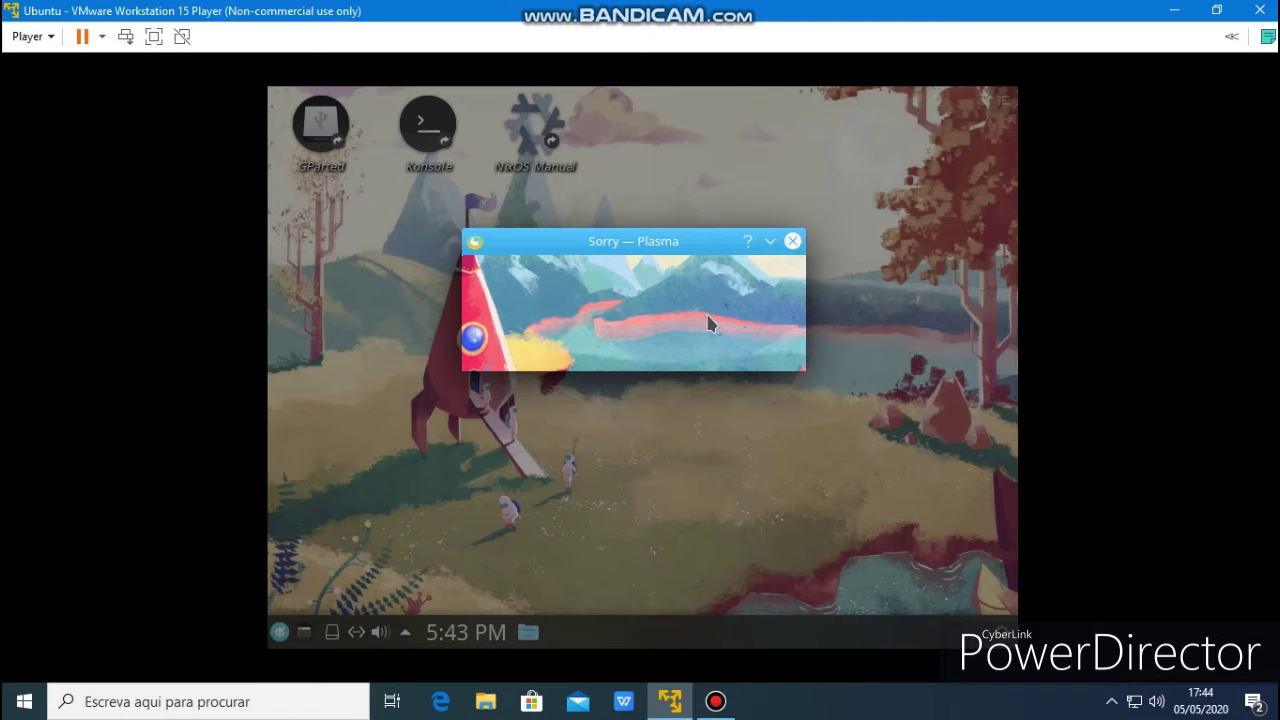
pyautogui.click(792, 241)
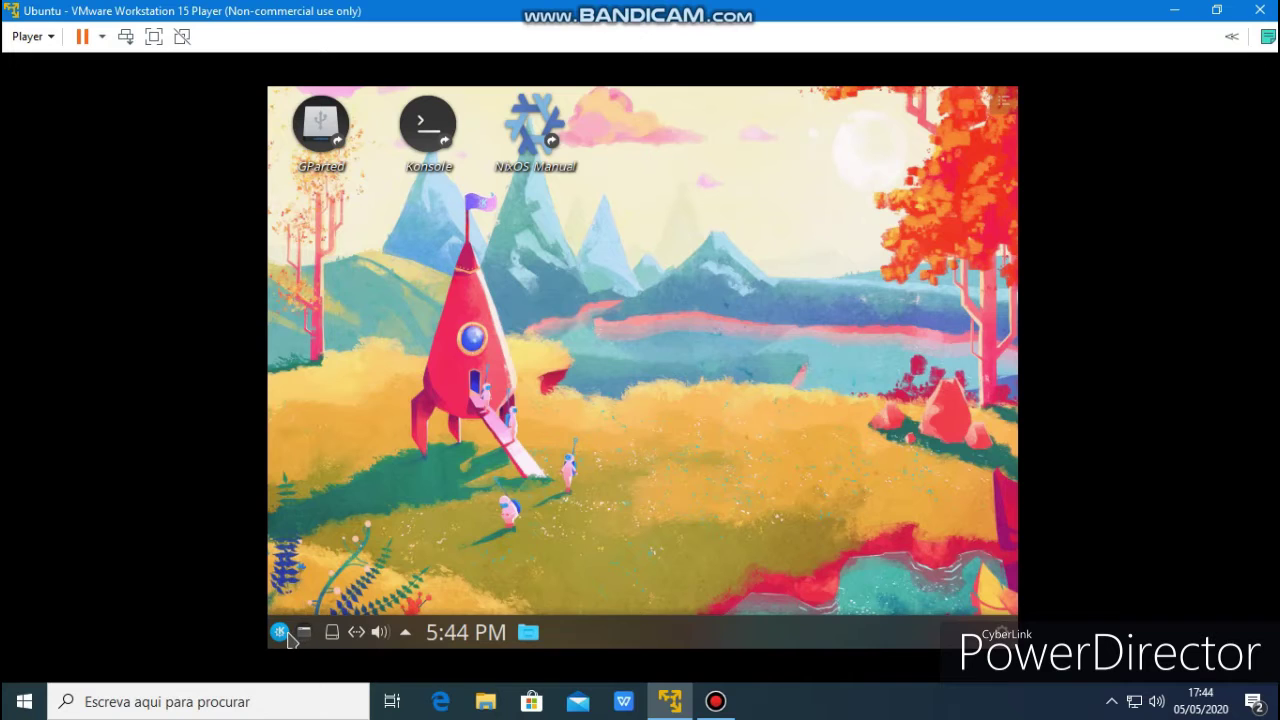
# Try Joe's Own Editor - WordStar Emulation from the Utilities applications, adding a bookmark in its terminal before closing it
pyautogui.click(281, 633)
pyautogui.moveTo(375, 510)
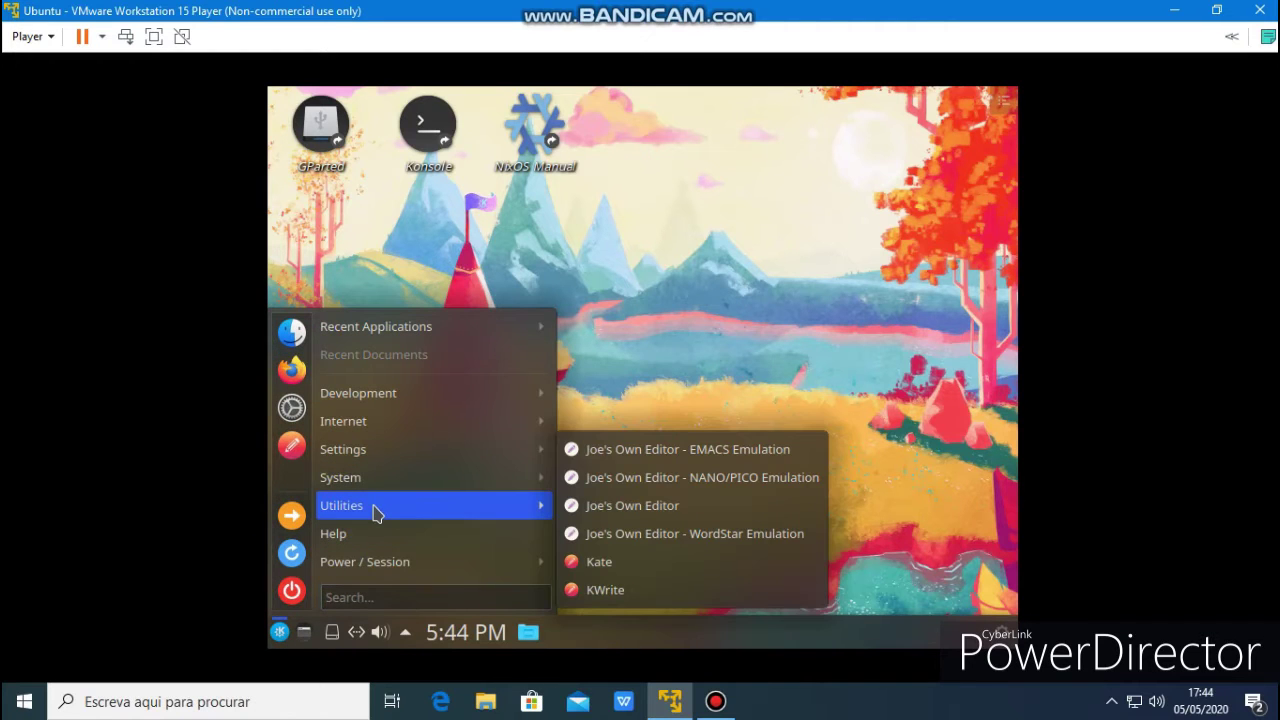
pyautogui.click(772, 537)
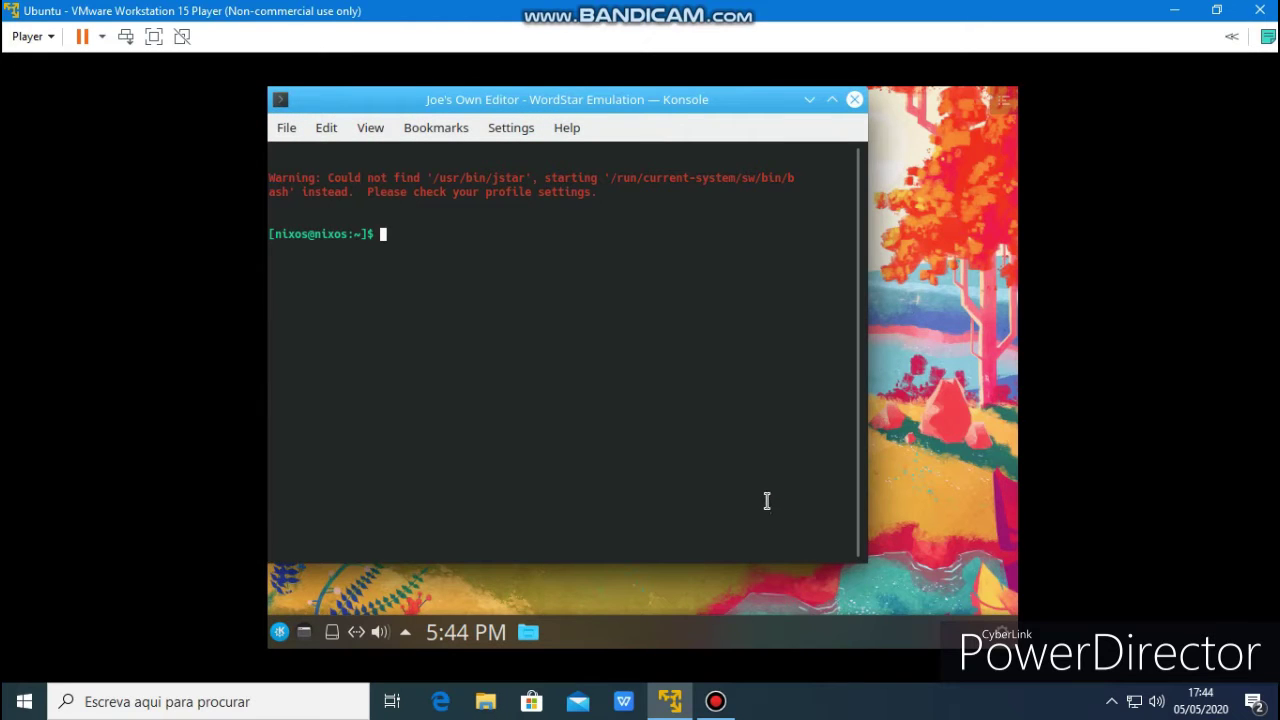
pyautogui.click(436, 128)
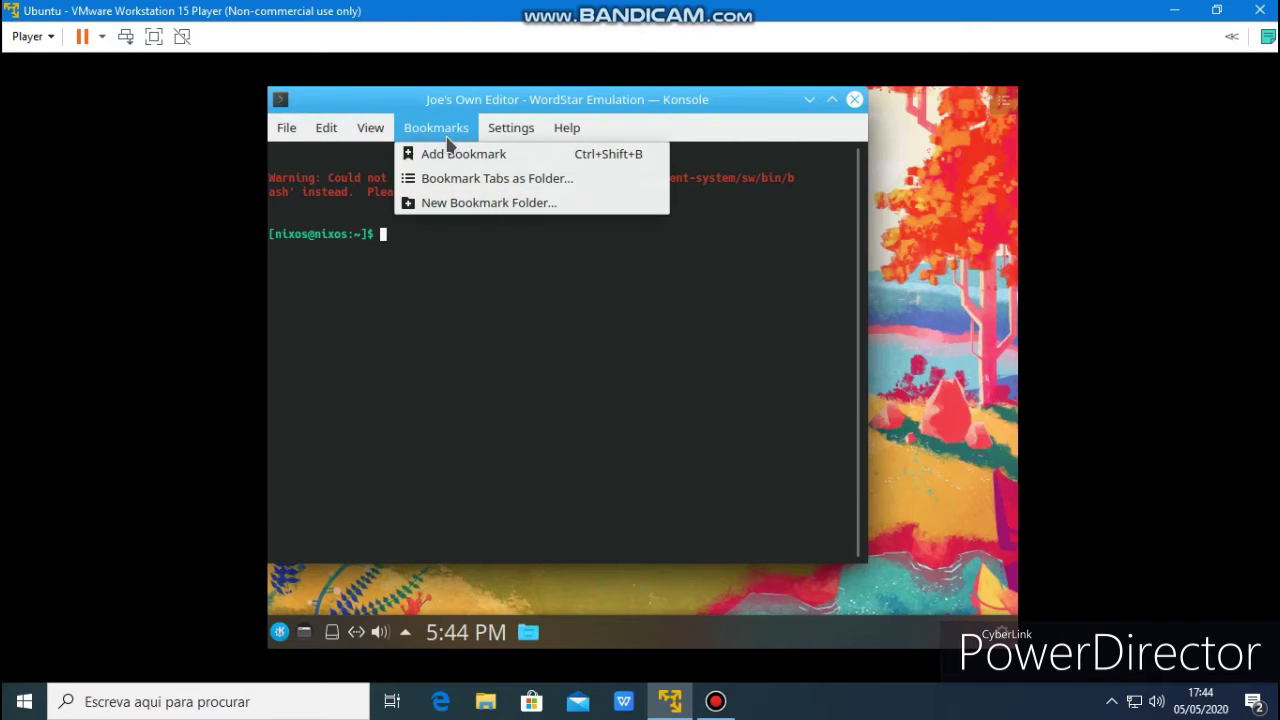
pyautogui.click(457, 151)
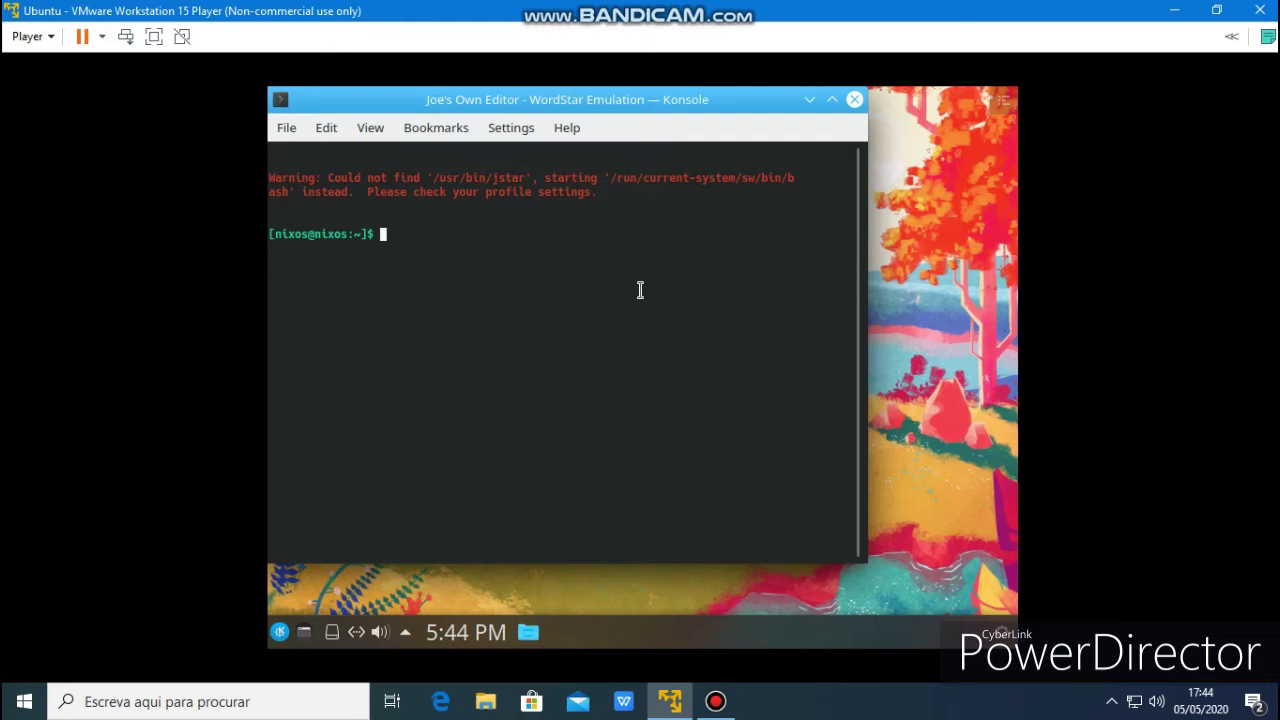
pyautogui.click(856, 99)
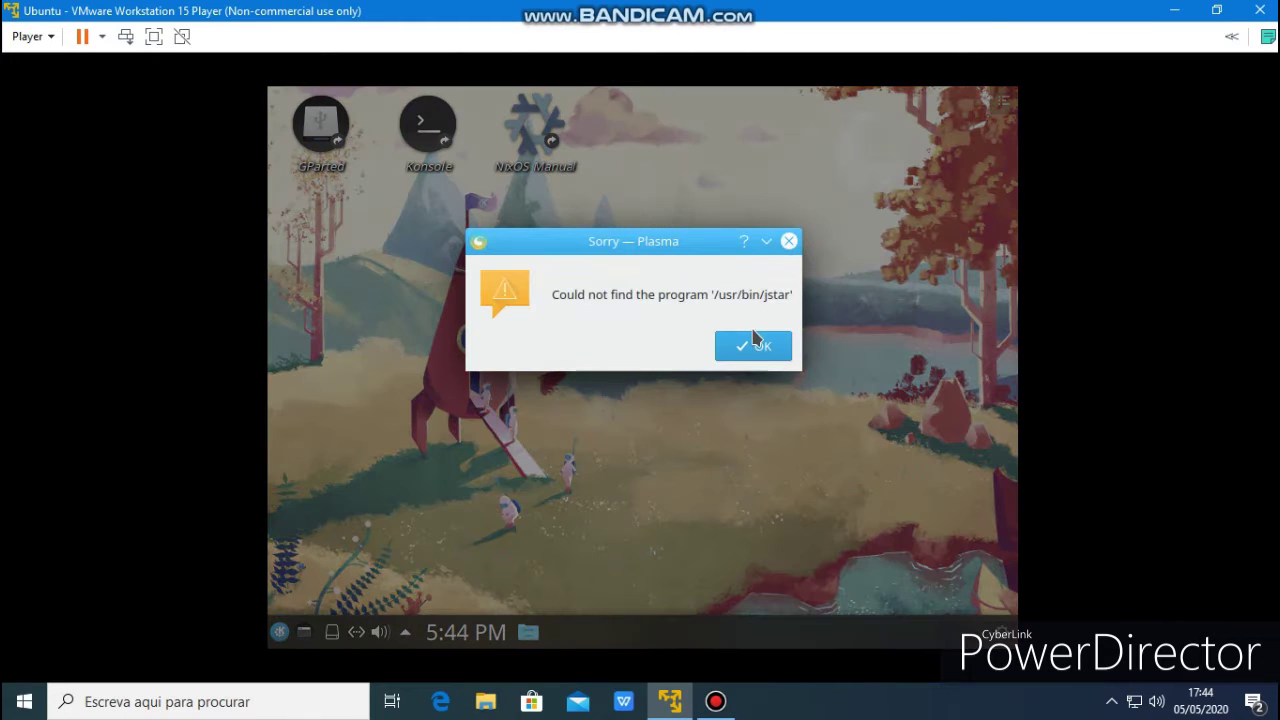
pyautogui.click(755, 347)
# Examine the NixOS Manual's index.html source in an enlarged Kate window and close it
pyautogui.rightClick(497, 249)
pyautogui.press('Escape')
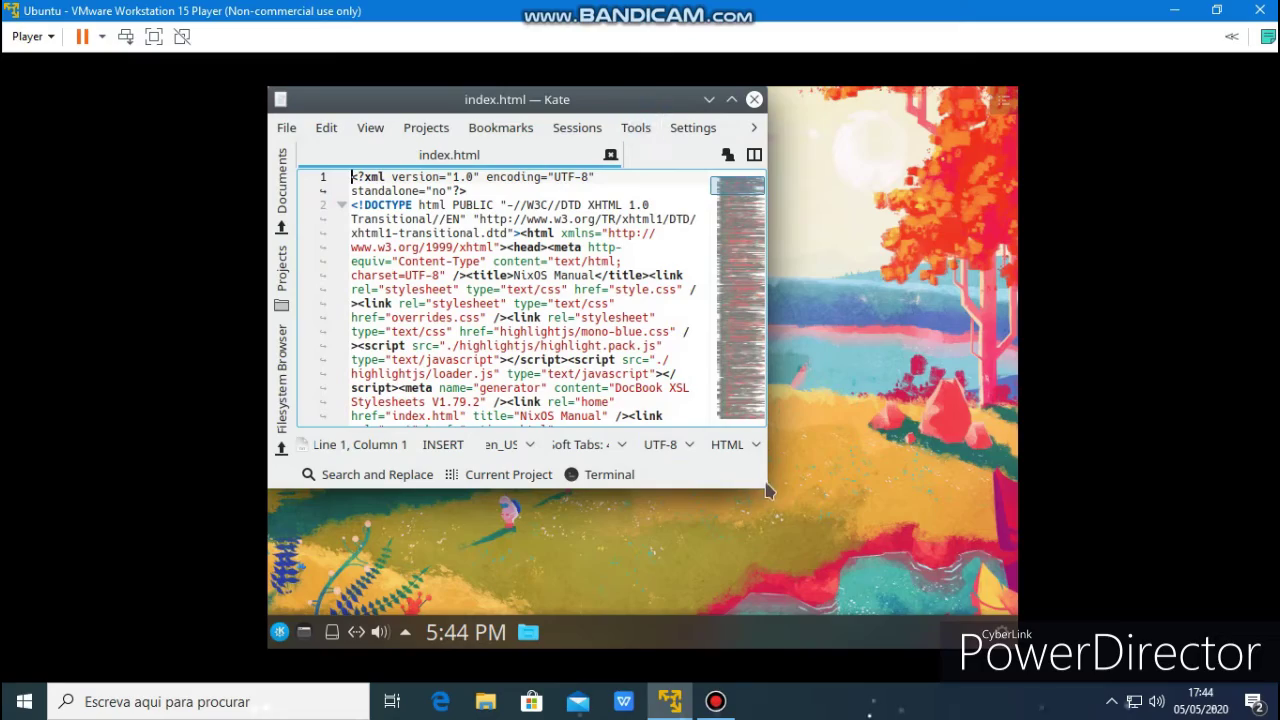
pyautogui.moveTo(768, 491); pyautogui.dragTo(990, 580)
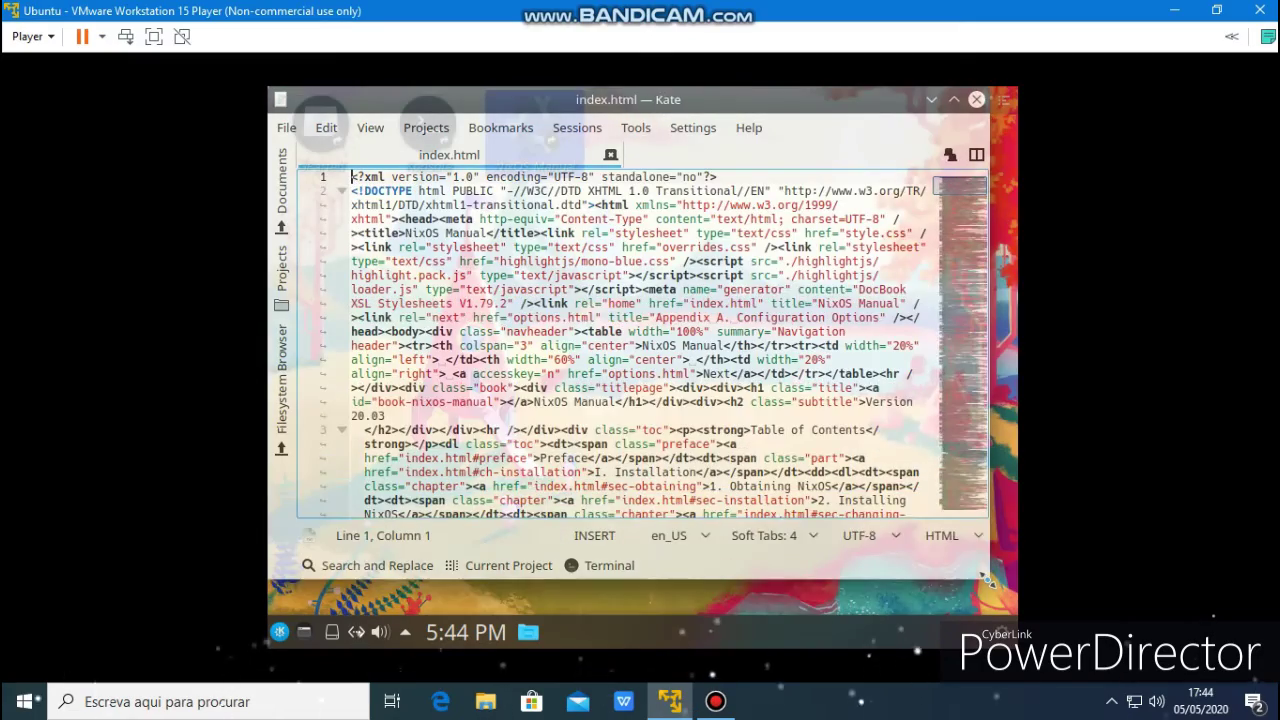
pyautogui.scroll(-20, 764, 303)
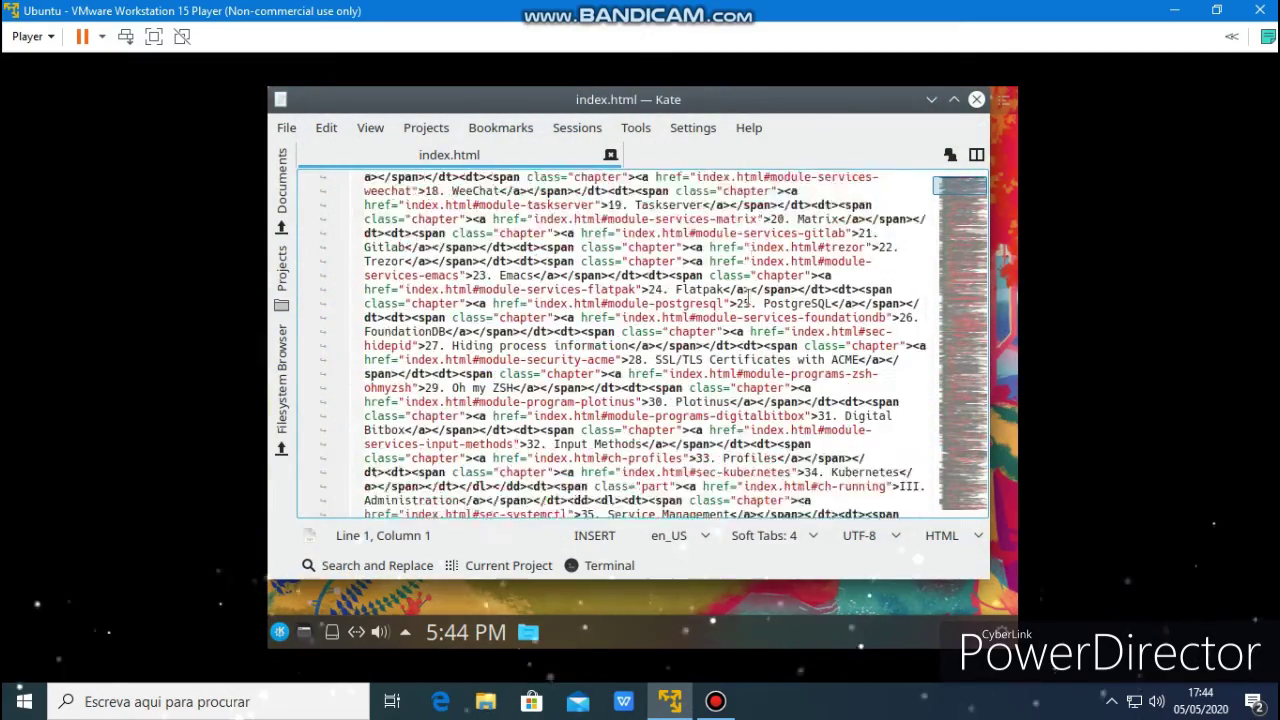
pyautogui.scroll(-5, 719, 303)
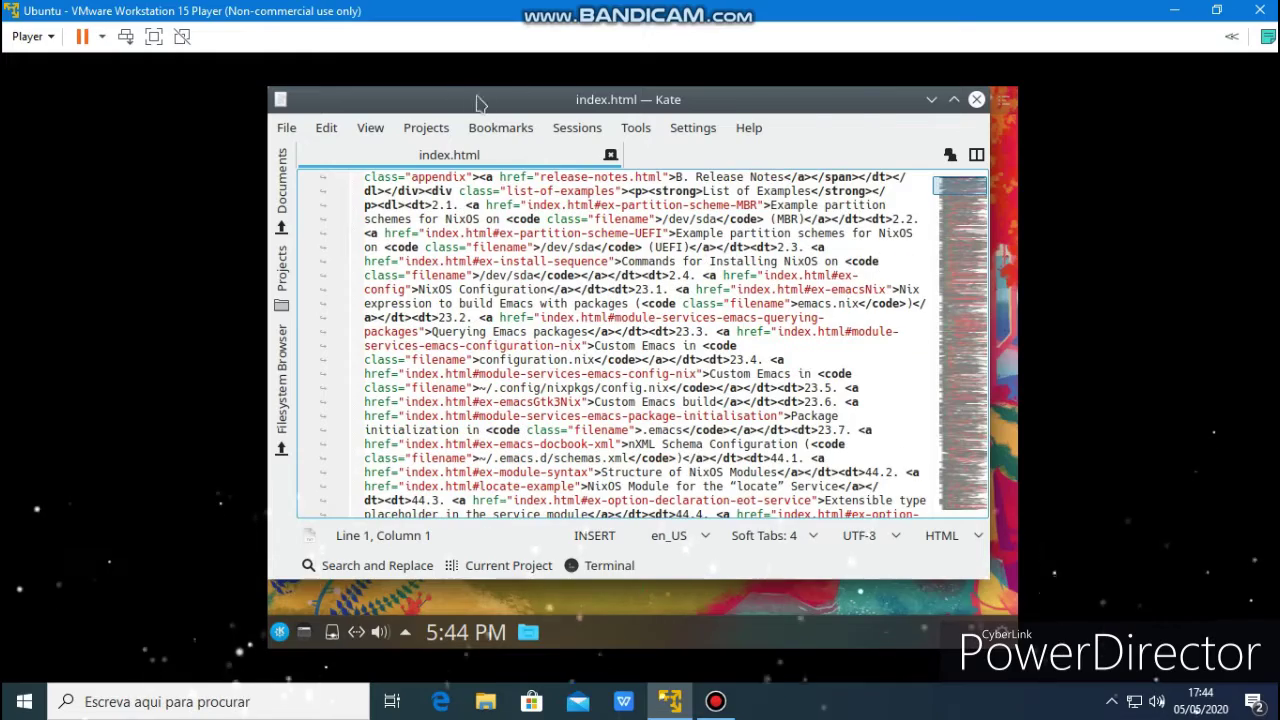
pyautogui.click(953, 99)
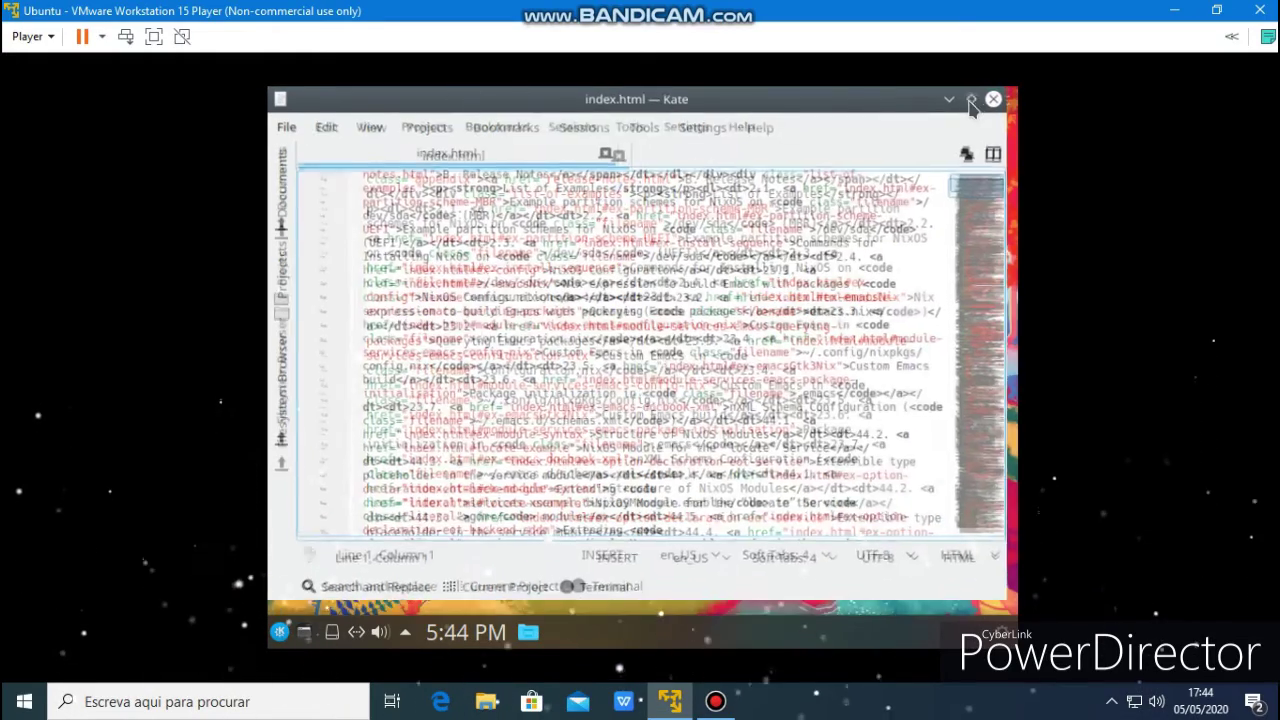
pyautogui.click(1005, 99)
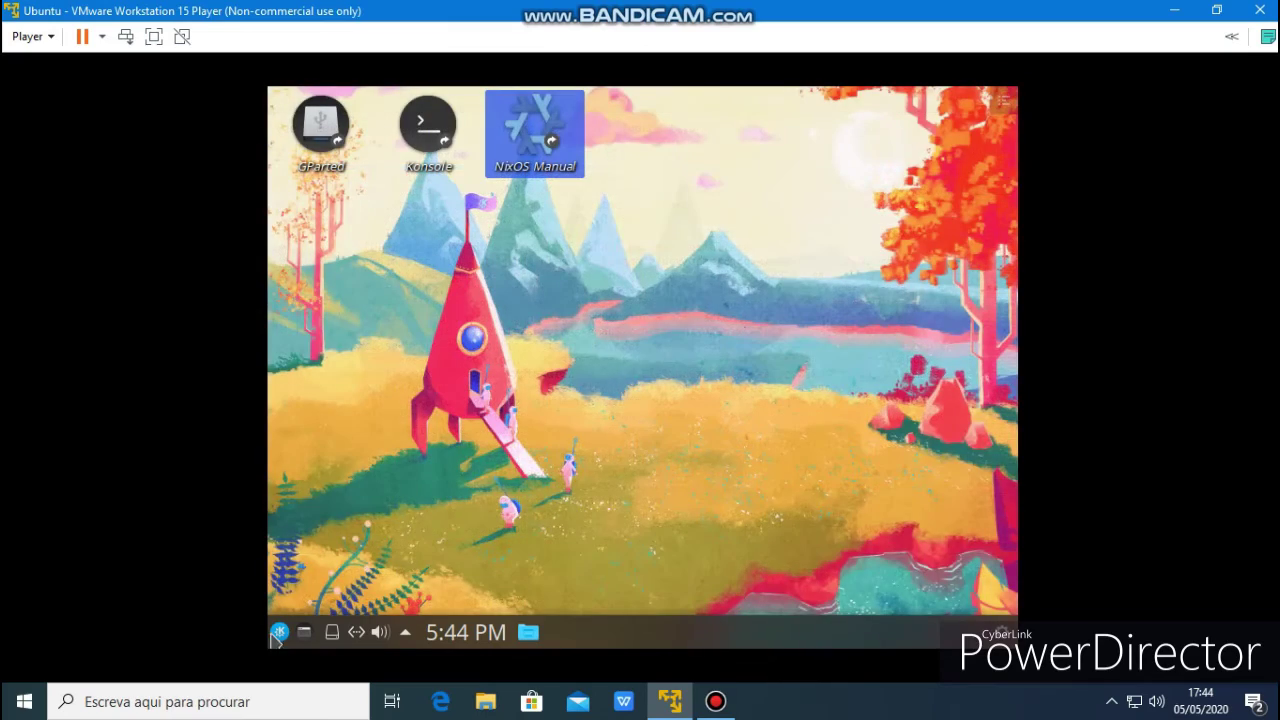
# Open the desktop's wallpaper settings, look over the installed wallpapers, and install Layan wallpaper from the online collection
pyautogui.rightClick(557, 314)
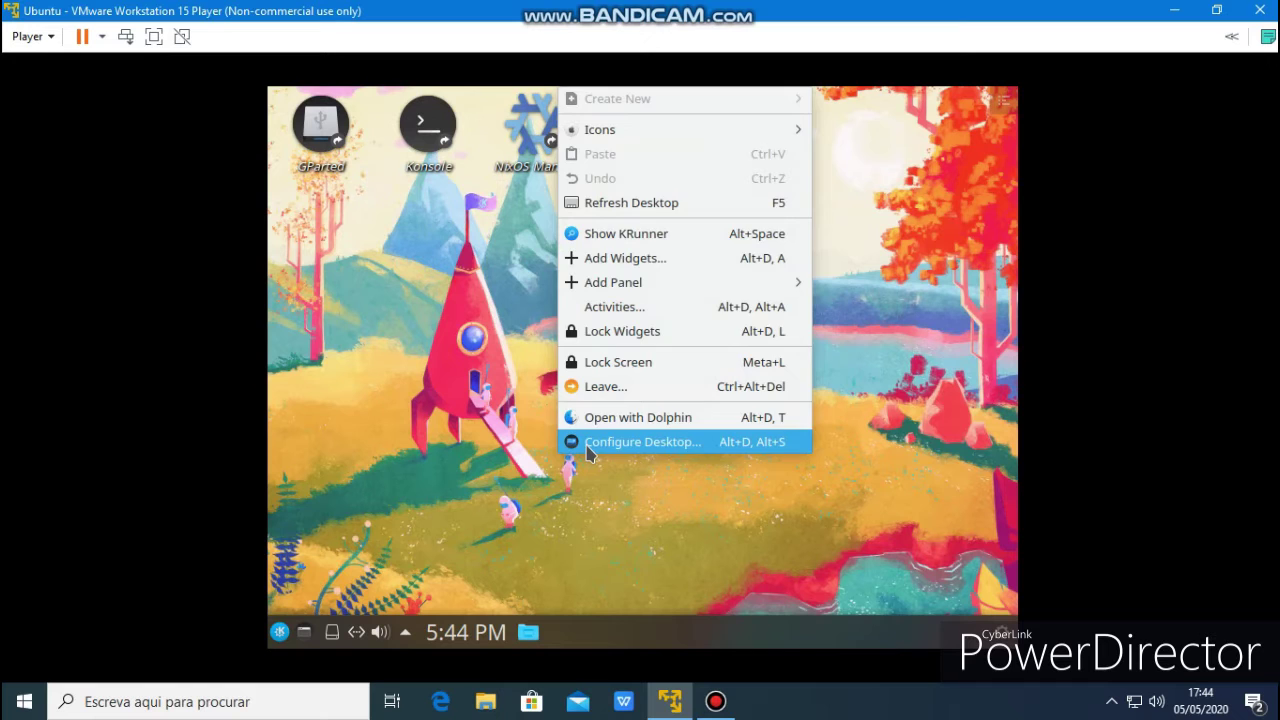
pyautogui.click(585, 450)
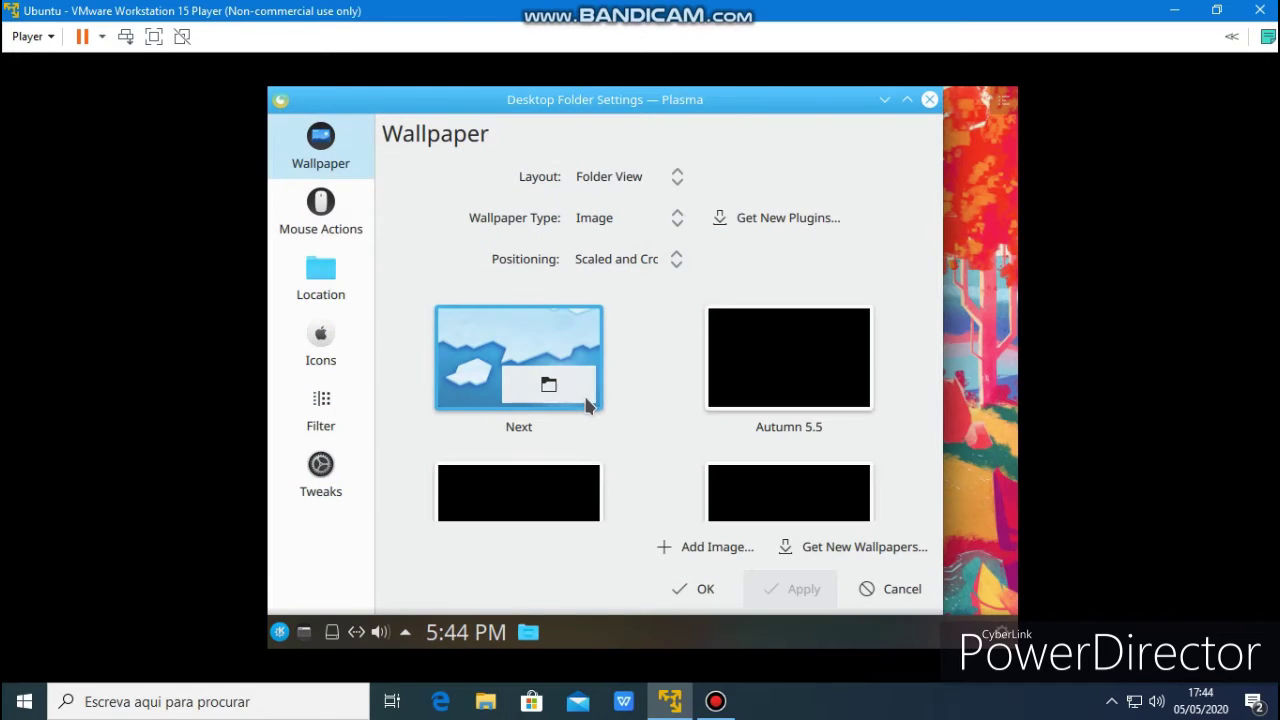
pyautogui.scroll(-3, 710, 418)
pyautogui.scroll(-15, 710, 425)
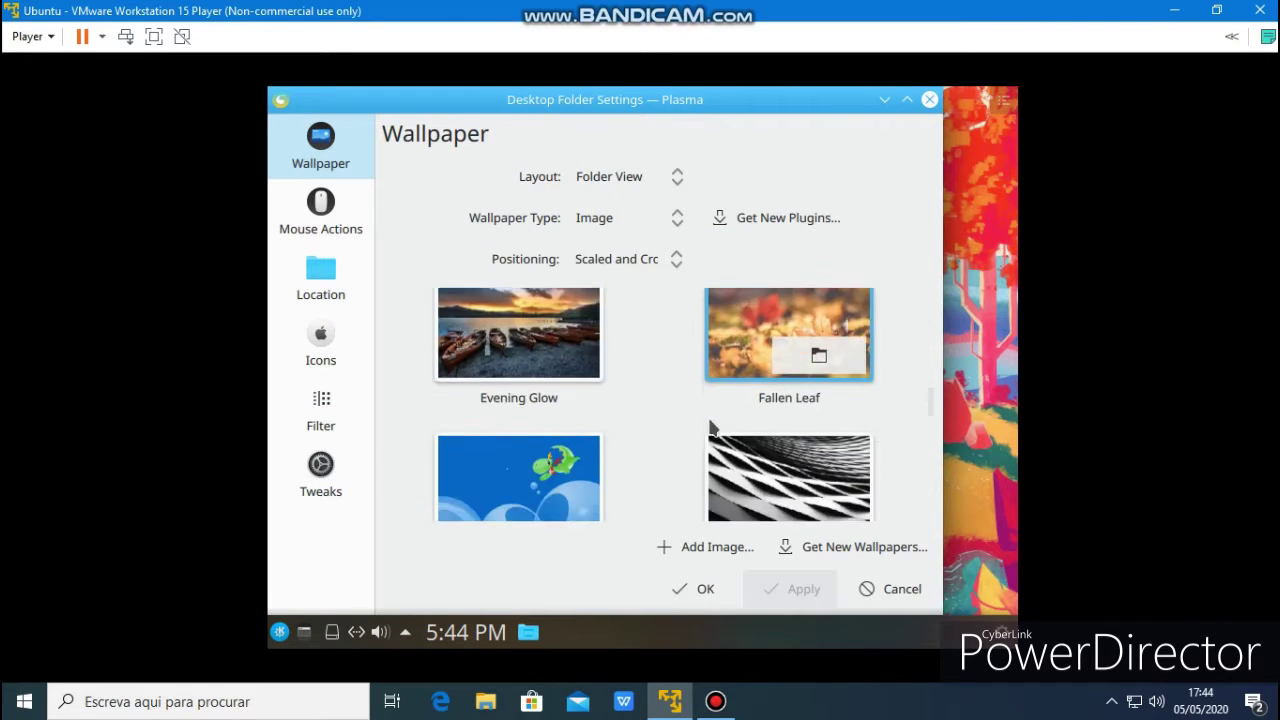
pyautogui.scroll(-1, 710, 424)
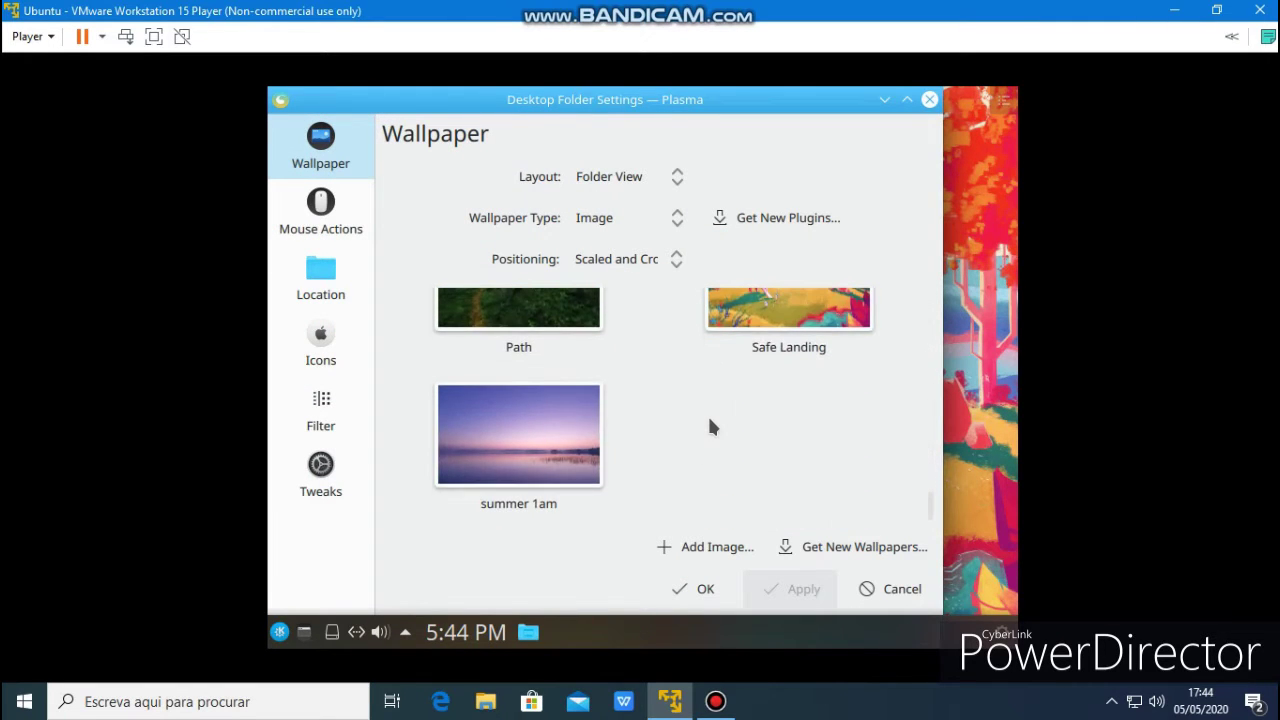
pyautogui.click(837, 549)
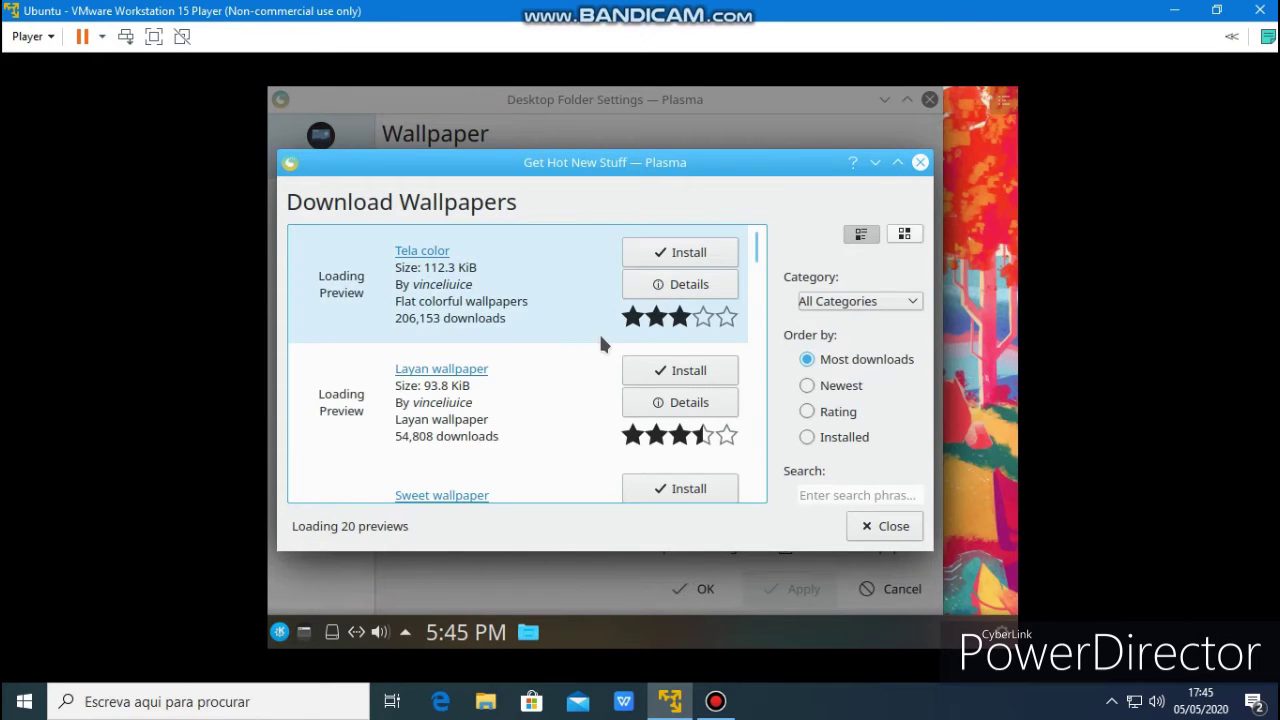
pyautogui.scroll(-2, 571, 341)
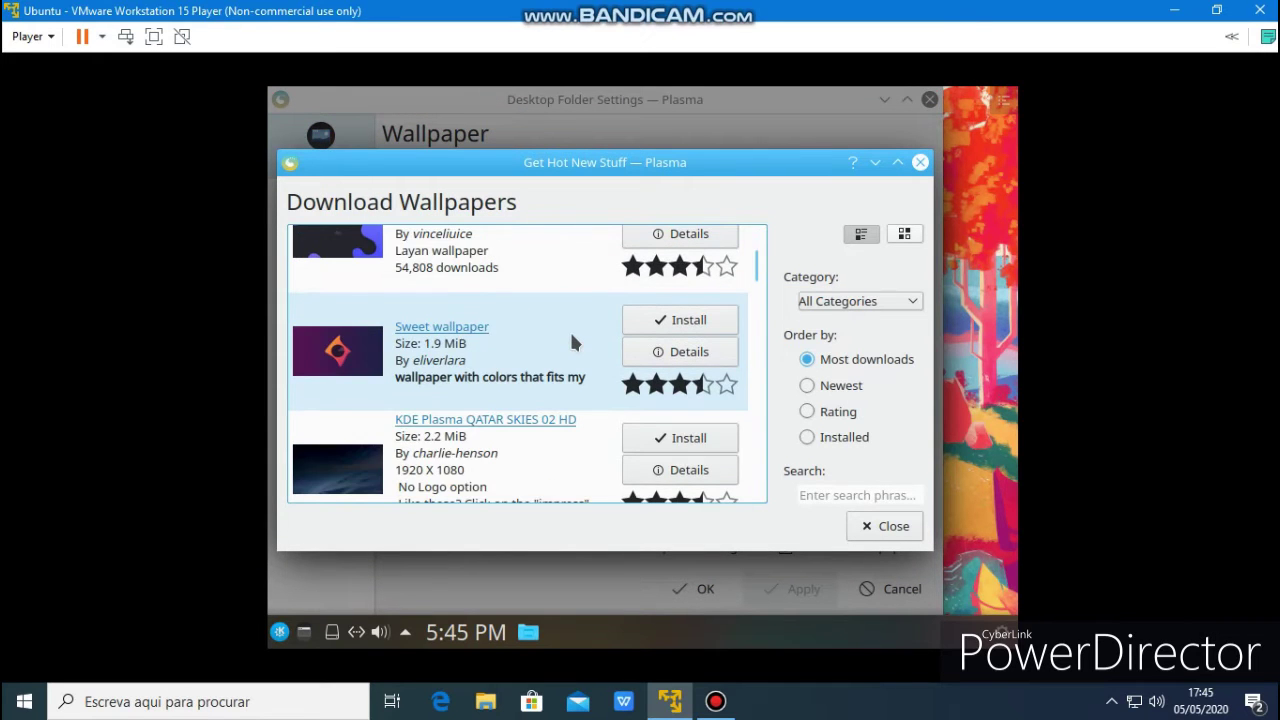
pyautogui.scroll(1, 589, 340)
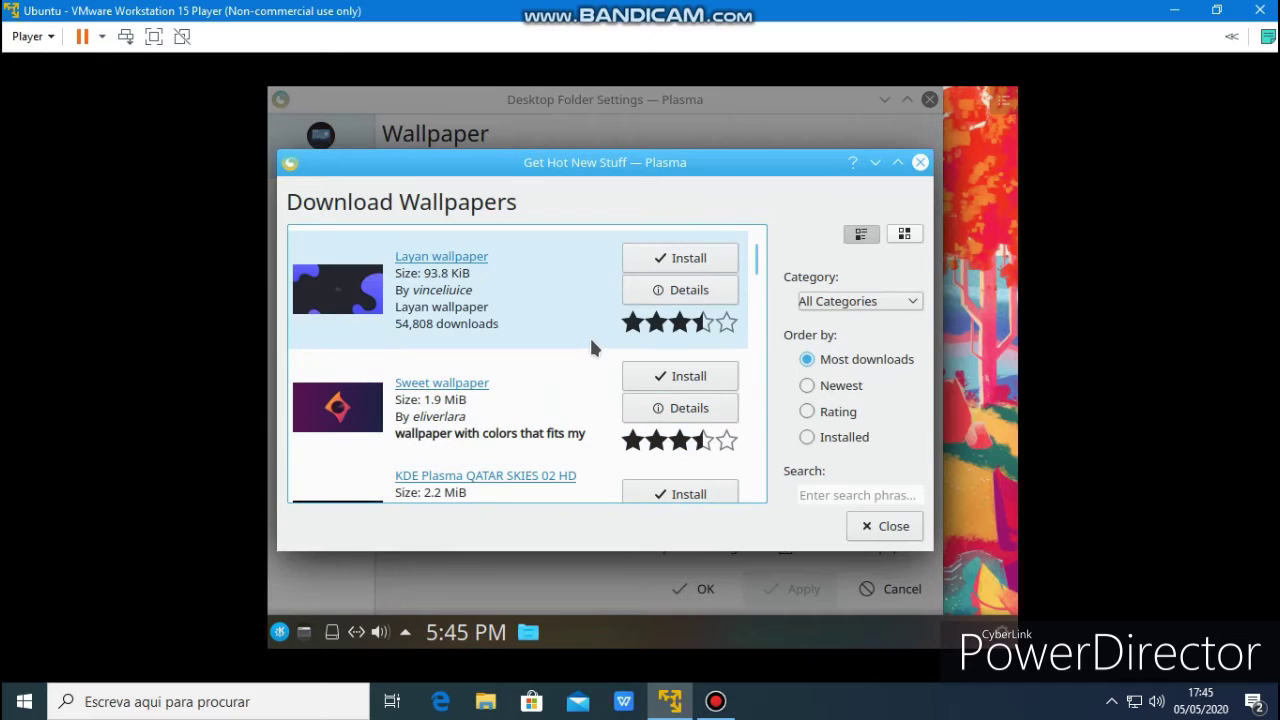
pyautogui.click(709, 259)
pyautogui.click(656, 286)
# Install Plasma Desktop Wallpaper 1582 5K 4K HD from the online wallpaper collection and close the collection
pyautogui.scroll(-6, 634, 400)
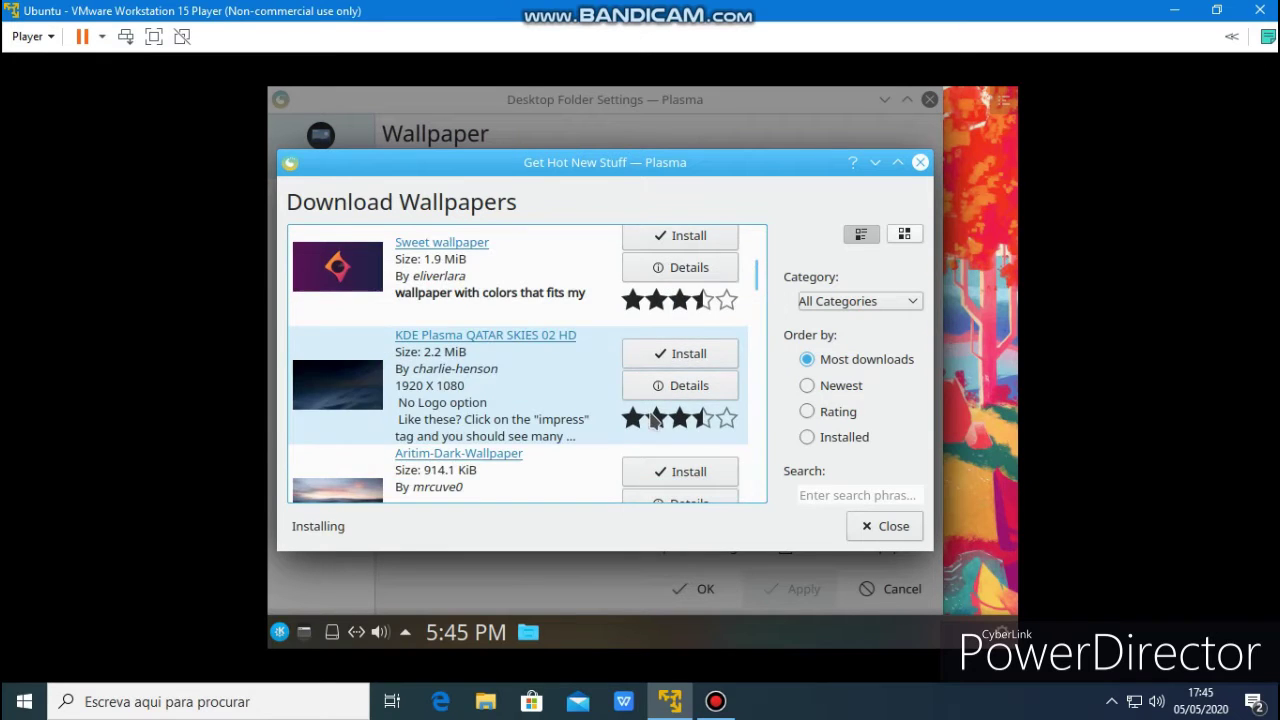
pyautogui.scroll(-8, 633, 405)
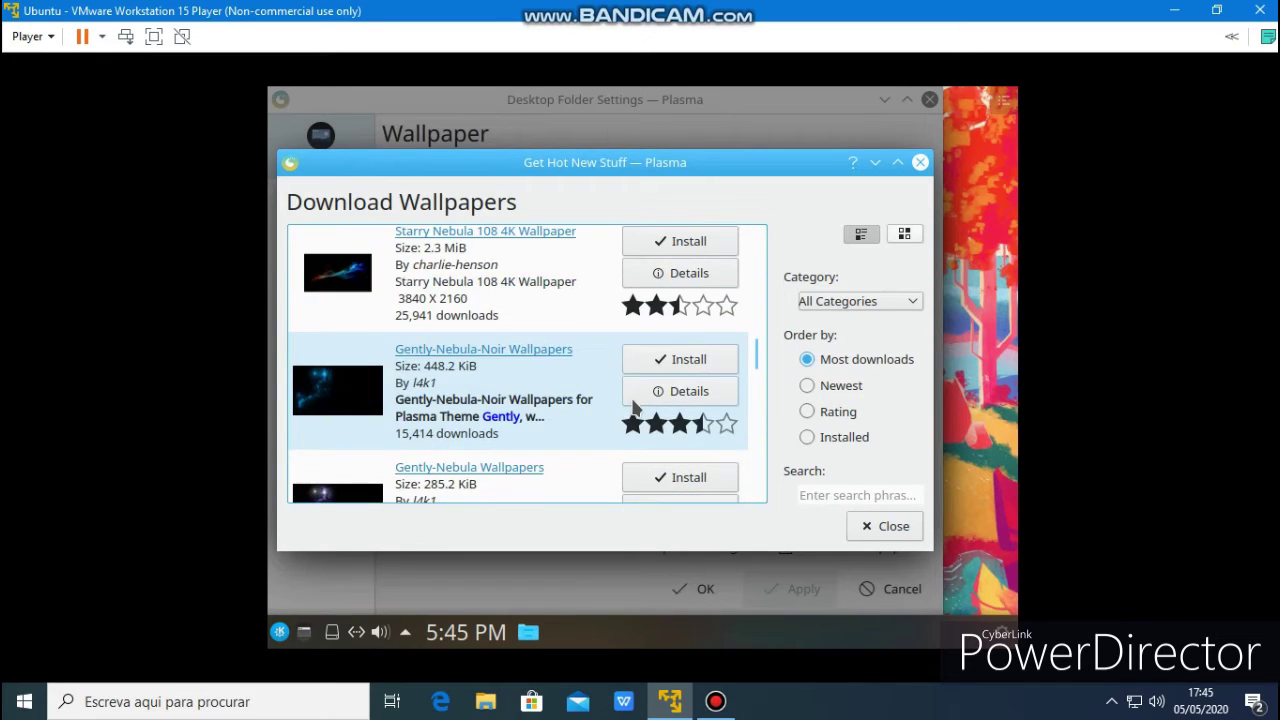
pyautogui.scroll(-5, 630, 405)
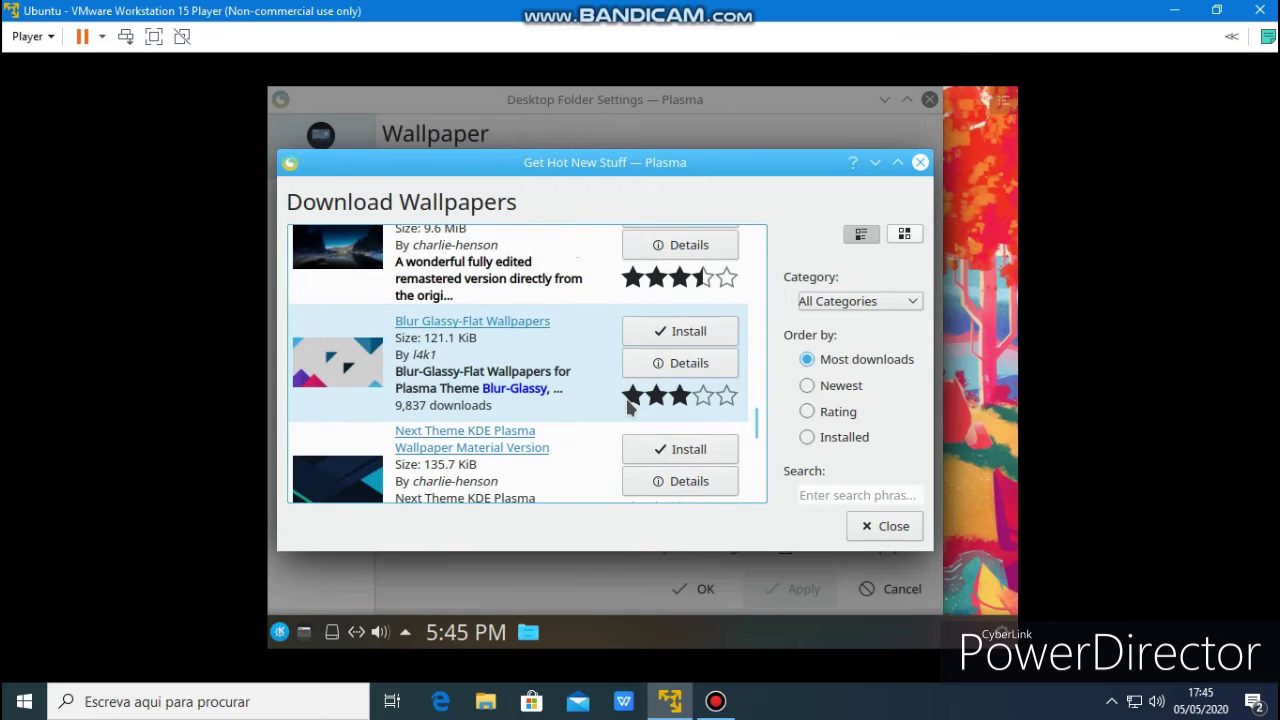
pyautogui.scroll(1, 640, 347)
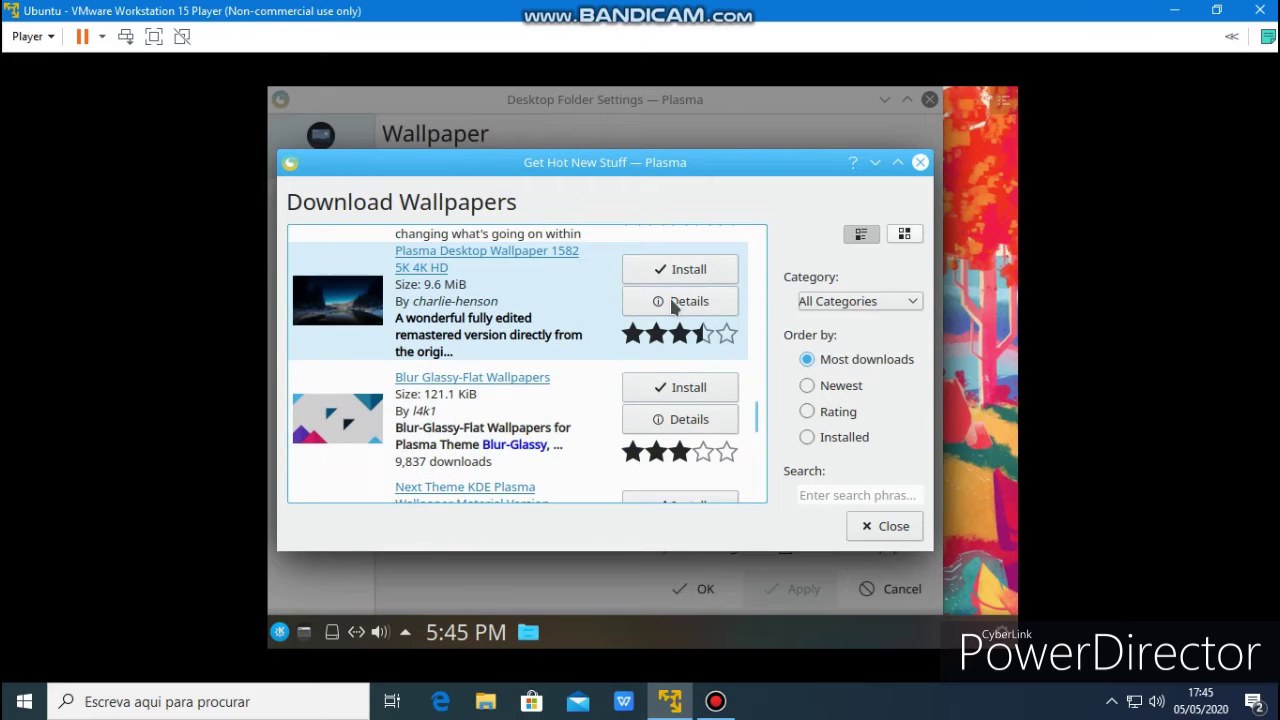
pyautogui.click(672, 271)
pyautogui.click(737, 294)
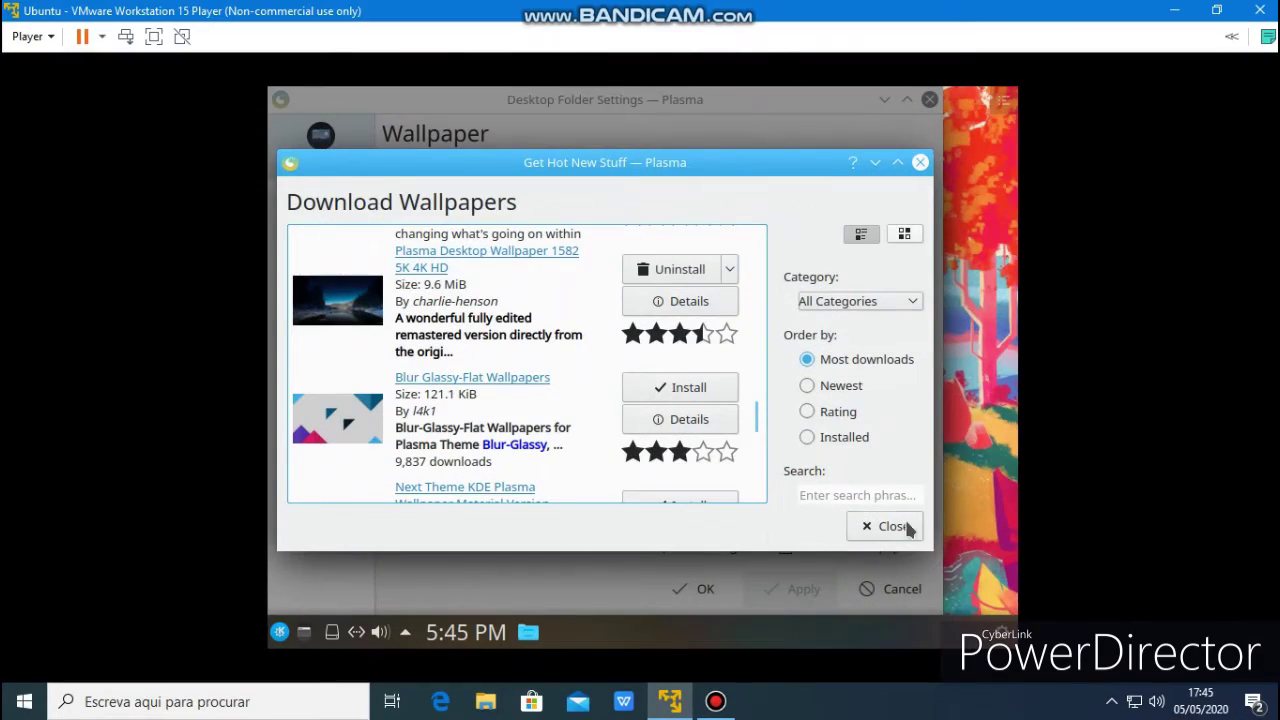
pyautogui.click(893, 527)
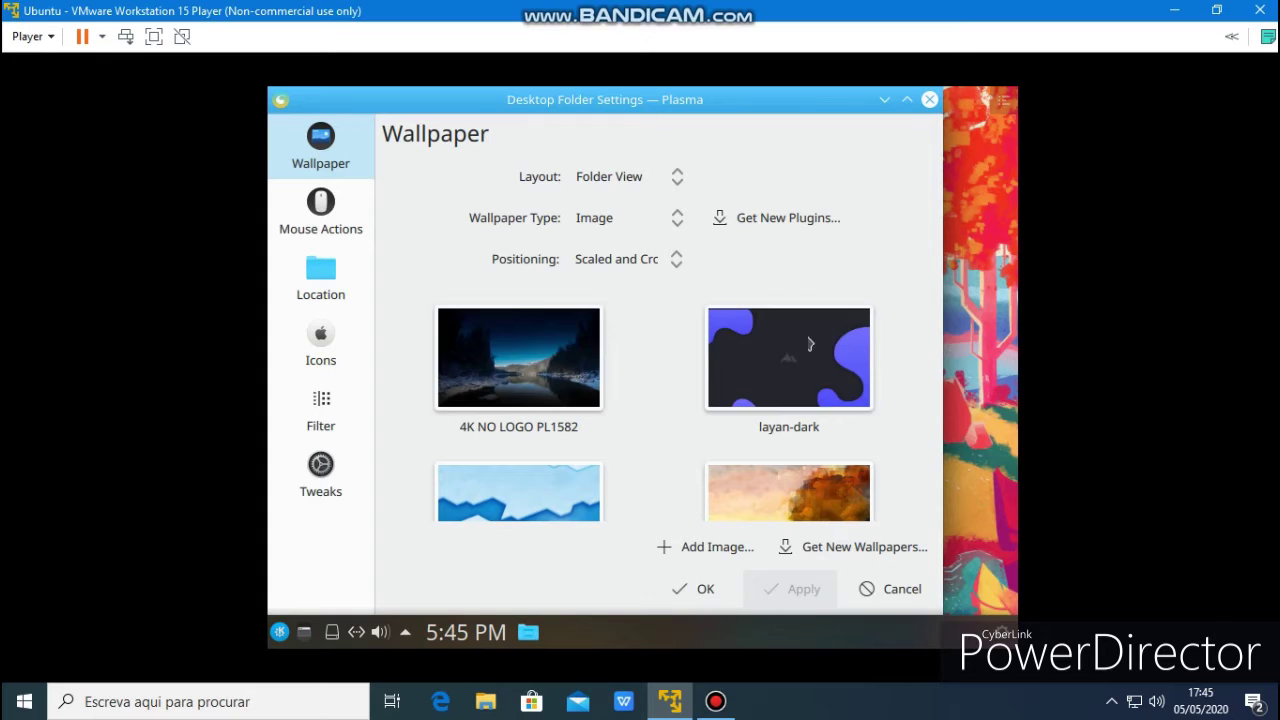
# Apply the 4K NO LOGO PL1582 wallpaper, look over the Filter, Icons, Location and Mouse Actions settings, and accept the desktop settings
pyautogui.moveTo(516, 332)
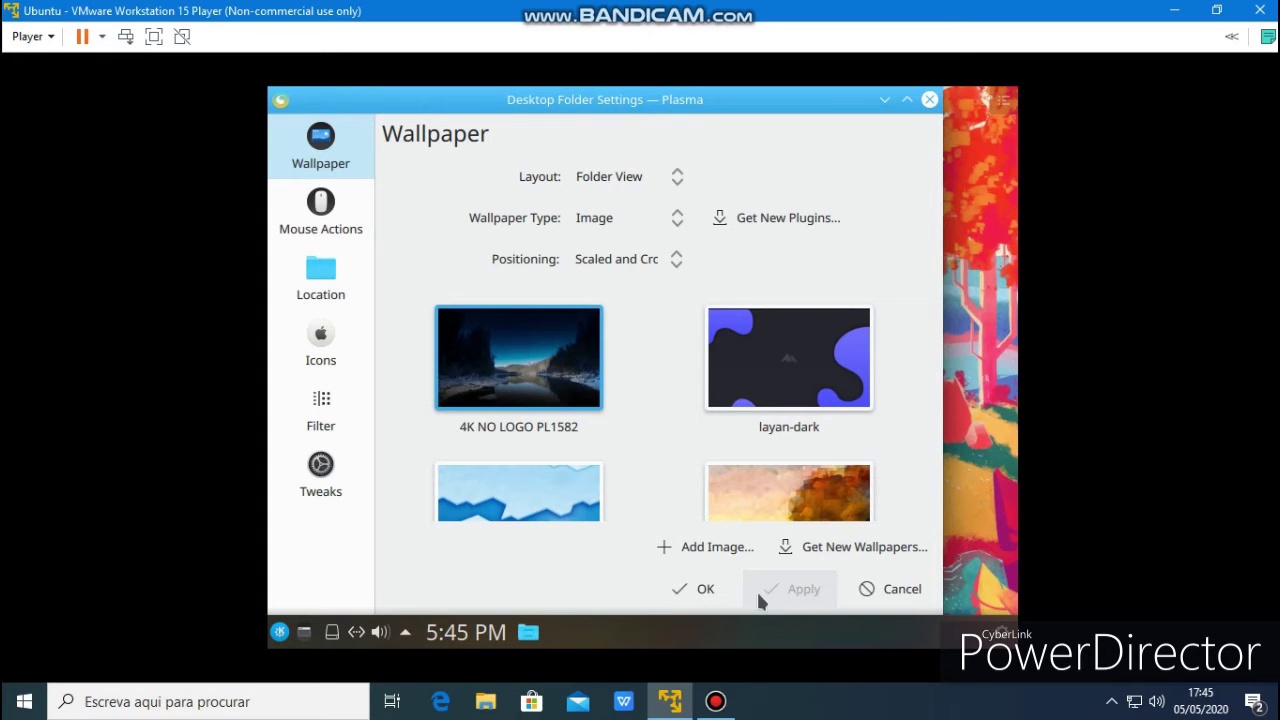
pyautogui.click(331, 418)
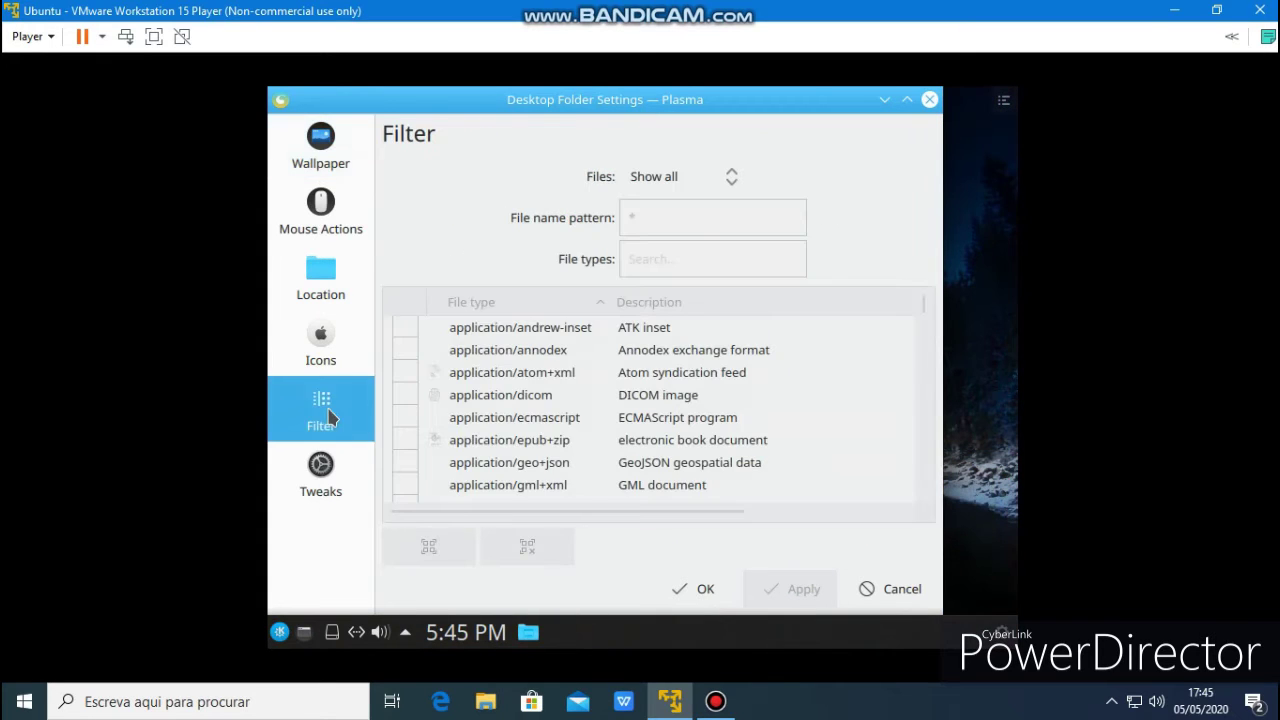
pyautogui.click(330, 340)
pyautogui.click(318, 270)
pyautogui.click(318, 205)
pyautogui.click(318, 155)
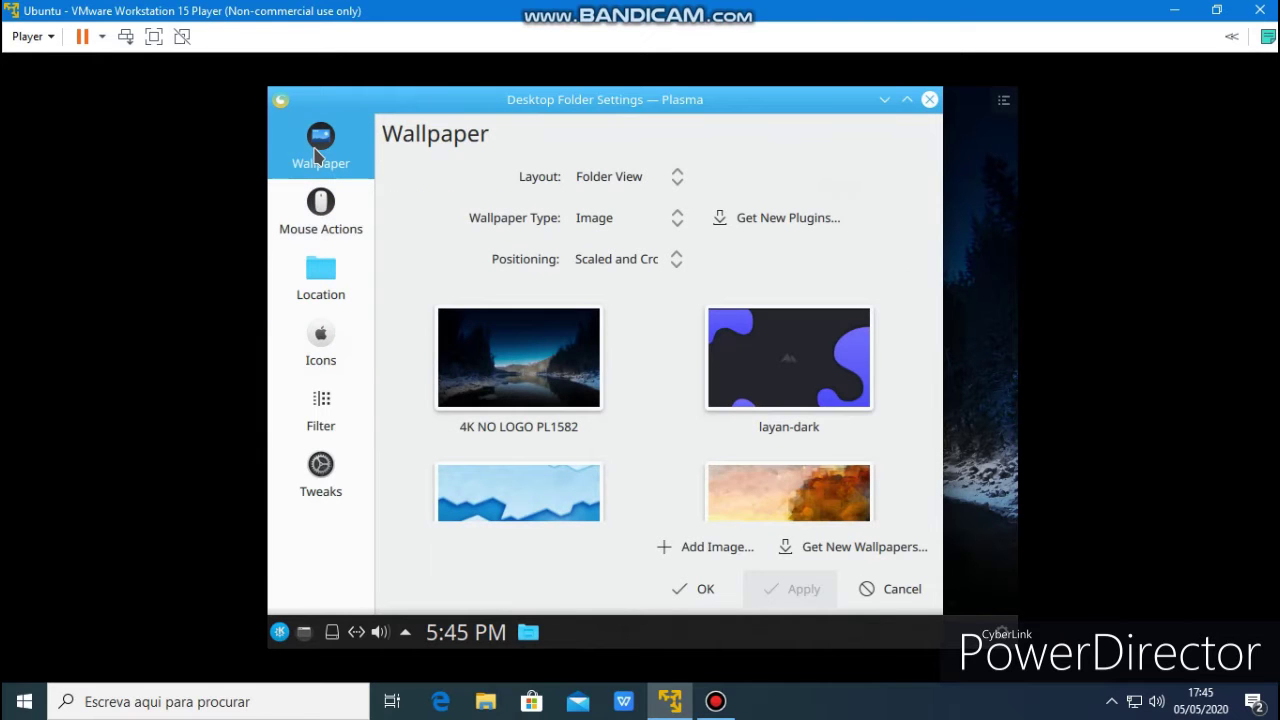
pyautogui.click(702, 590)
# Open System Settings and examine the GTK2 and GTK3 theme choices under GNOME/GTK Application Style
pyautogui.click(280, 632)
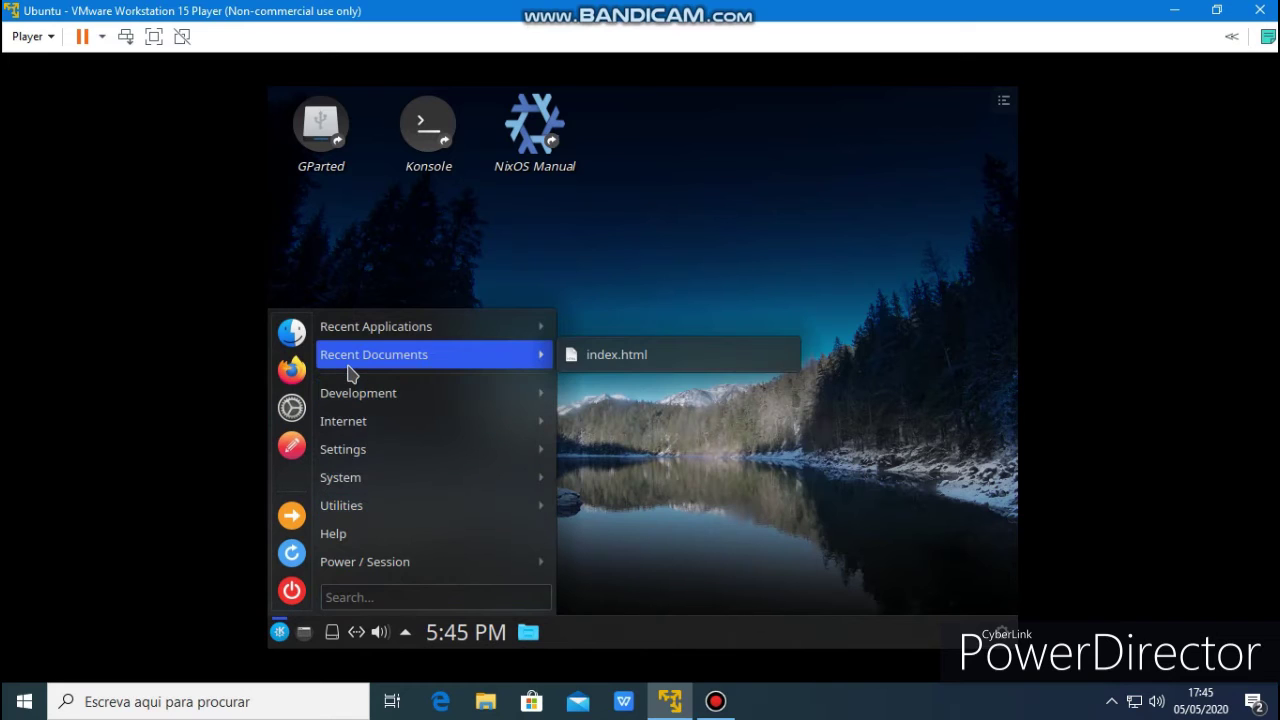
pyautogui.moveTo(390, 455)
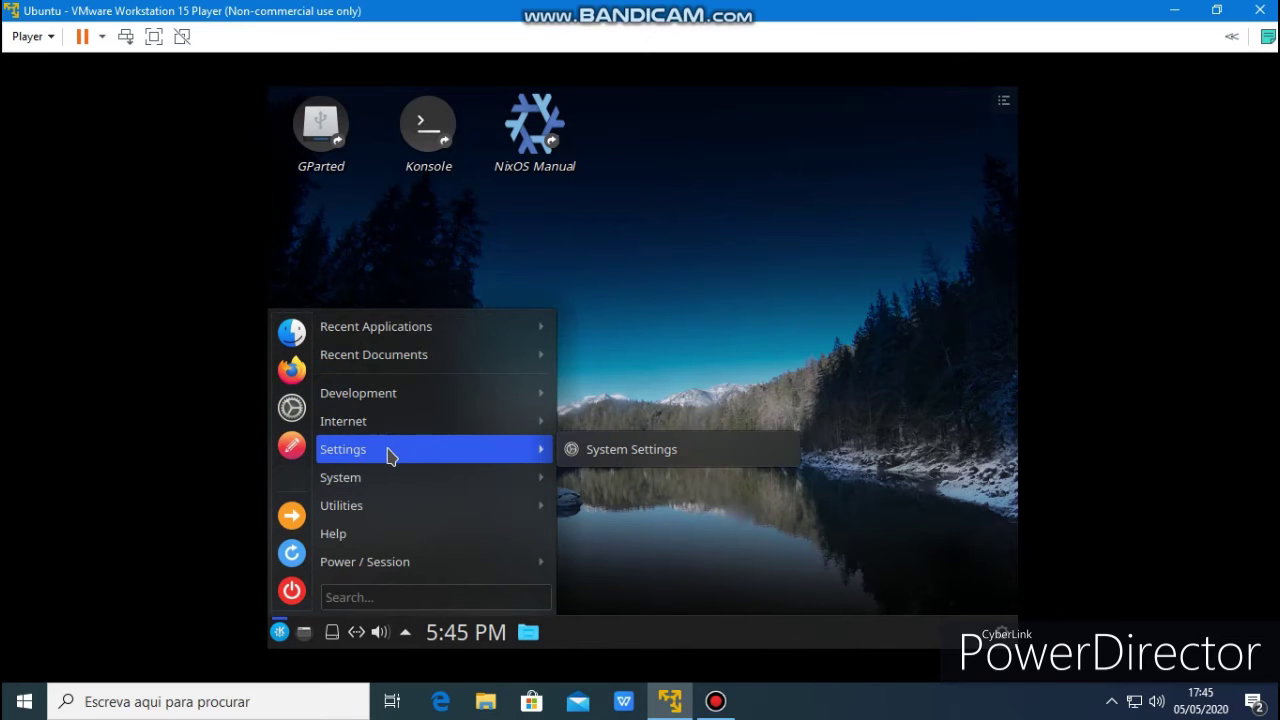
pyautogui.click(653, 449)
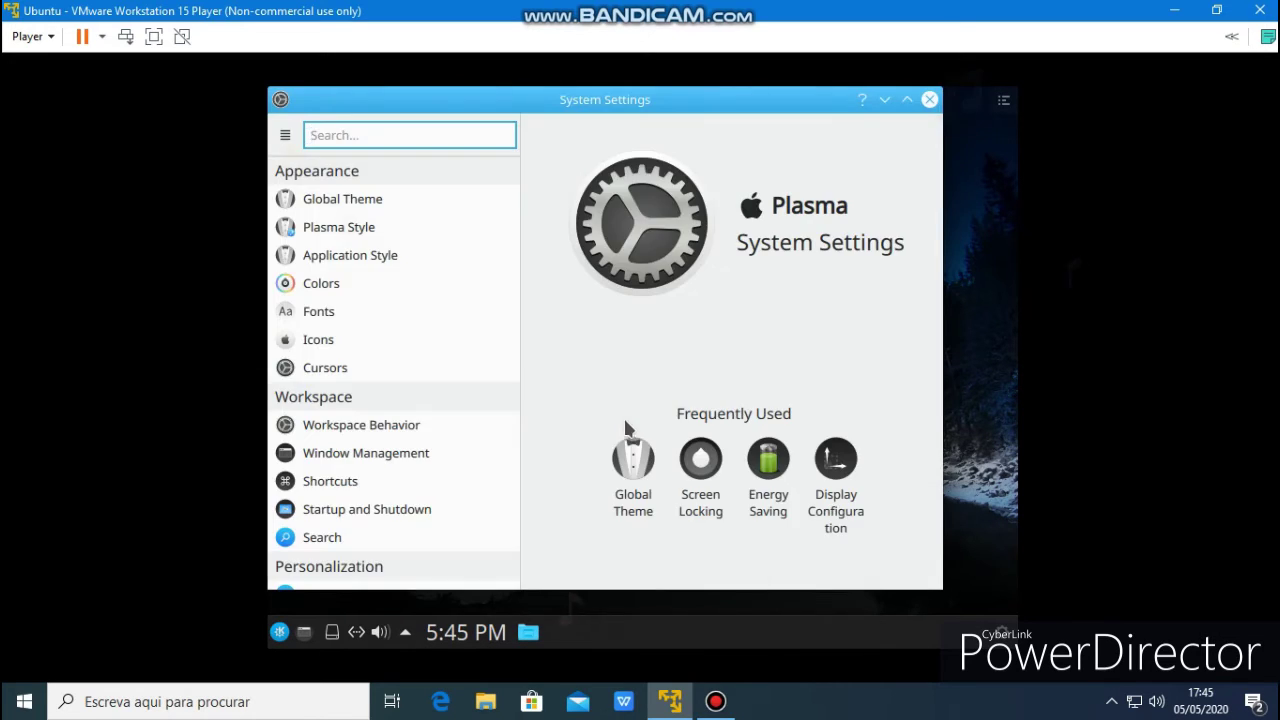
pyautogui.click(414, 203)
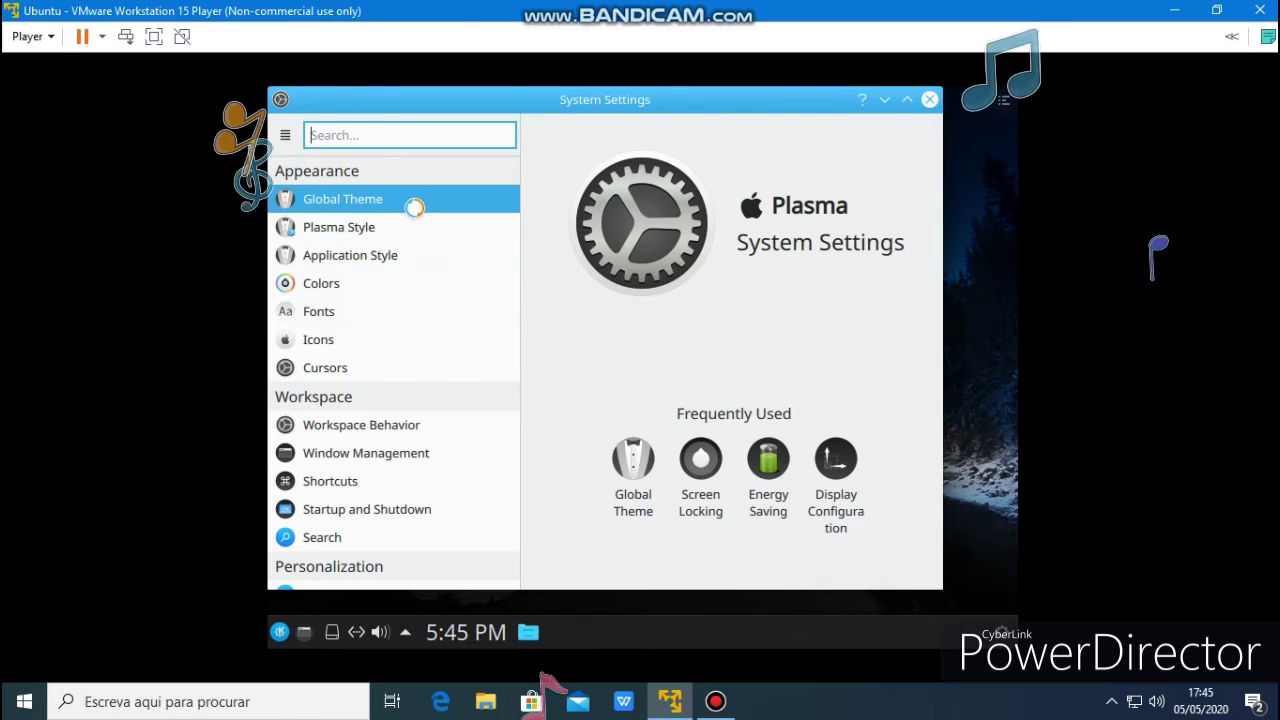
pyautogui.click(392, 255)
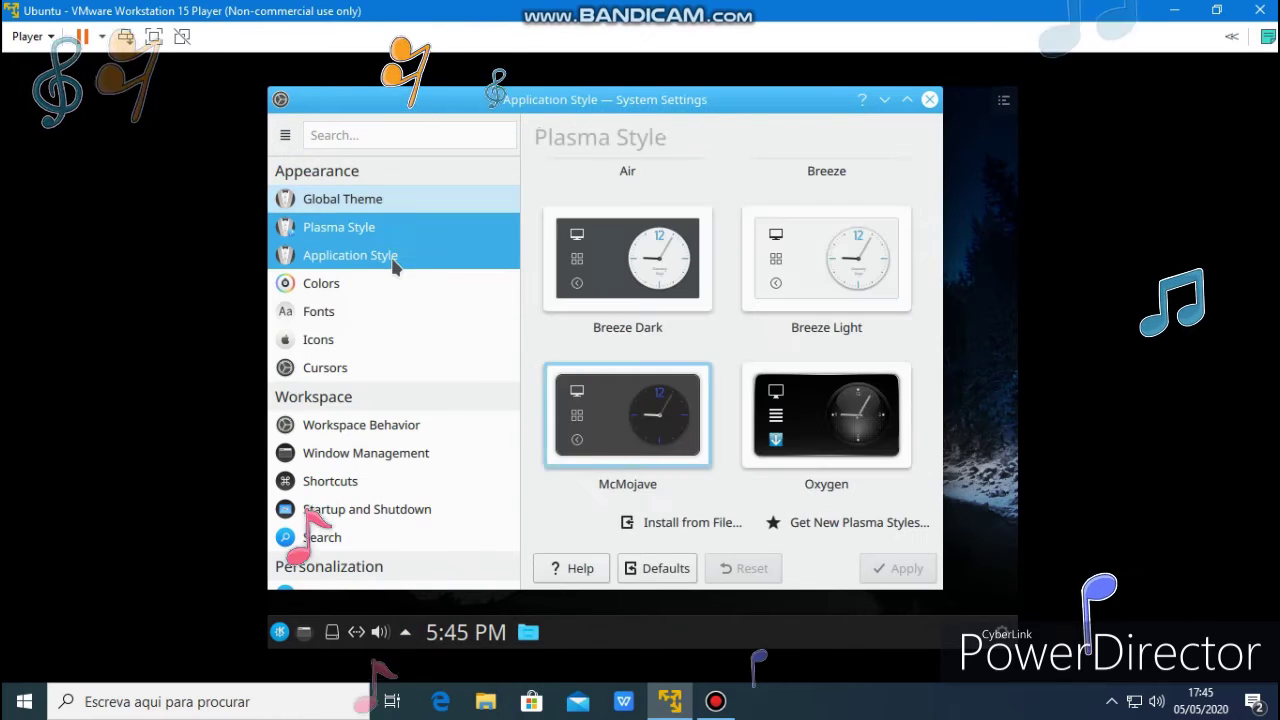
pyautogui.click(340, 199)
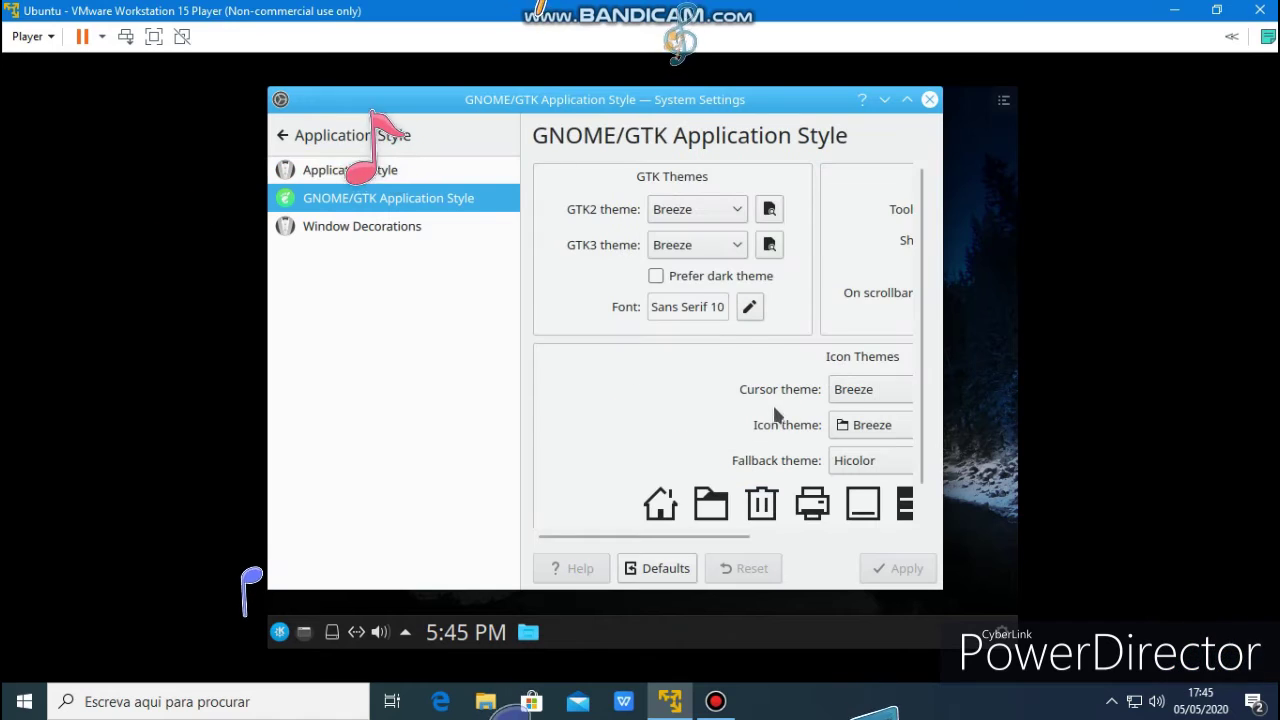
pyautogui.click(703, 245)
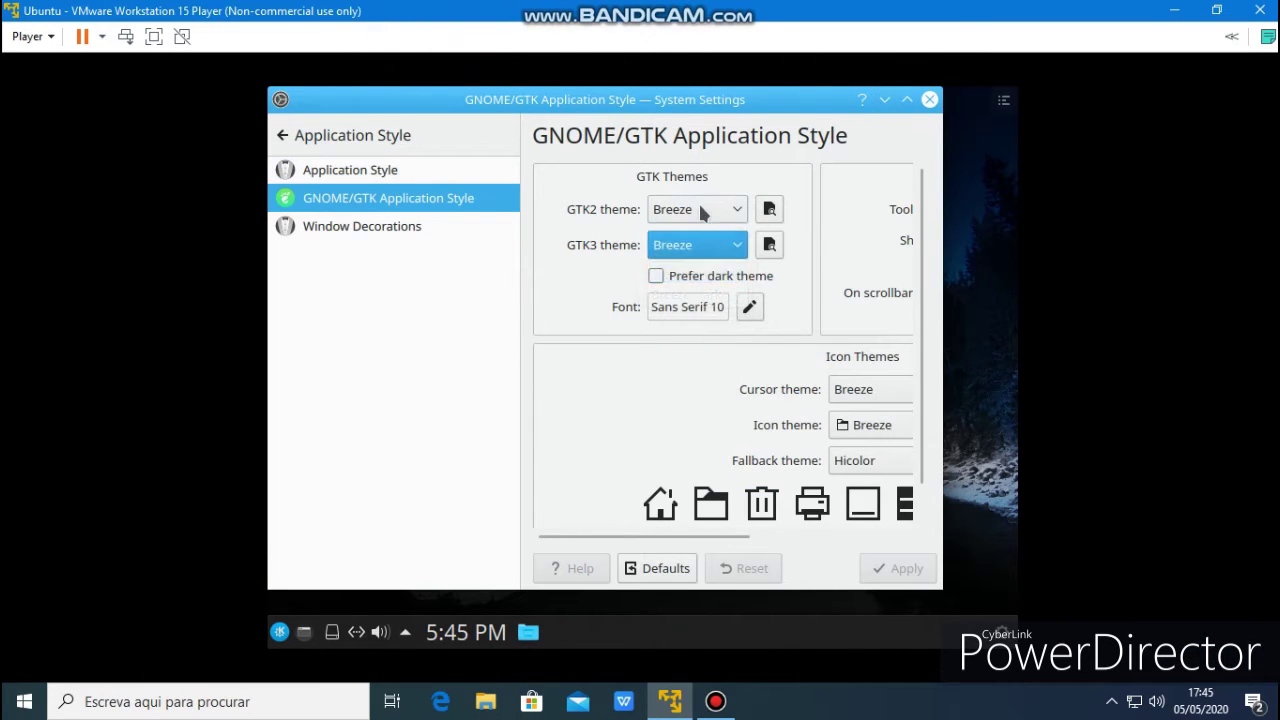
pyautogui.click(703, 212)
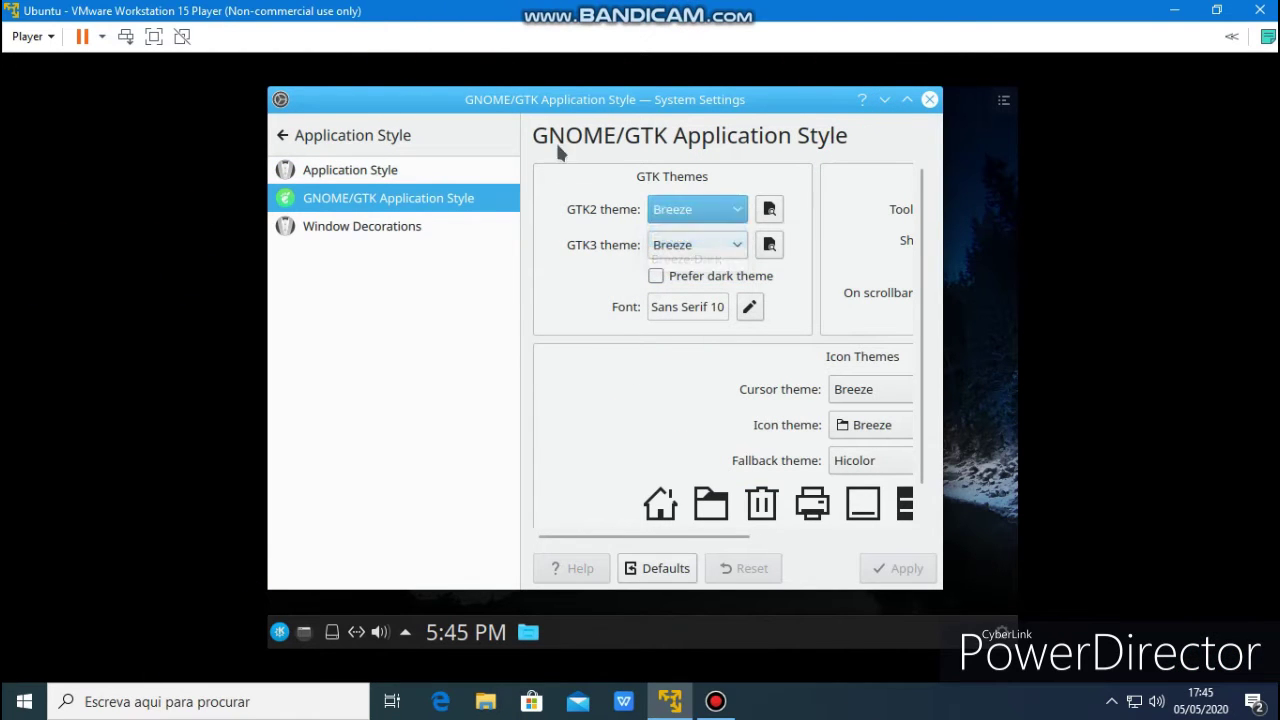
# Change the application style to Fusion and apply it
pyautogui.click(305, 171)
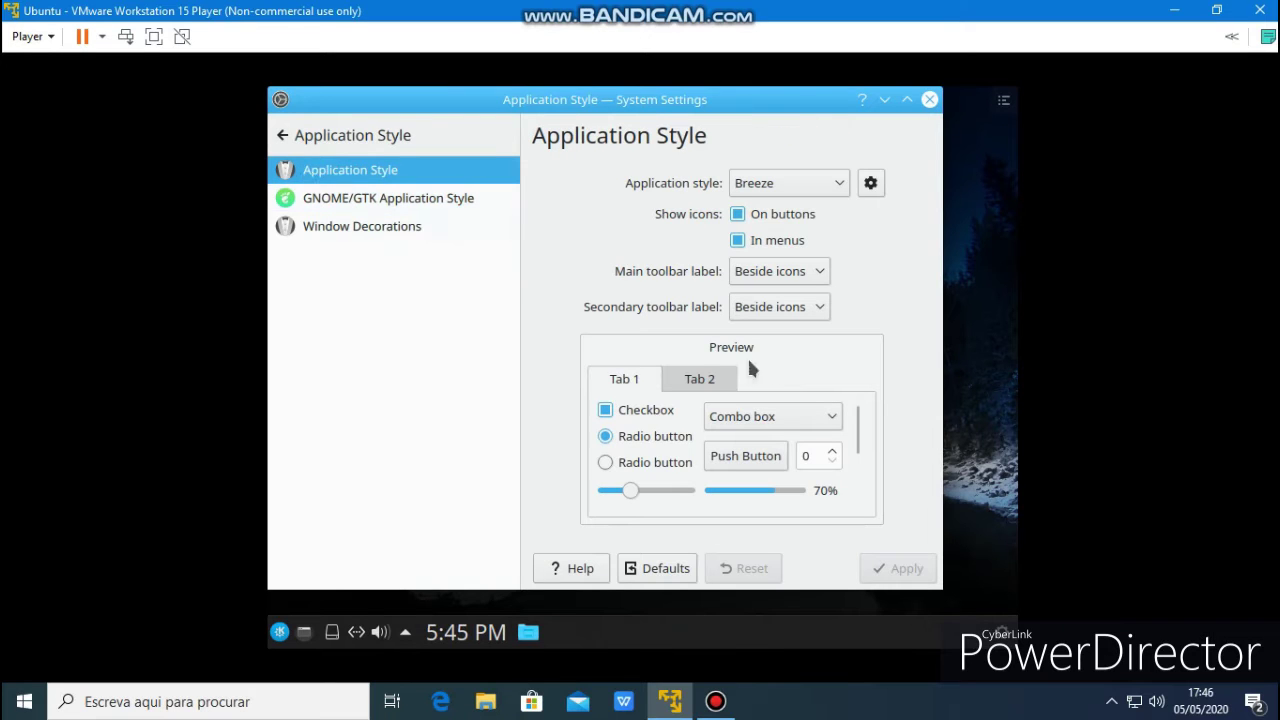
pyautogui.click(816, 185)
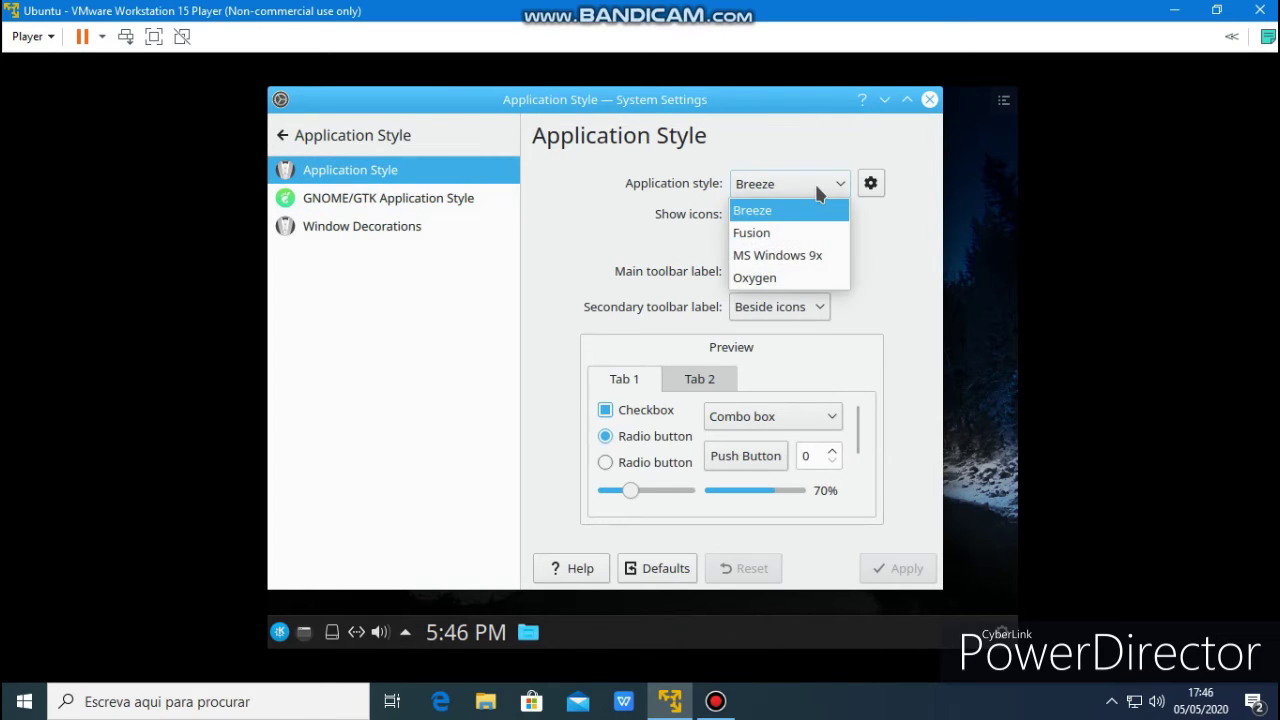
pyautogui.click(814, 234)
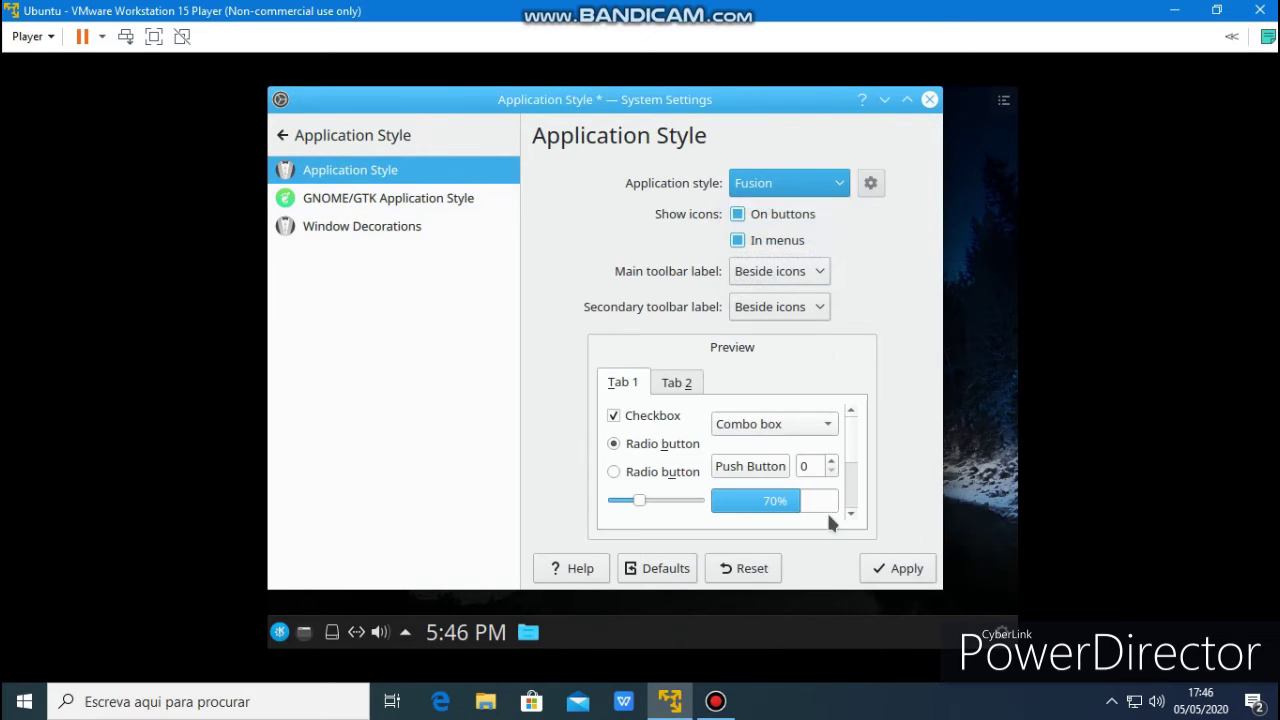
# Look over the installed window decorations and browse the downloadable ones, then return to the System Settings overview
pyautogui.click(313, 200)
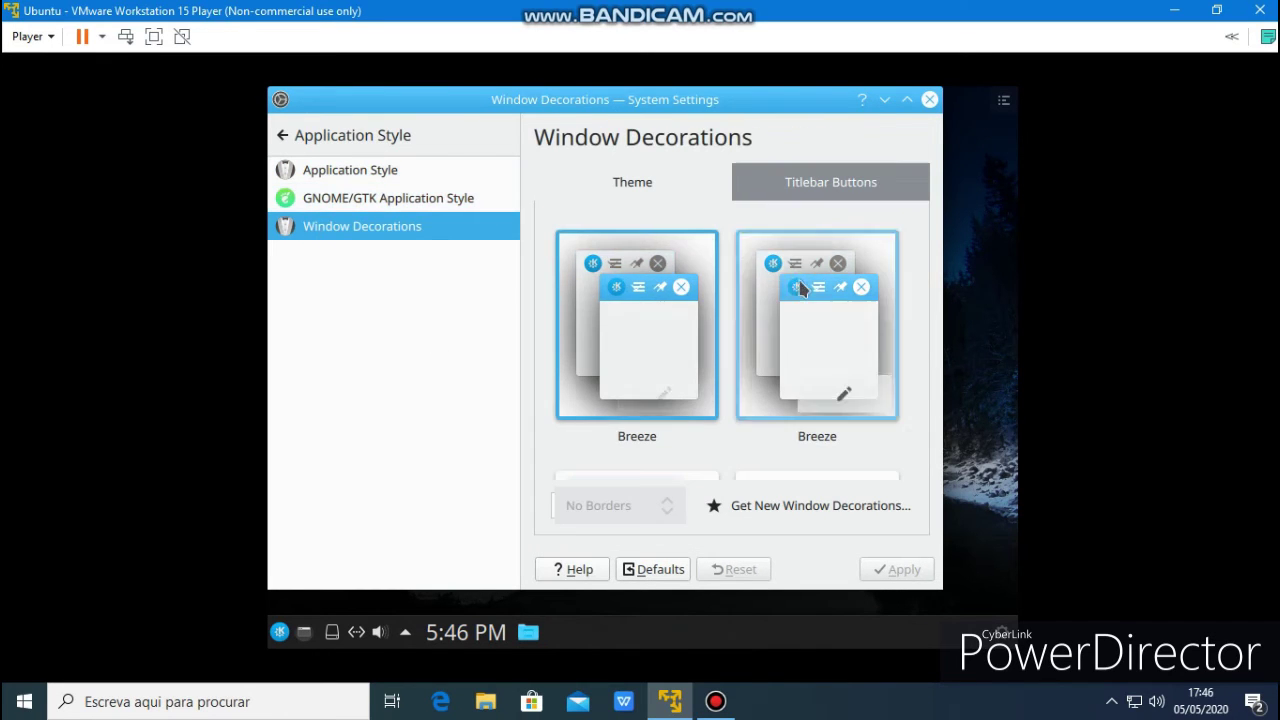
pyautogui.scroll(-3, 799, 291)
pyautogui.scroll(-3, 797, 284)
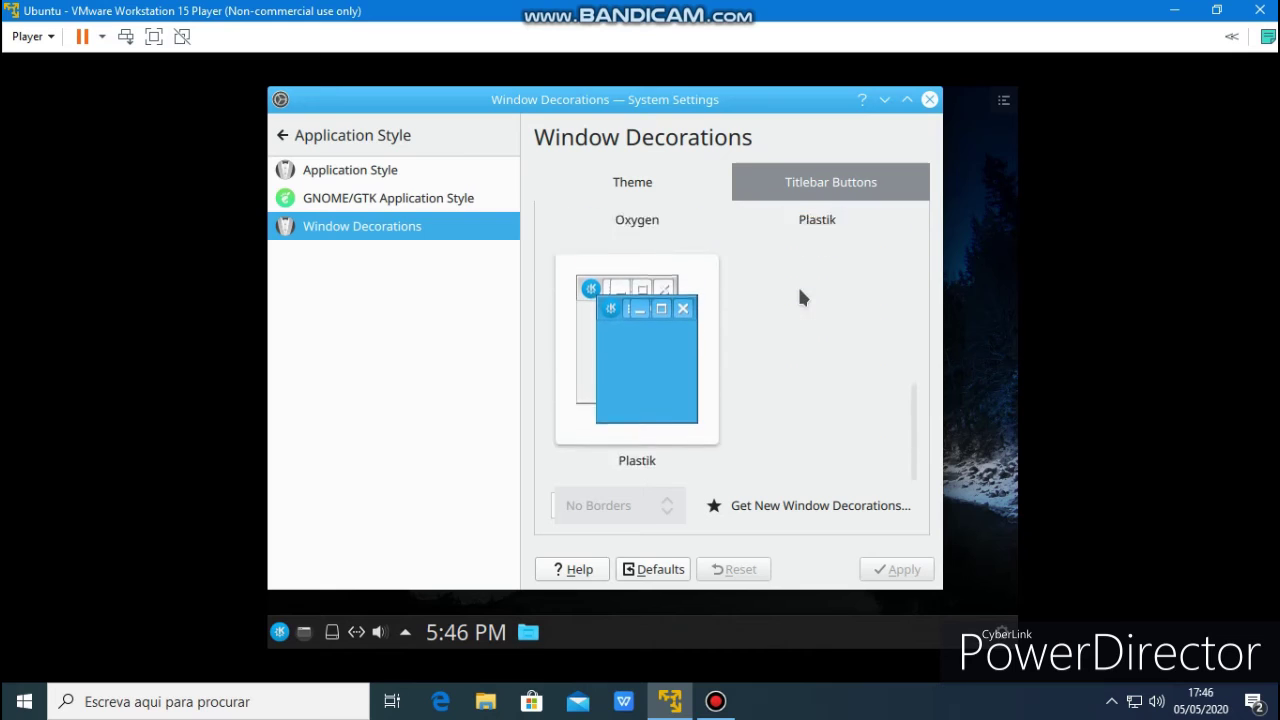
pyautogui.click(760, 507)
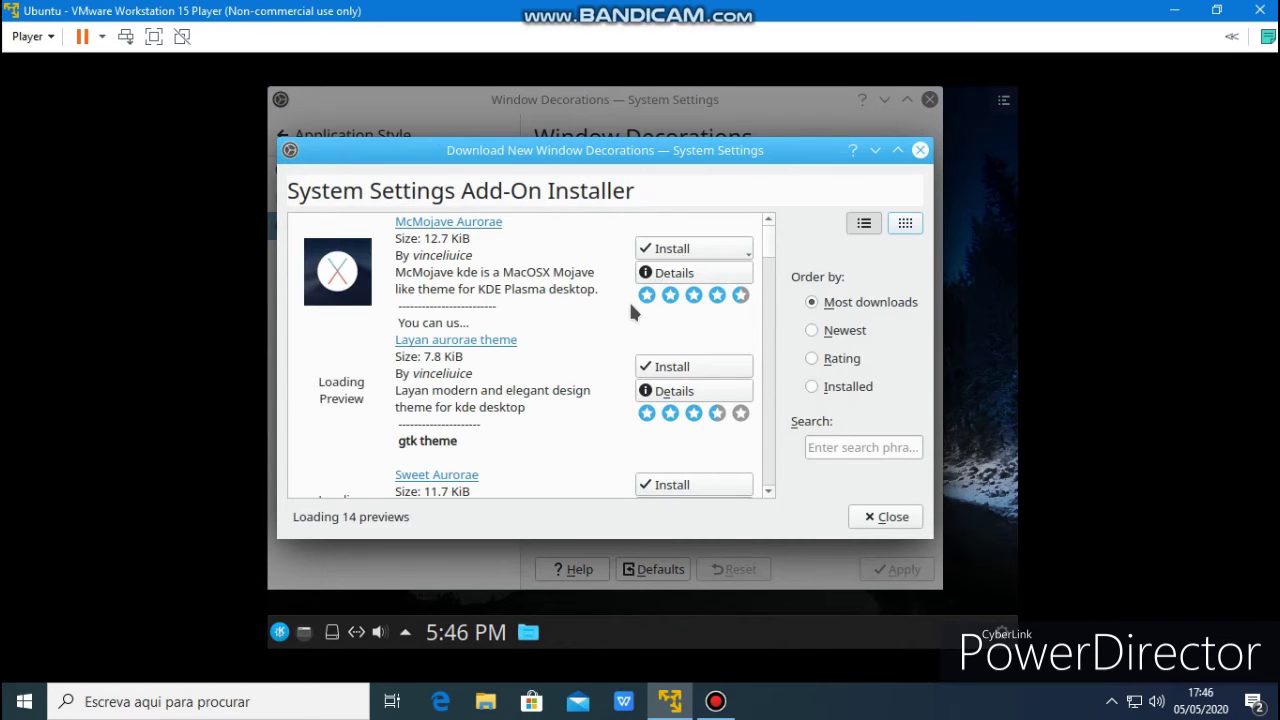
pyautogui.scroll(-4, 630, 312)
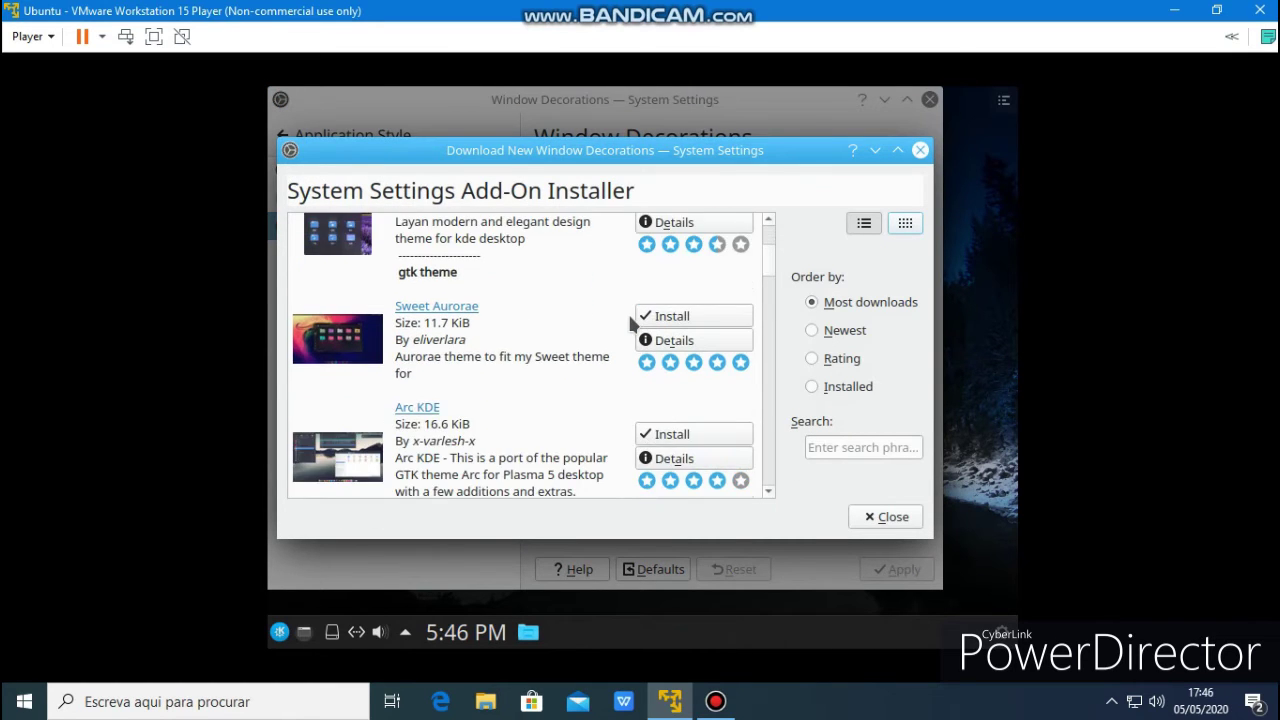
pyautogui.scroll(-5, 630, 323)
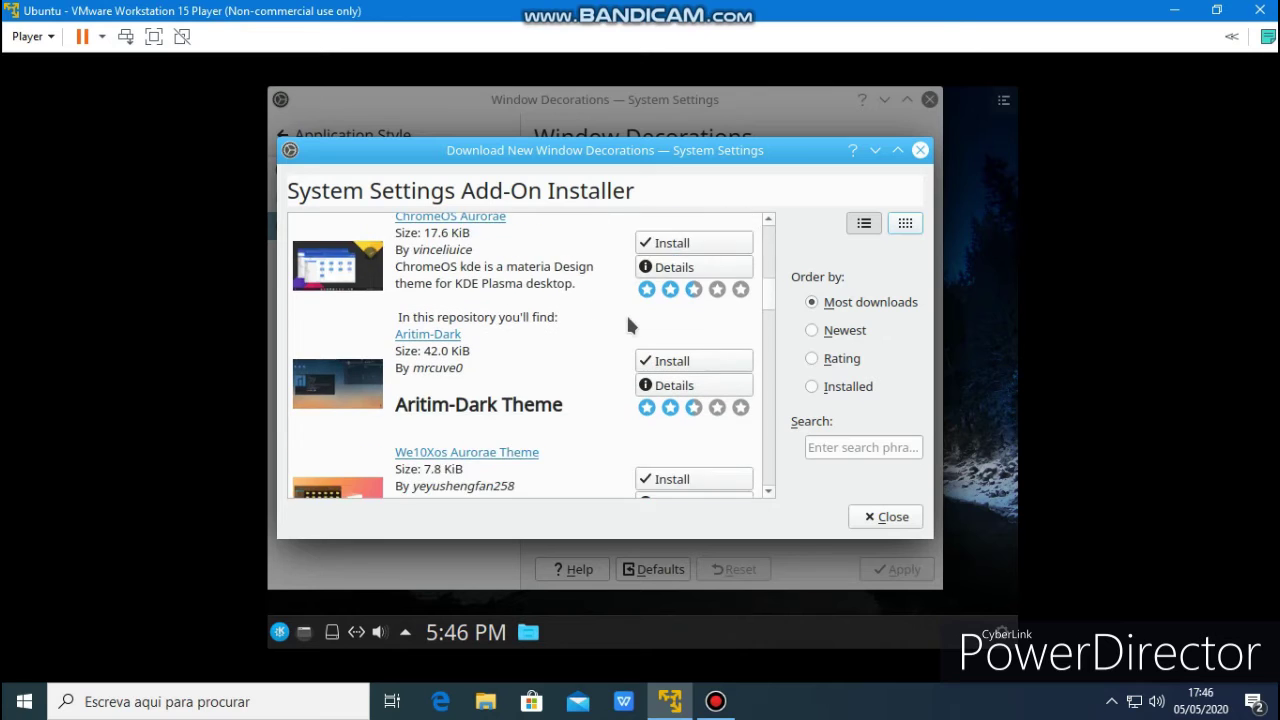
pyautogui.click(869, 520)
pyautogui.click(290, 135)
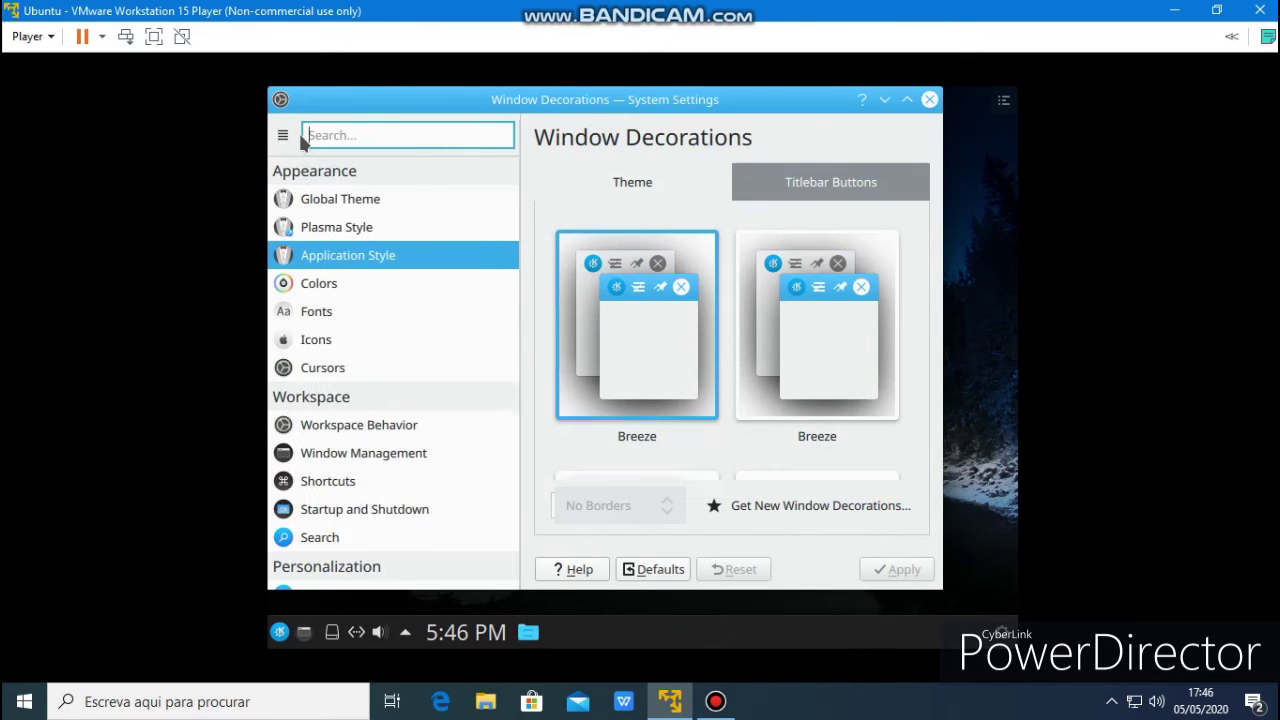
# Examine the Window Behavior settings and the Task Switcher's main and alternative settings under Window Management
pyautogui.click(381, 455)
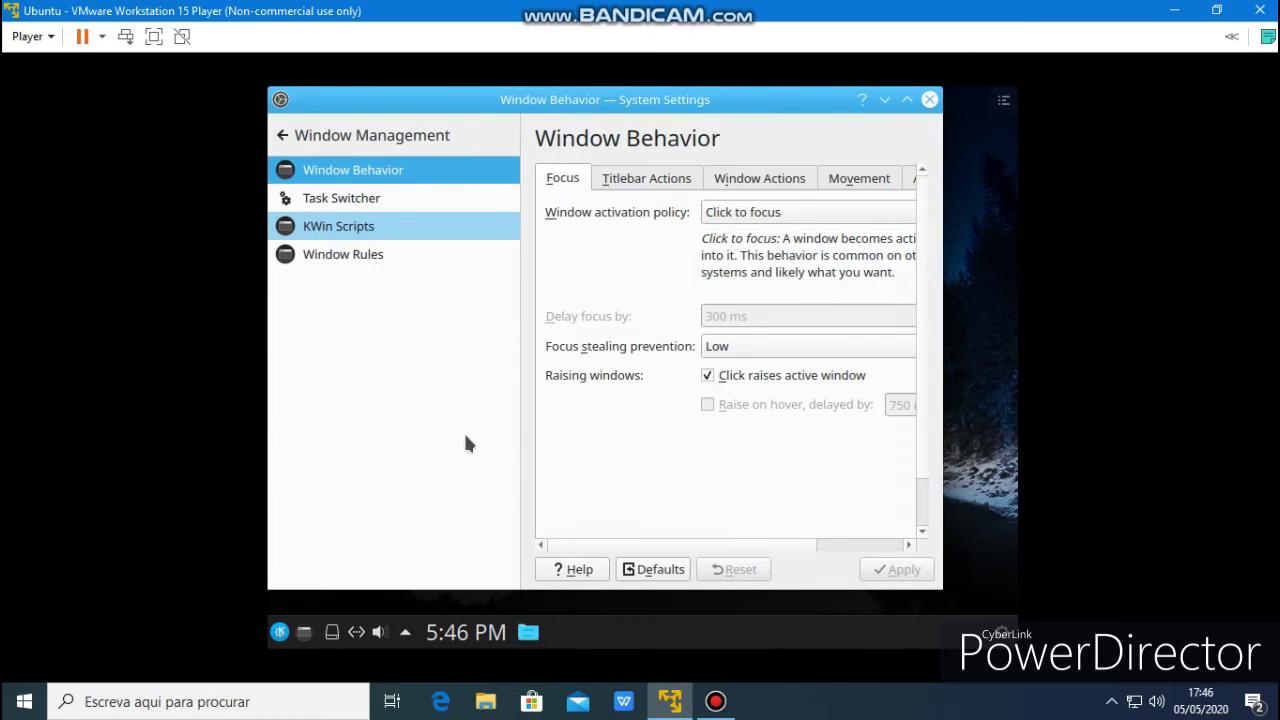
pyautogui.click(350, 194)
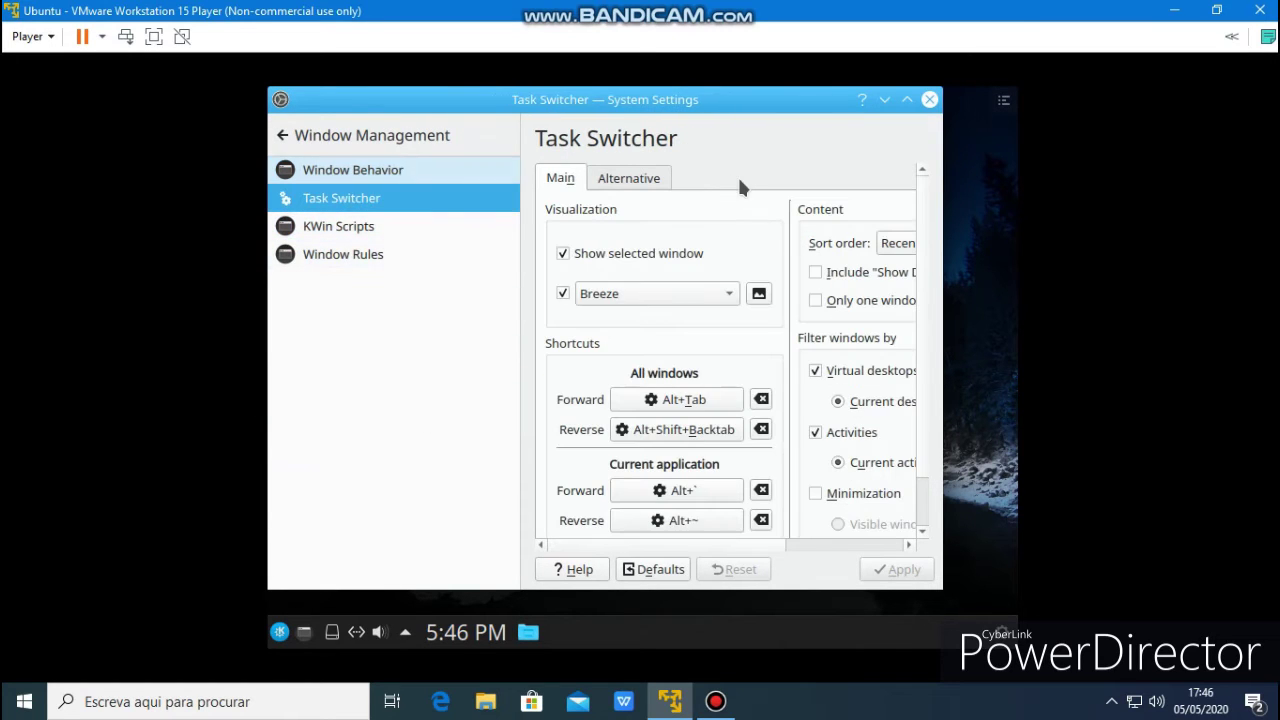
pyautogui.click(628, 178)
pyautogui.click(282, 135)
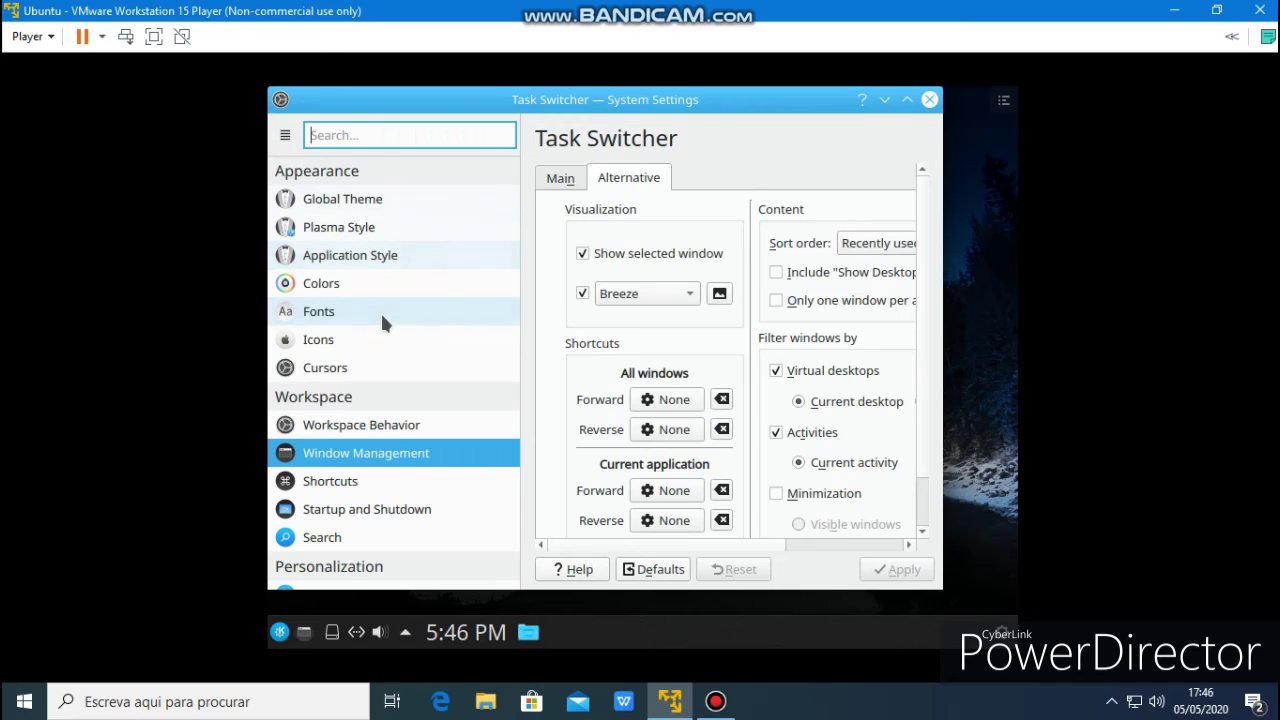
# Look through the System Settings categories, examining the available Plasma styles and the installed icon themes
pyautogui.scroll(-5, 368, 362)
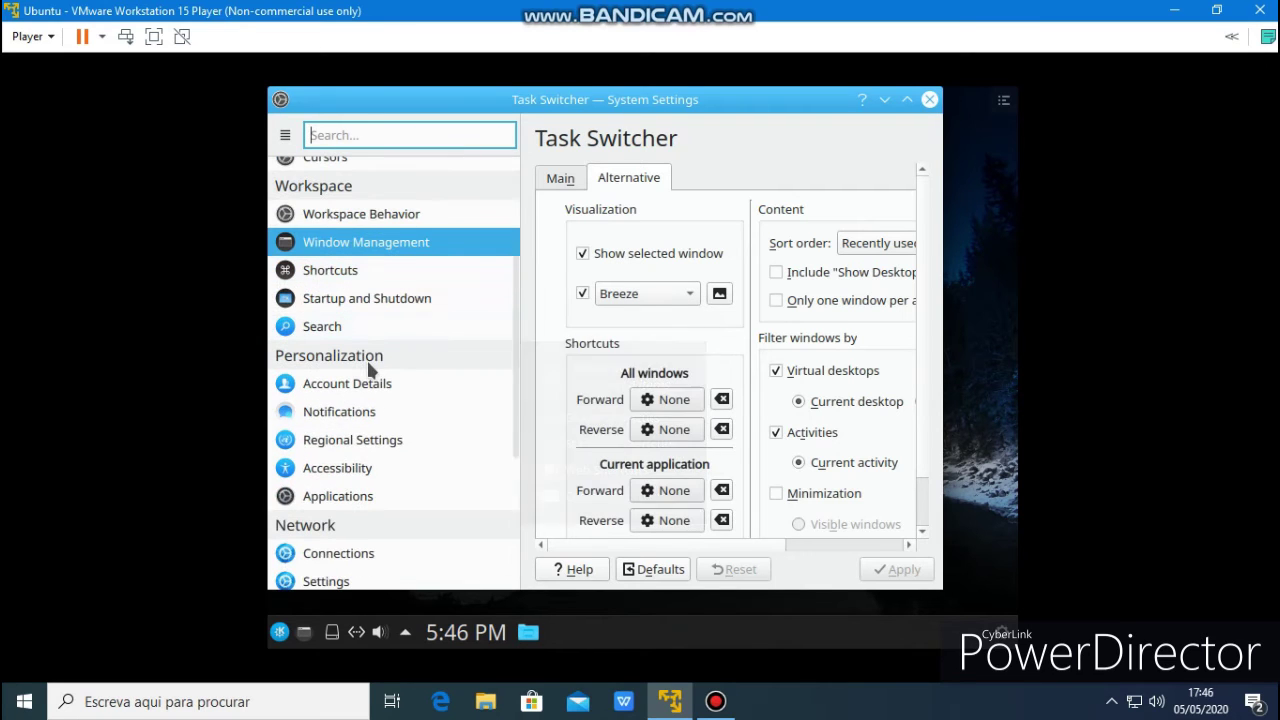
pyautogui.moveTo(418, 314)
pyautogui.scroll(3, 418, 310)
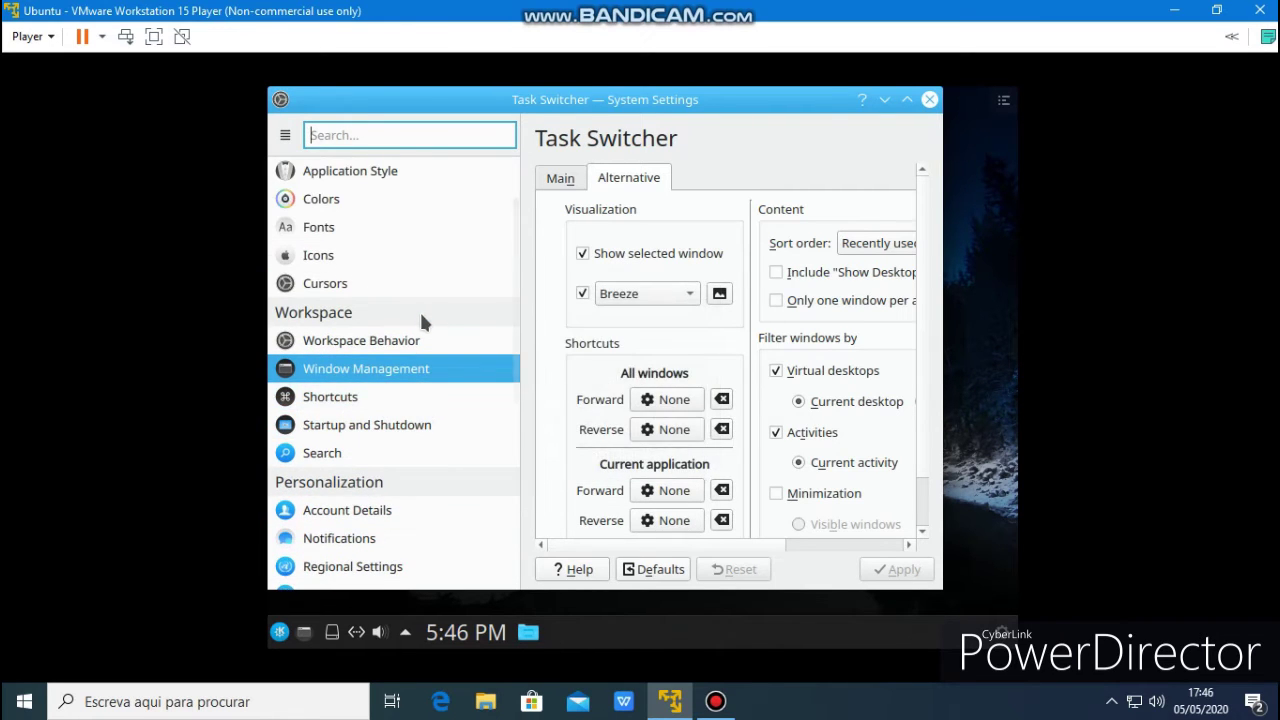
pyautogui.scroll(2, 343, 215)
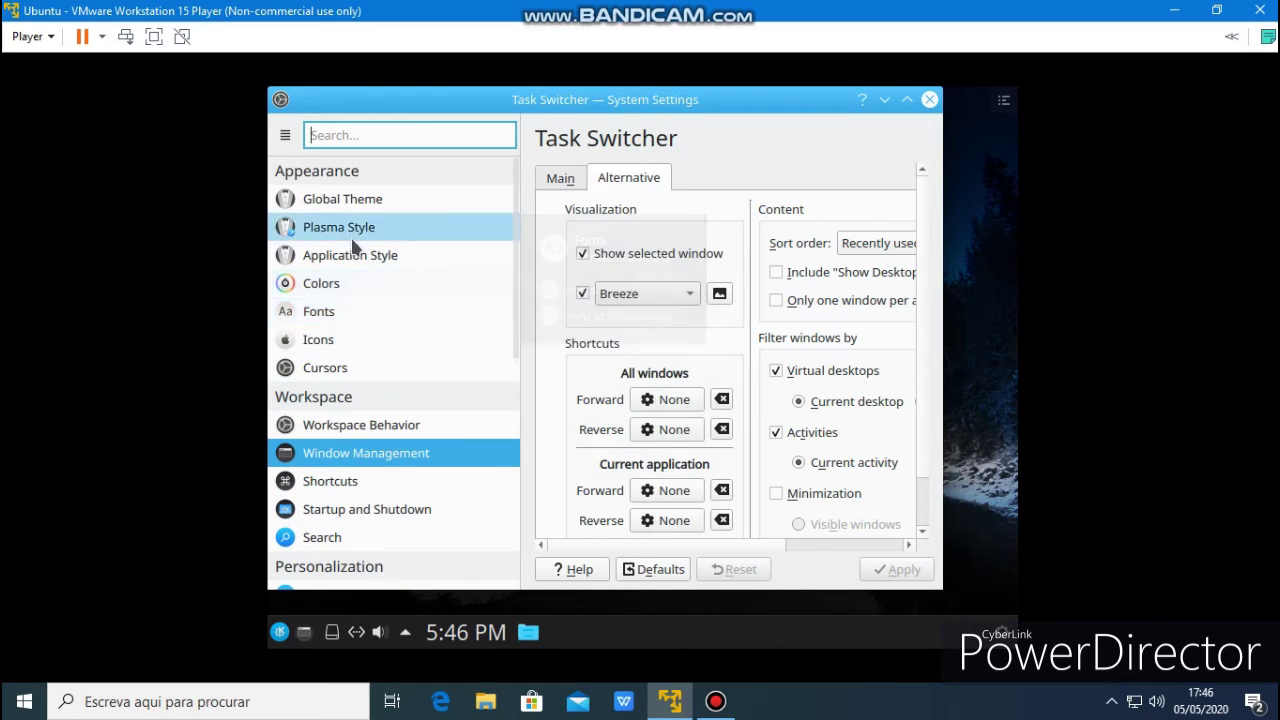
pyautogui.click(365, 227)
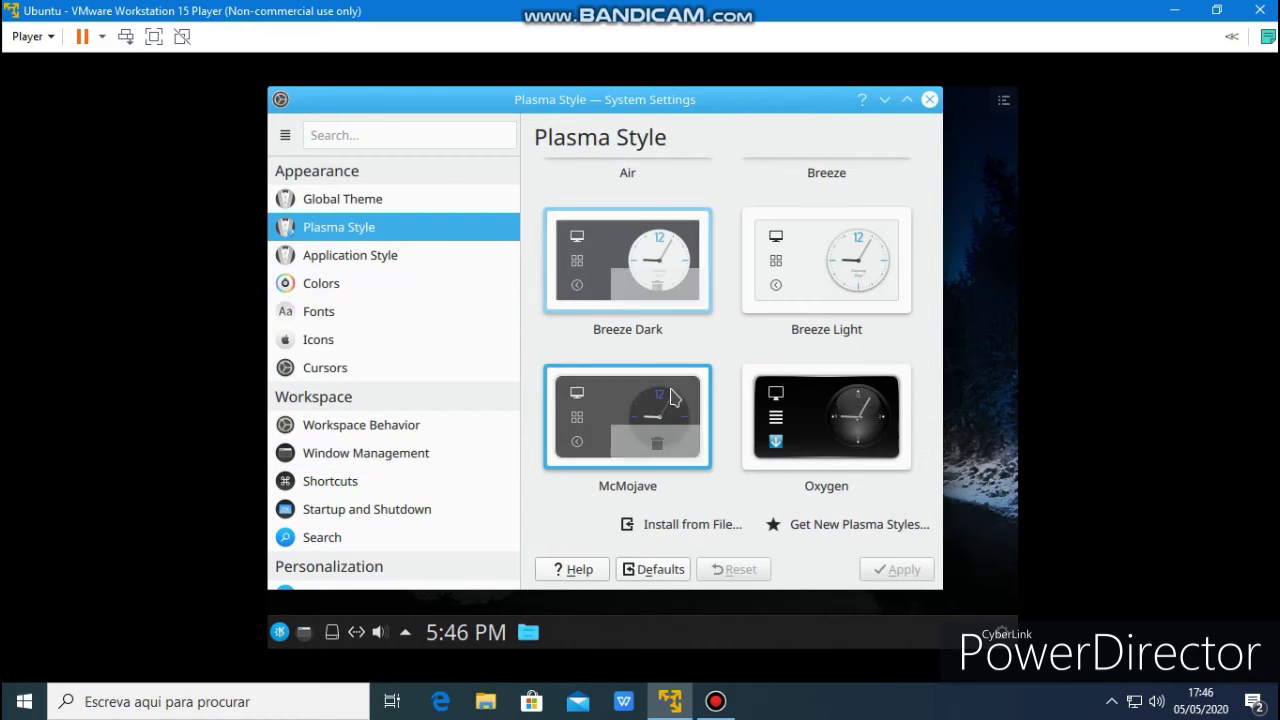
pyautogui.click(322, 345)
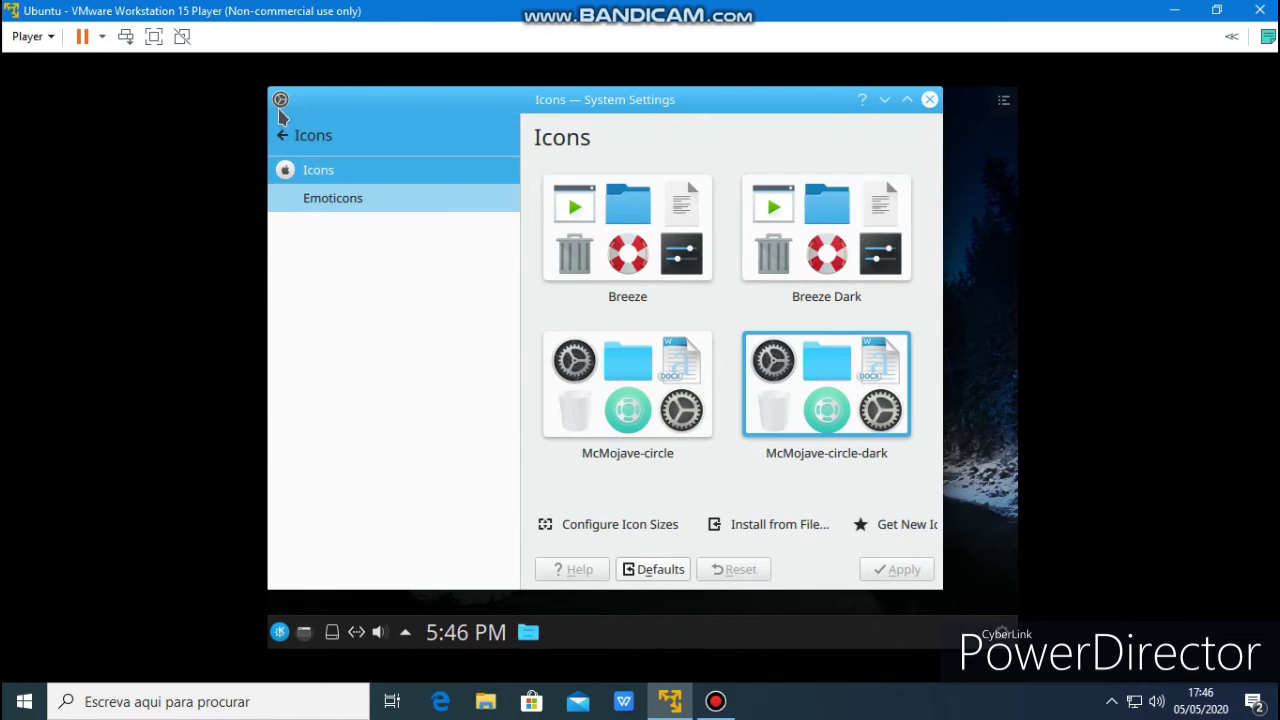
pyautogui.click(280, 99)
pyautogui.click(369, 376)
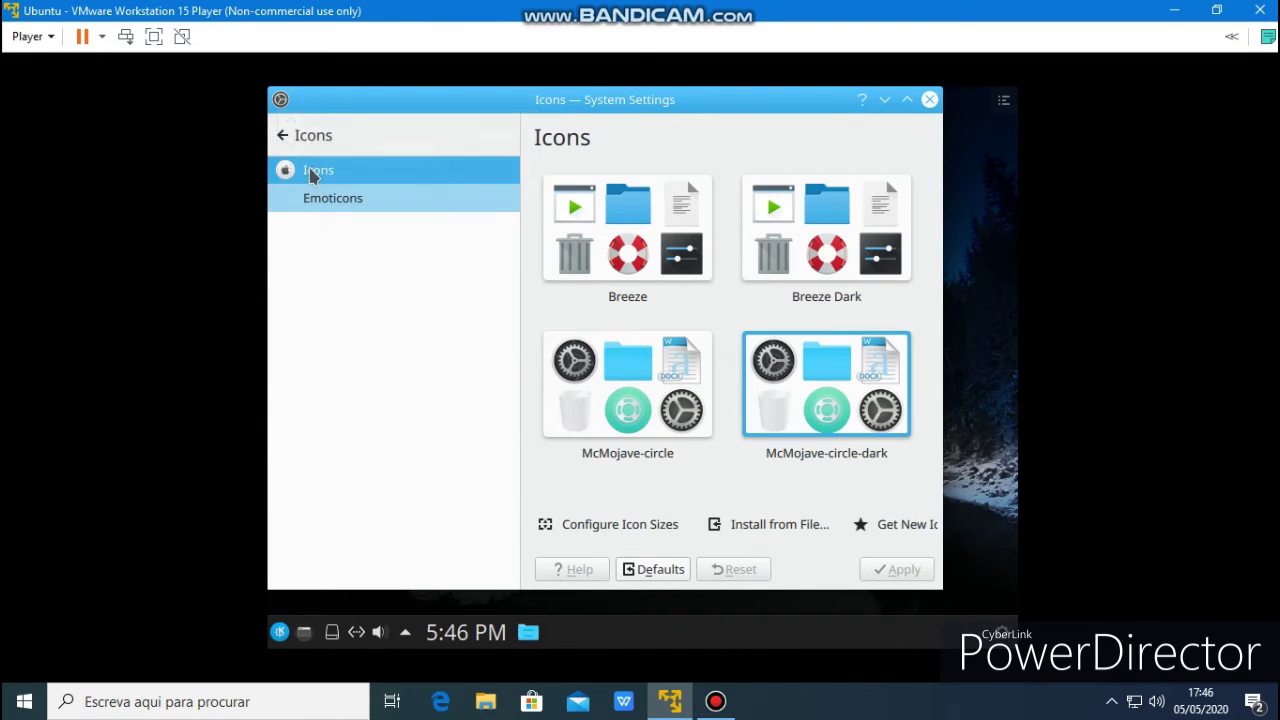
# Open the Workspace Behavior settings and look over the General Behavior, Desktop Effects and Screen Edges pages
pyautogui.click(286, 134)
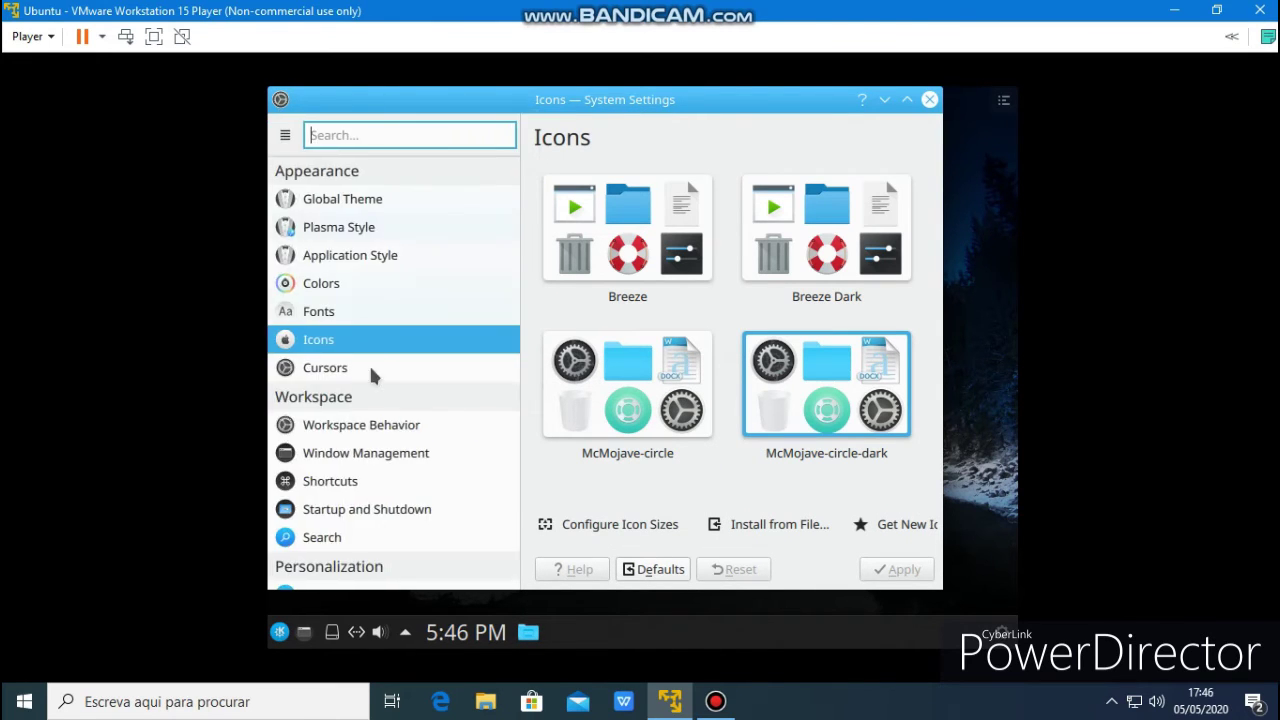
pyautogui.click(395, 430)
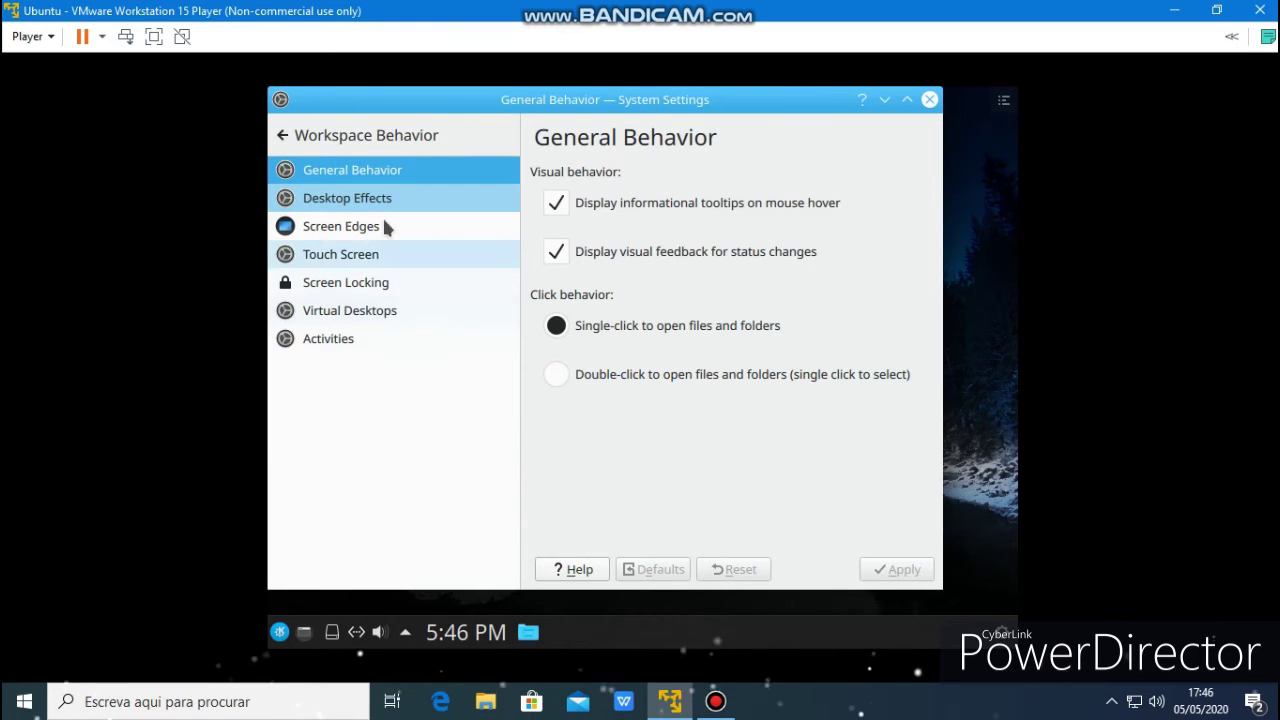
pyautogui.click(380, 198)
pyautogui.click(380, 227)
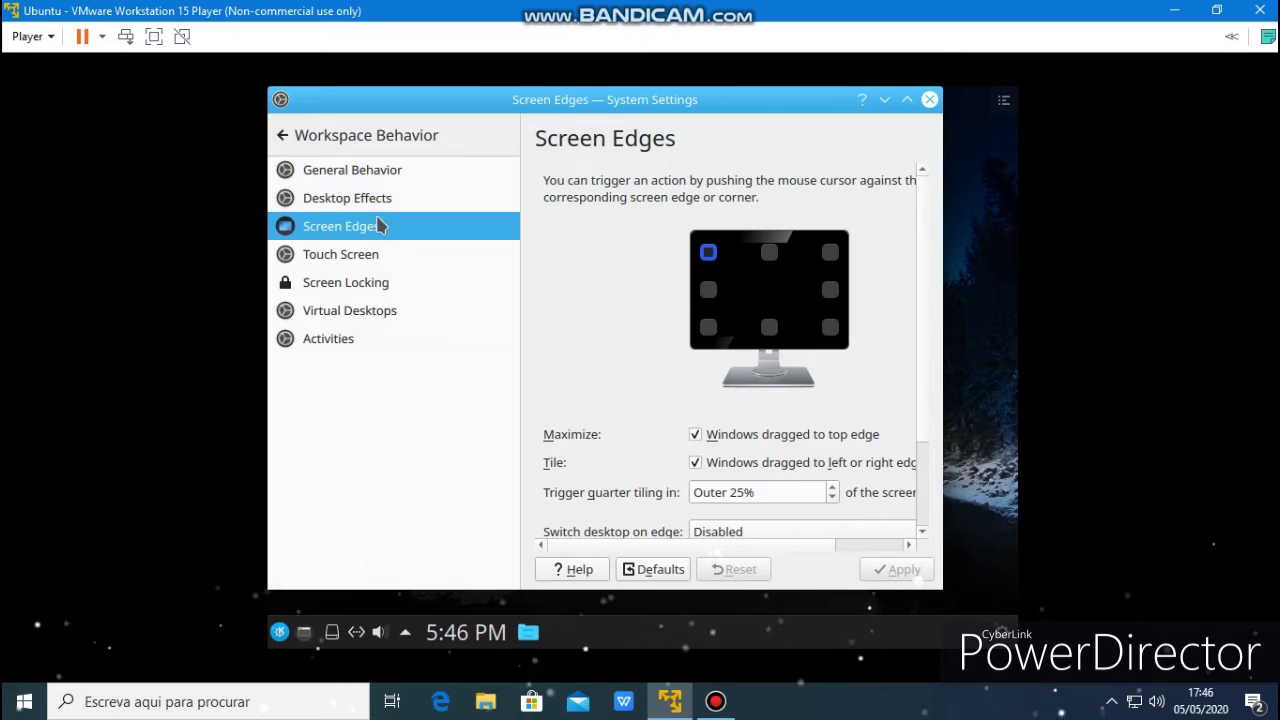
# Enable the Invert, Mouse Click Animation and Snap Helper accessibility effects in the Desktop Effects settings
pyautogui.click(376, 200)
pyautogui.click(574, 272)
pyautogui.click(565, 349)
pyautogui.click(569, 403)
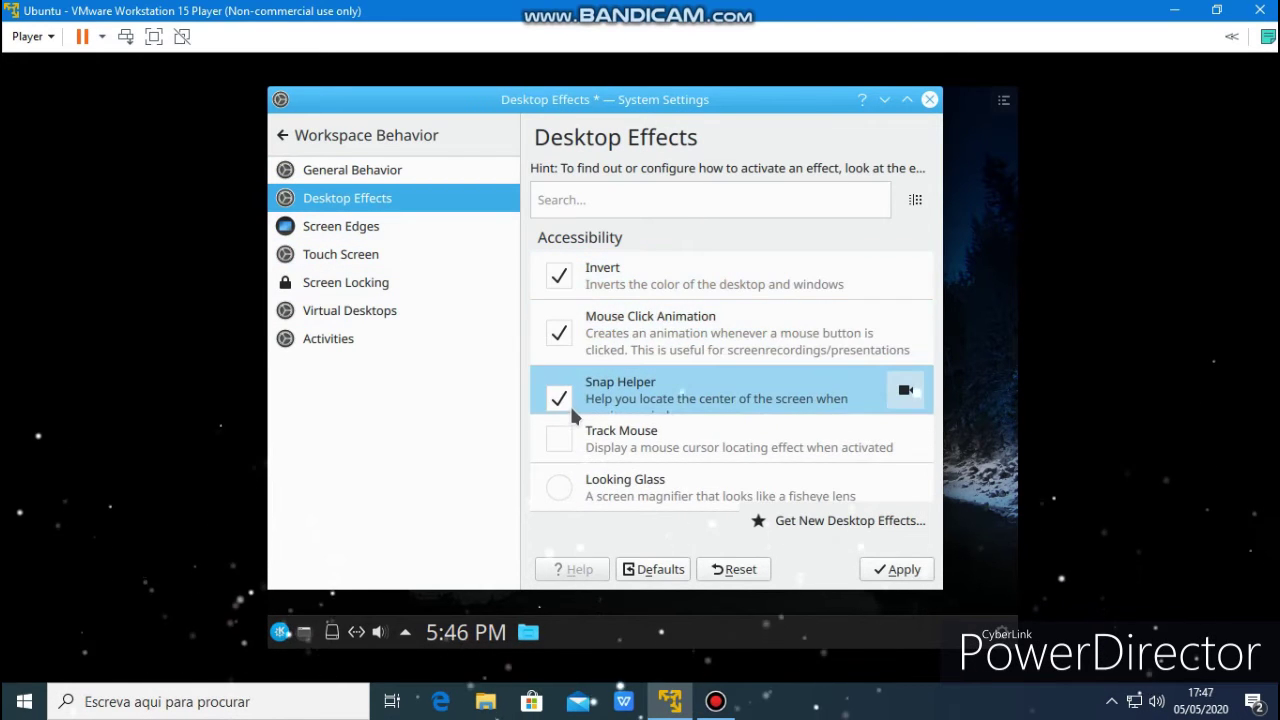
# Enable Track Mouse and select Magnifier among the accessibility desktop effects
pyautogui.scroll(-2, 574, 410)
pyautogui.scroll(-1, 570, 400)
pyautogui.scroll(2, 557, 337)
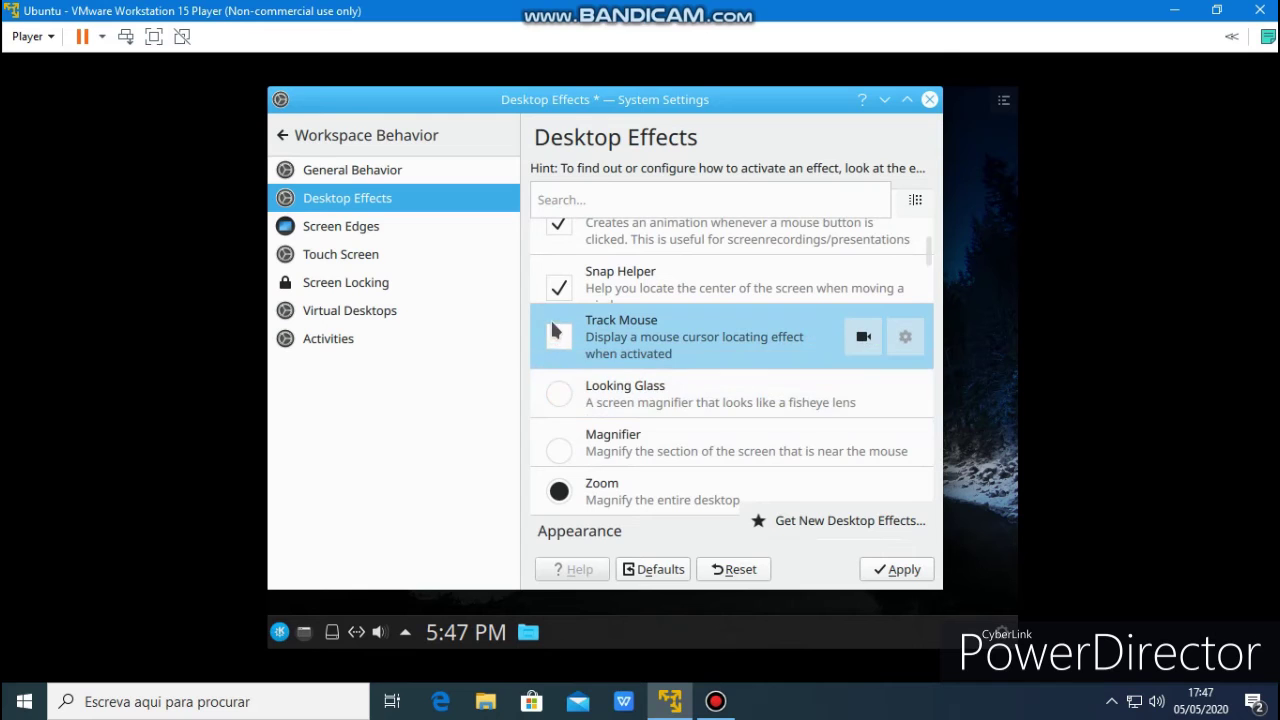
pyautogui.click(560, 381)
pyautogui.click(567, 443)
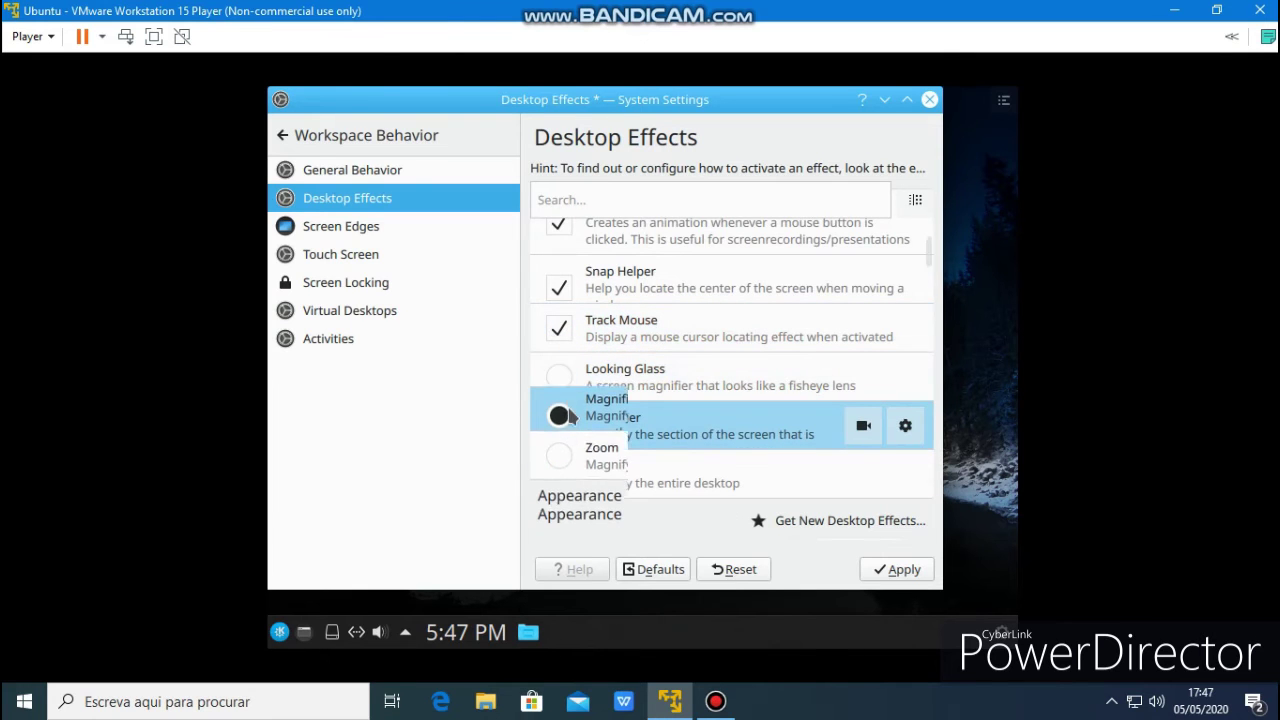
# Enable the Mouse Mark, Thumbnail Aside and Touch Points effects in the Appearance group of the desktop effects
pyautogui.scroll(-2, 574, 406)
pyautogui.scroll(-4, 574, 406)
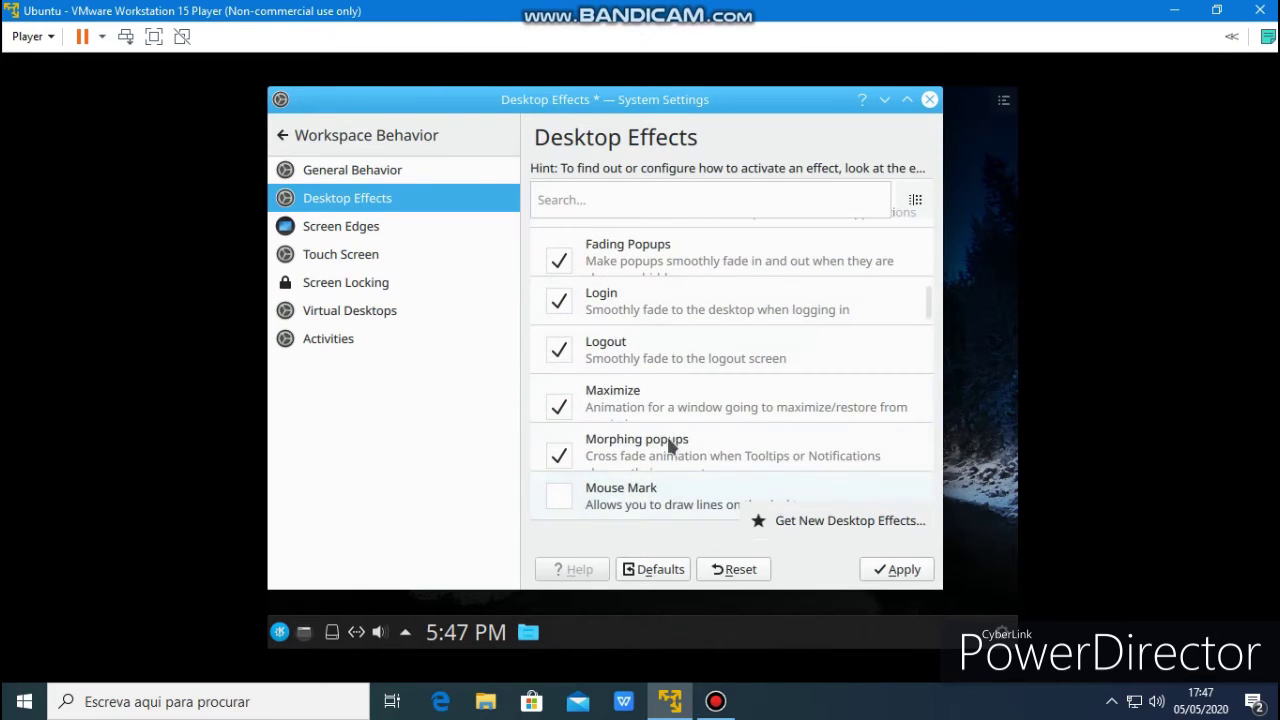
pyautogui.scroll(-2, 660, 440)
pyautogui.scroll(-2, 651, 433)
pyautogui.click(562, 284)
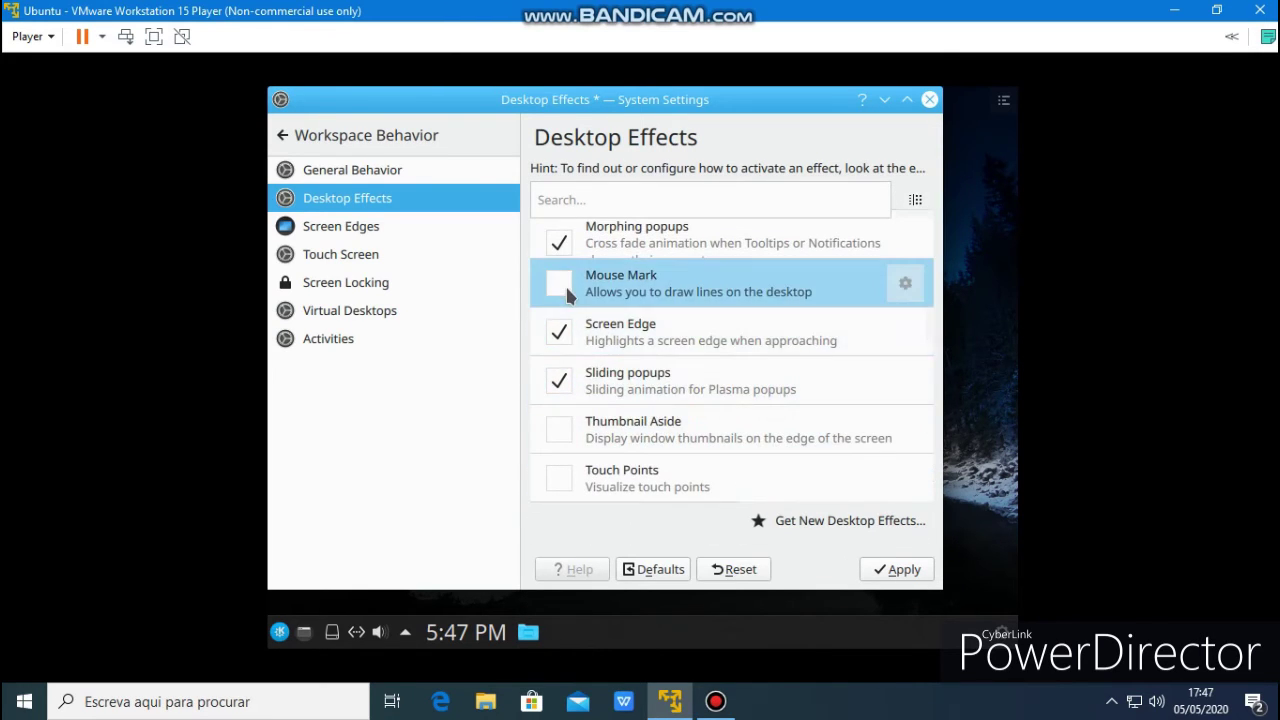
pyautogui.click(562, 436)
pyautogui.scroll(-6, 730, 348)
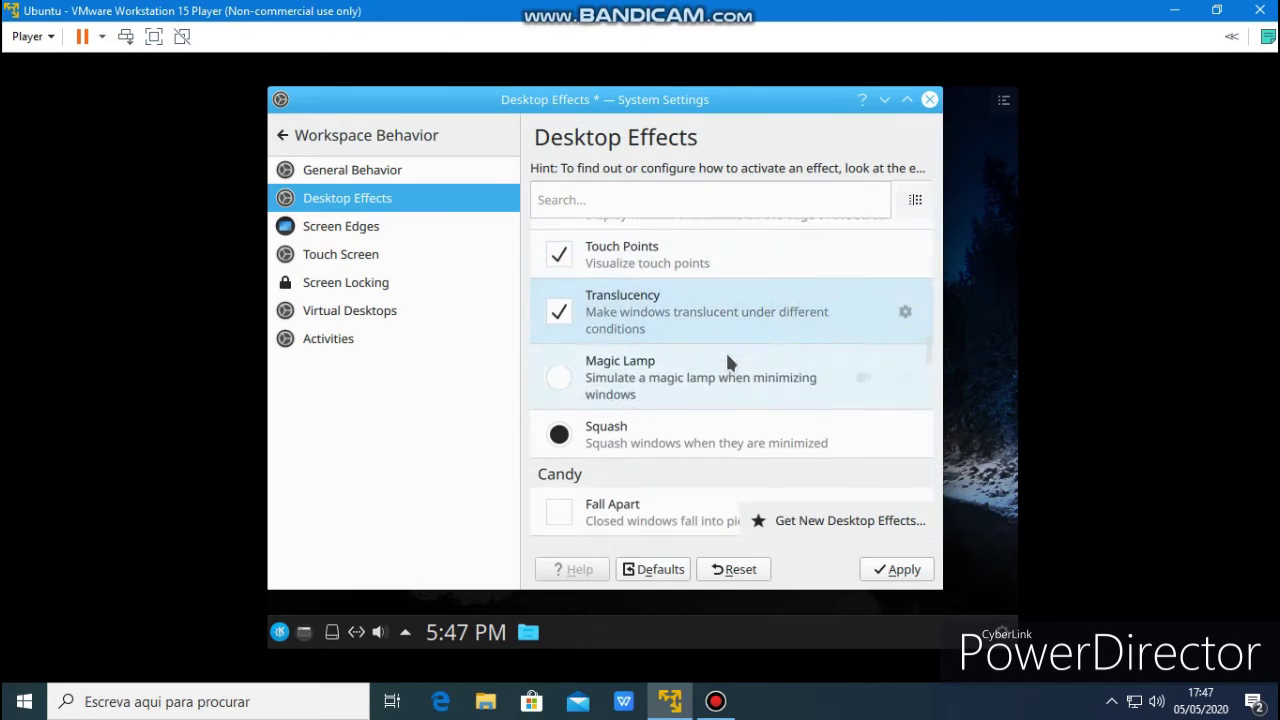
# Enable Wobbly Windows and apply the desktop effects, trying them by moving the System Settings window before closing it
pyautogui.click(560, 400)
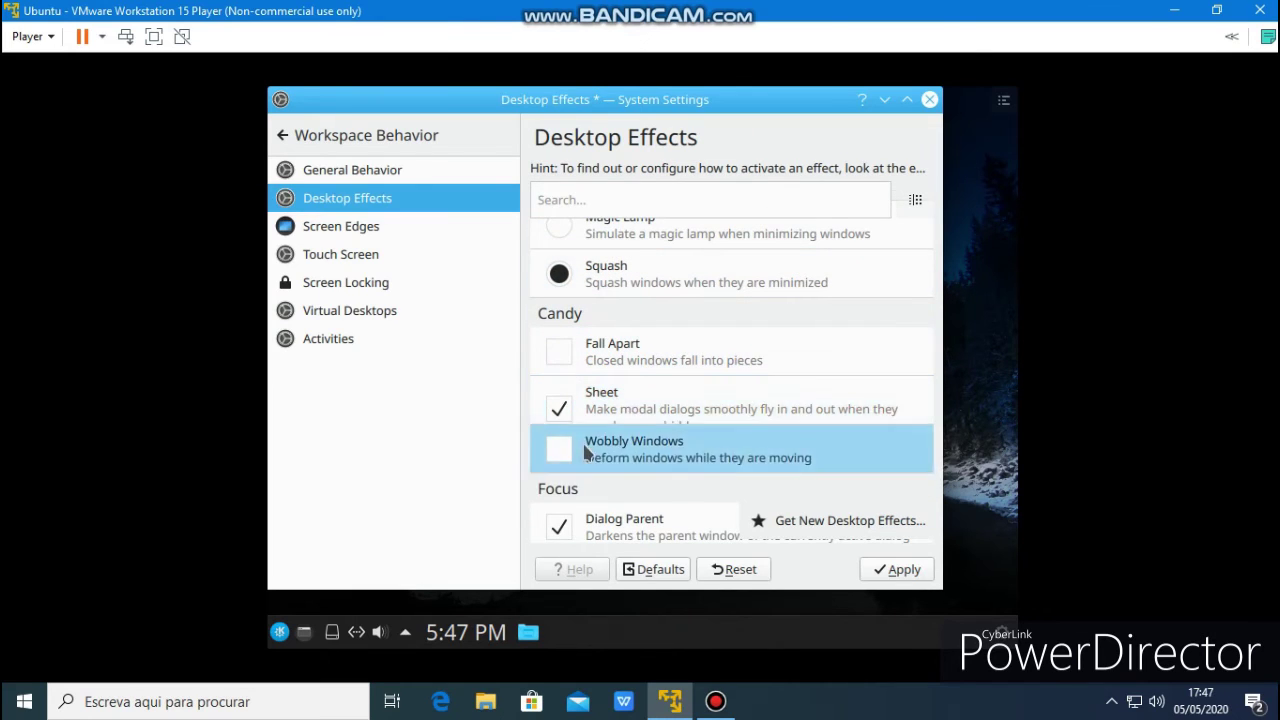
pyautogui.click(648, 470)
pyautogui.click(894, 570)
pyautogui.moveTo(510, 120); pyautogui.dragTo(505, 200)
pyautogui.click(899, 199)
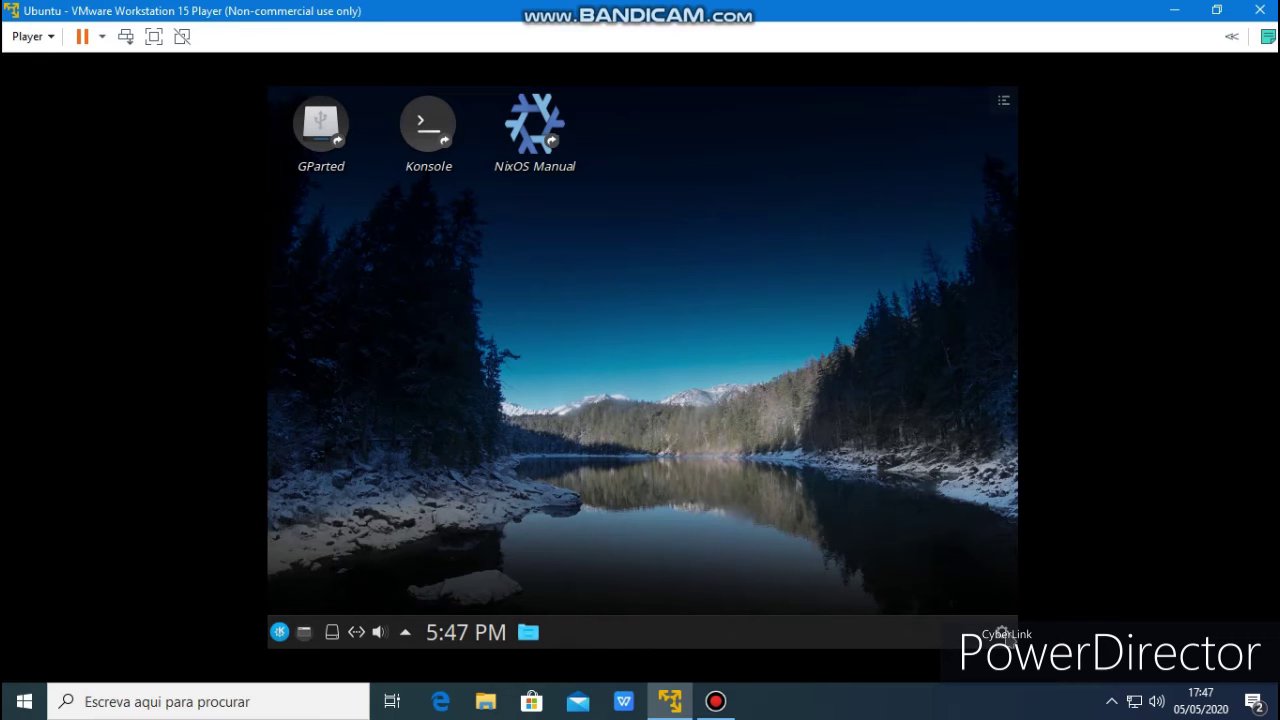
# Finish customizing the desktop layout using the desktop's own options
pyautogui.click(1002, 632)
pyautogui.press('Escape')
pyautogui.click(278, 633)
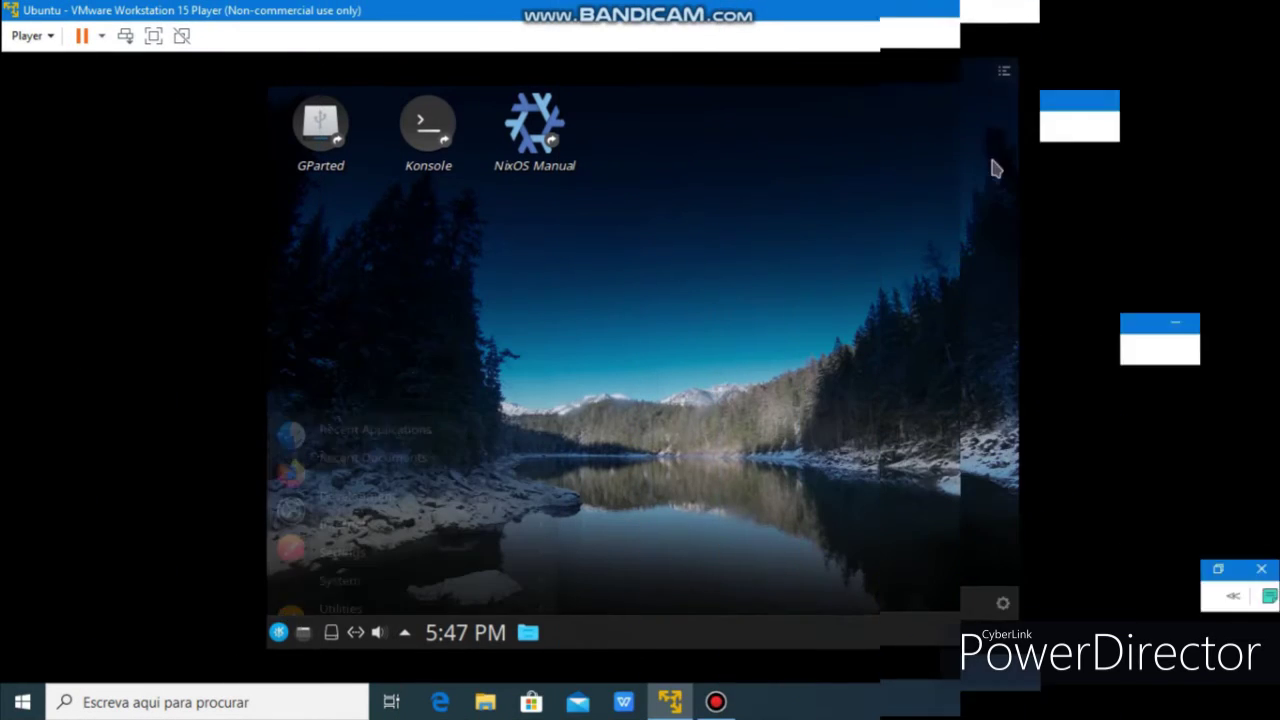
pyautogui.click(1003, 101)
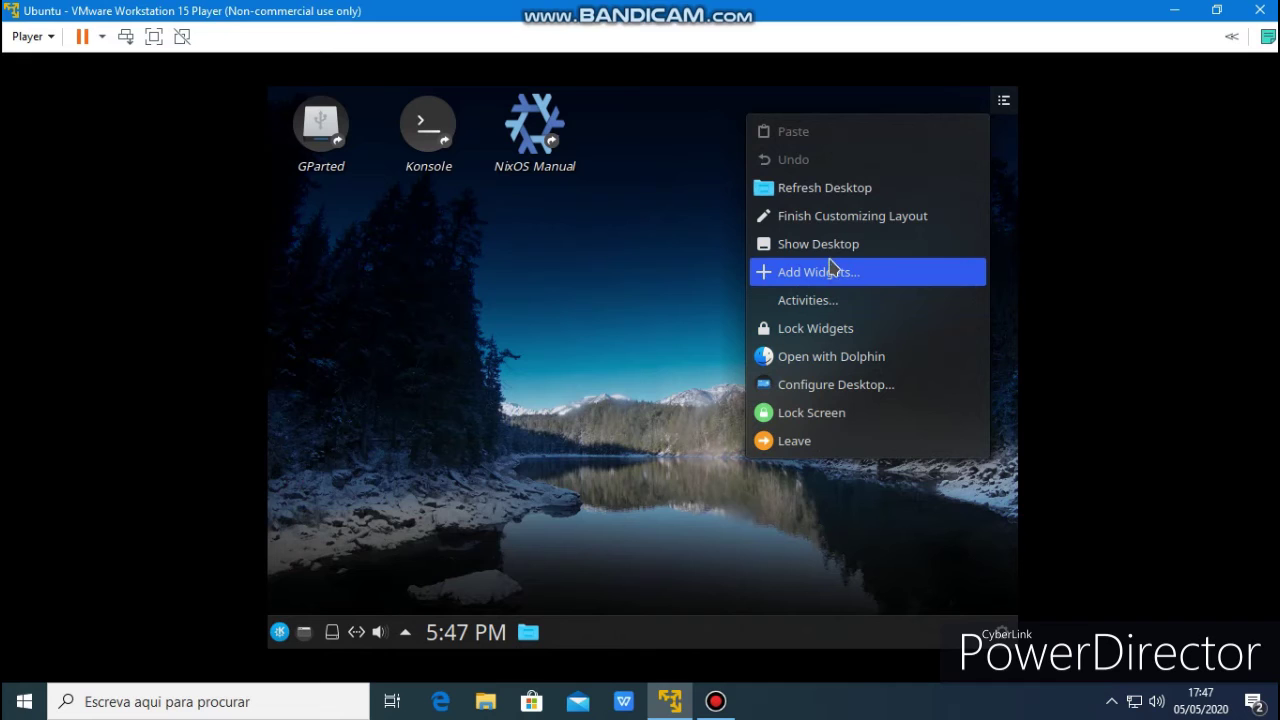
pyautogui.click(827, 228)
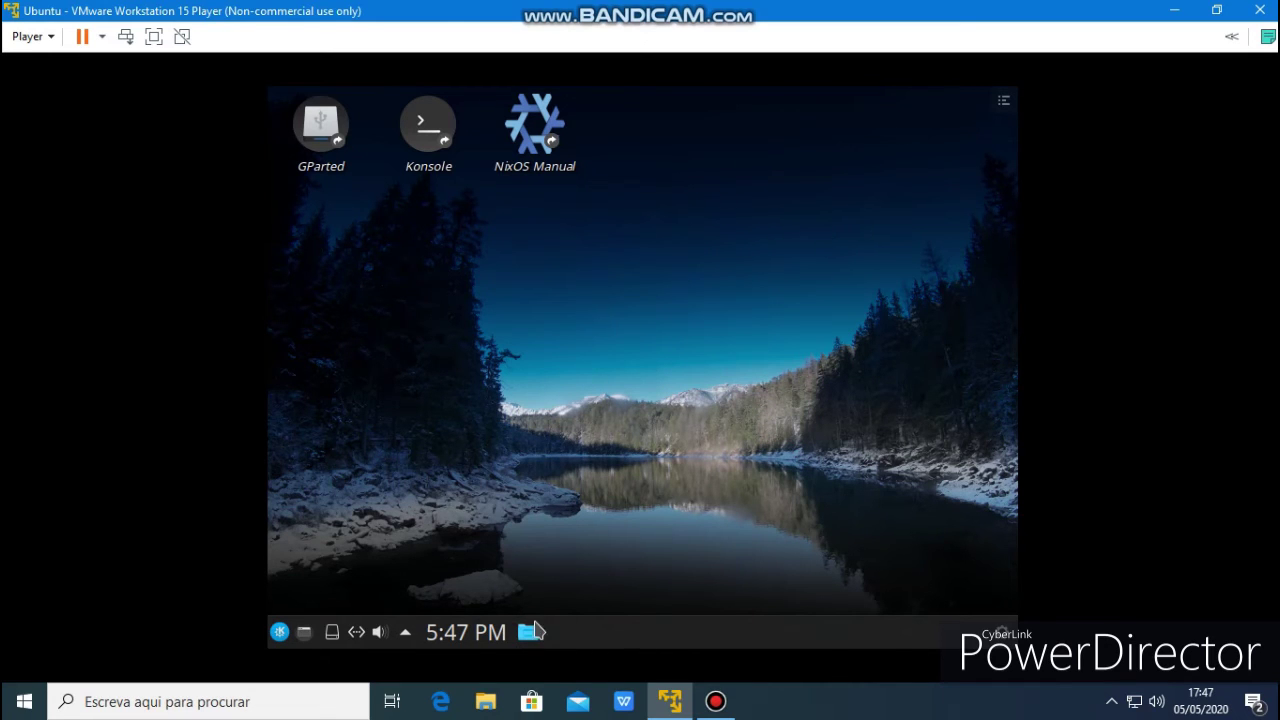
# Browse the System applications, open XTerm to look at it and close it again
pyautogui.click(280, 632)
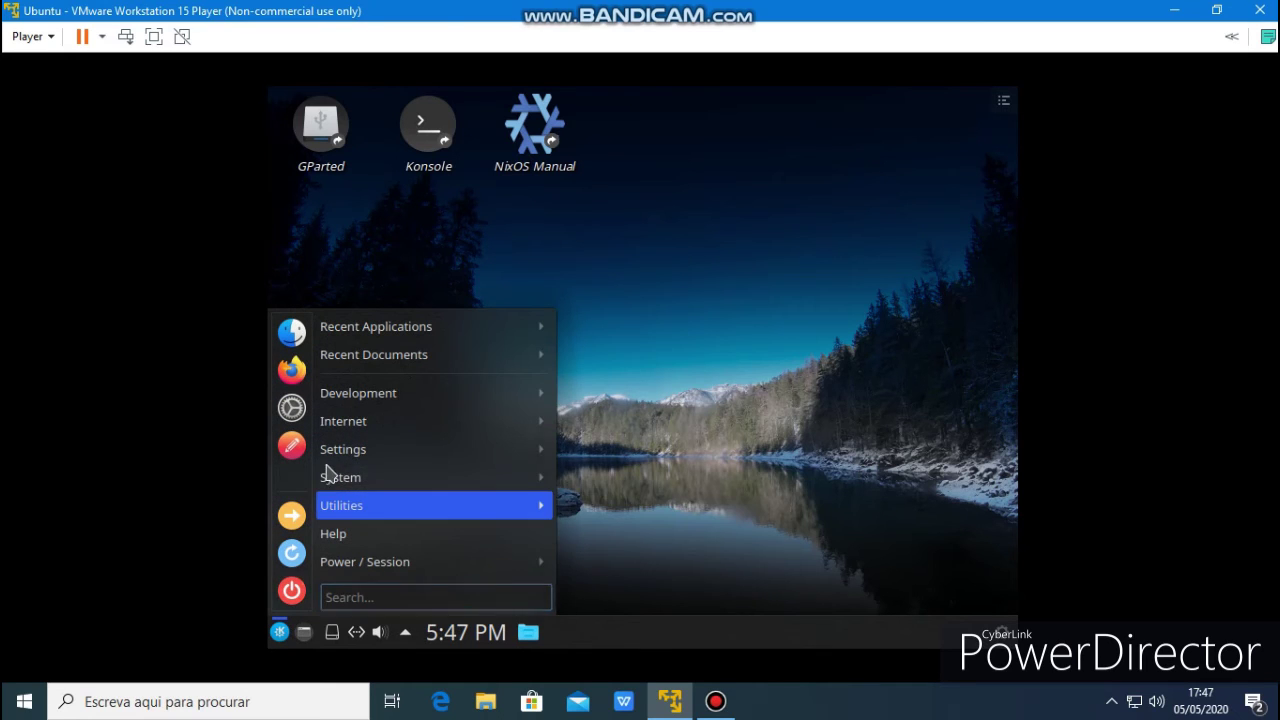
pyautogui.moveTo(328, 470)
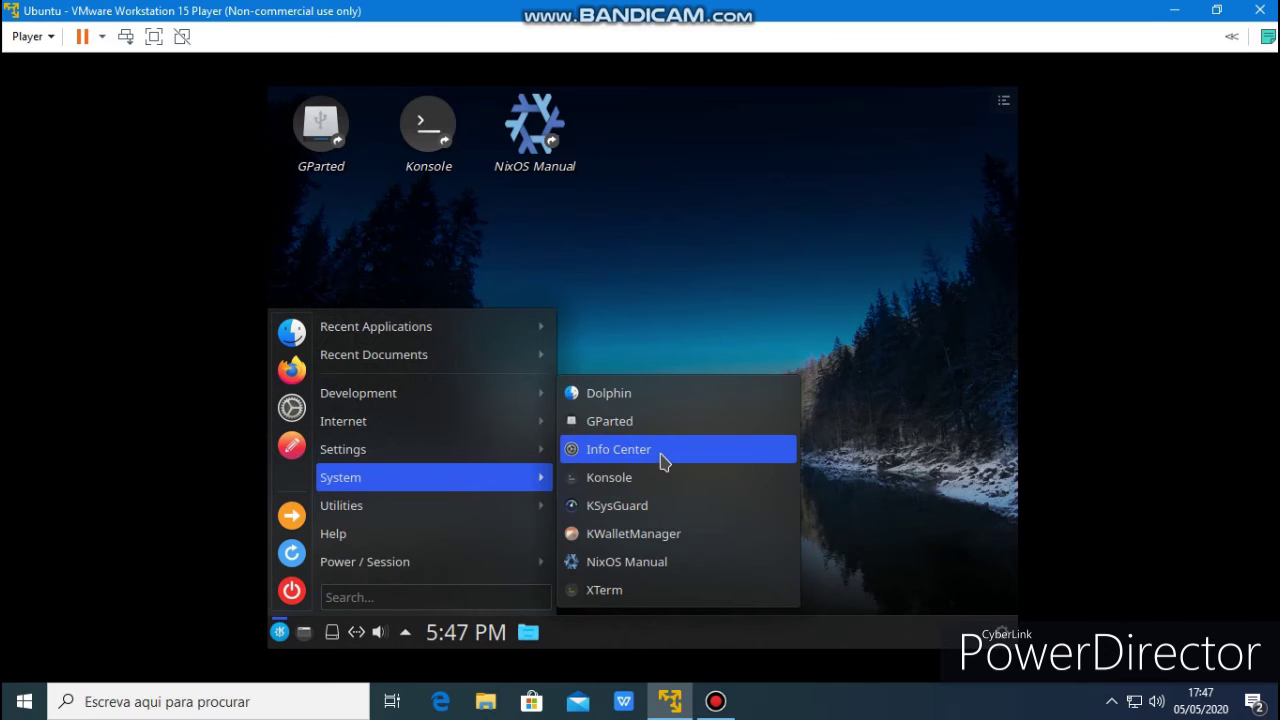
pyautogui.click(640, 600)
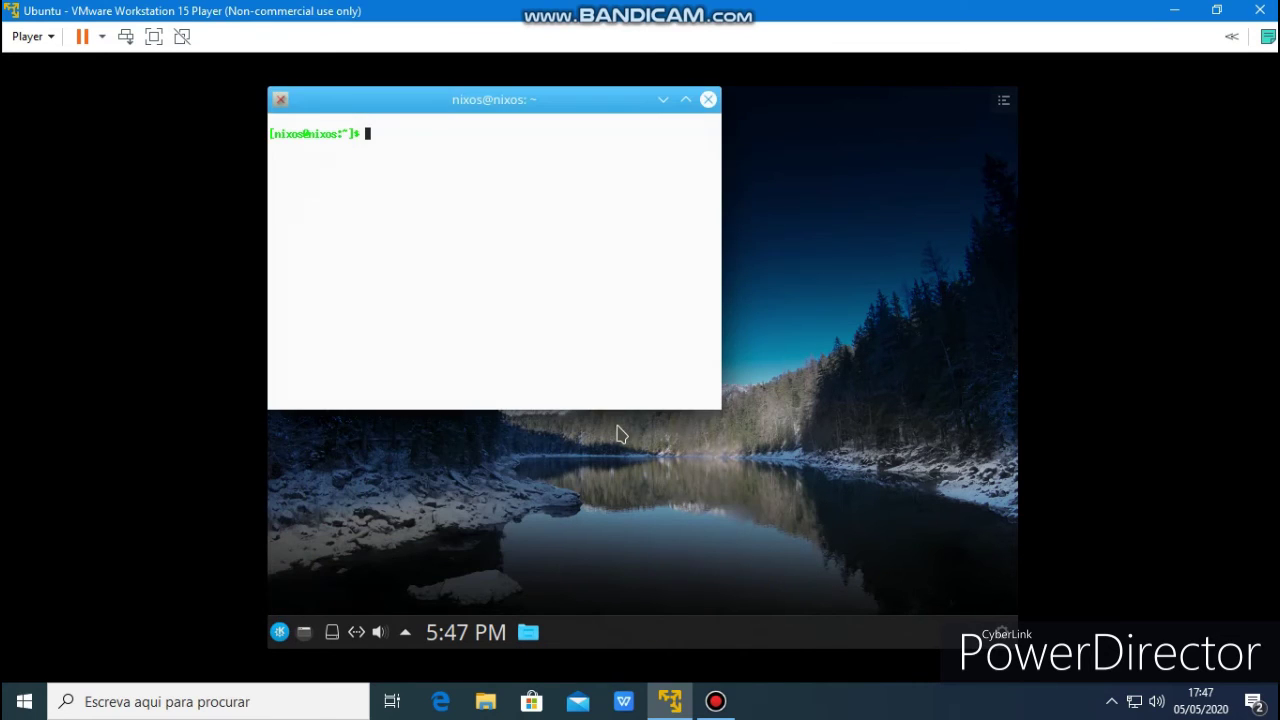
pyautogui.click(707, 101)
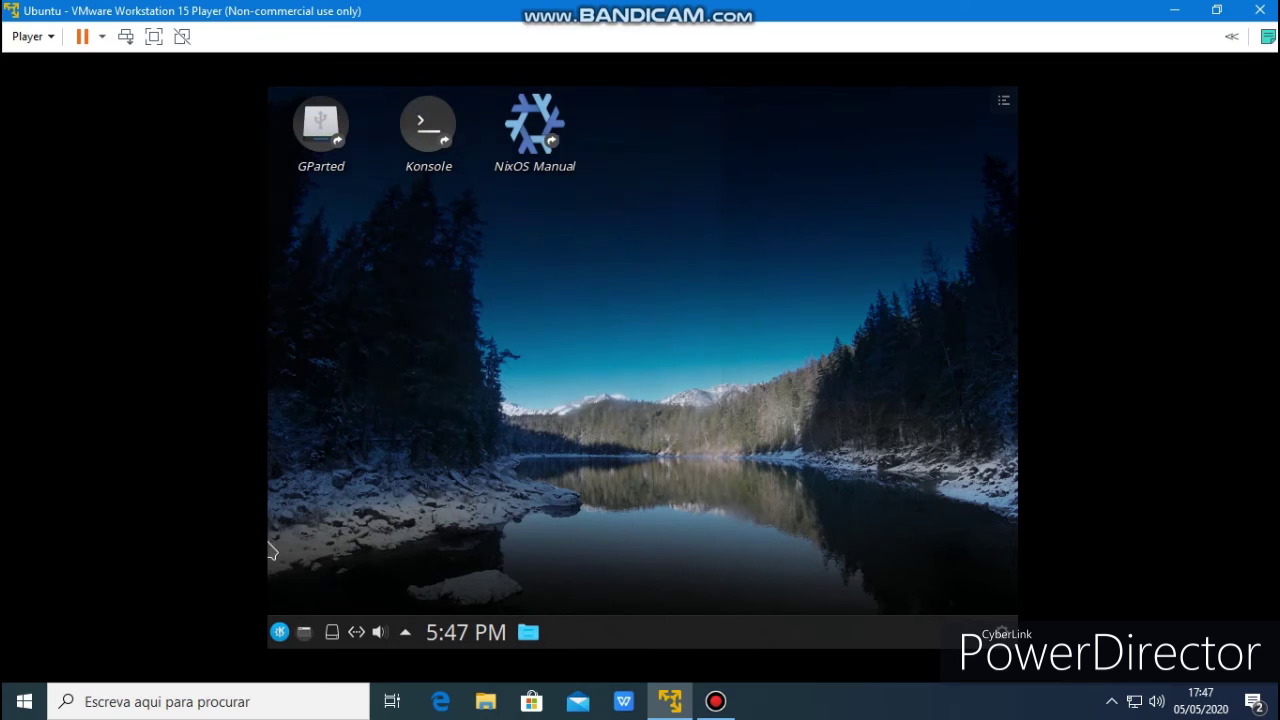
# Open the Window Decorations settings in System Settings and install McMojave Aurorae from the downloadable decorations
pyautogui.click(280, 634)
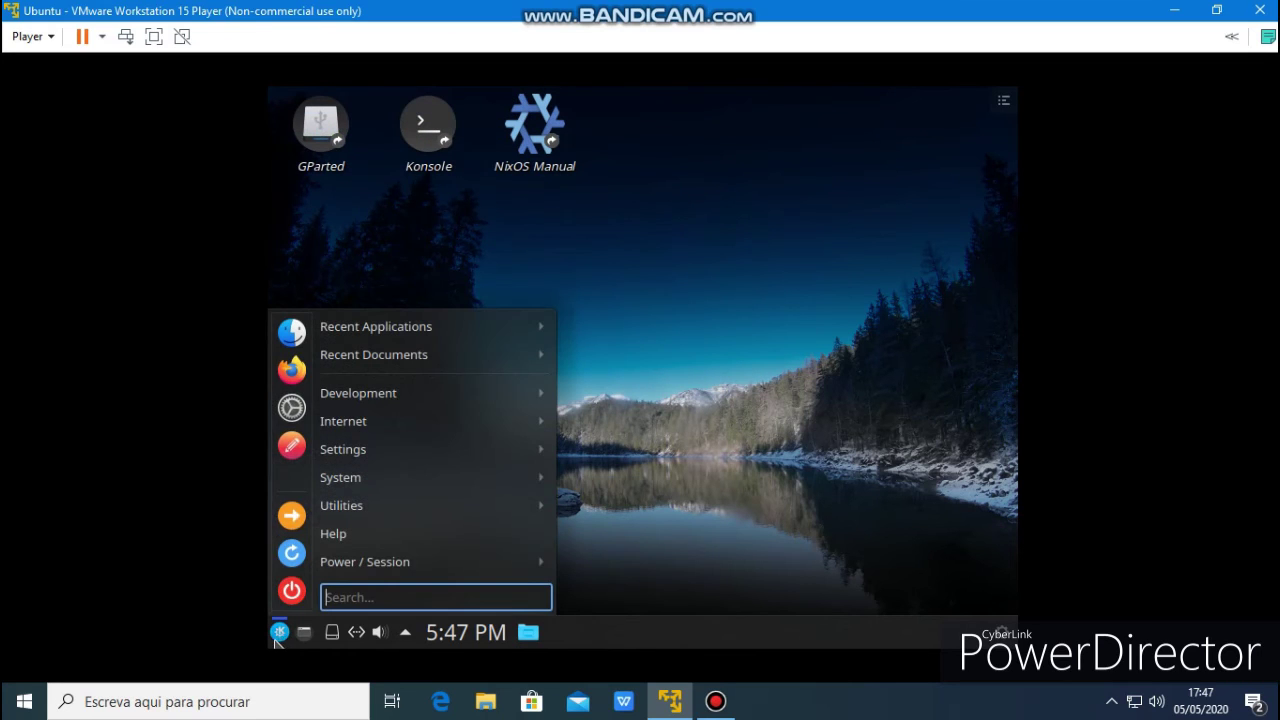
pyautogui.click(300, 420)
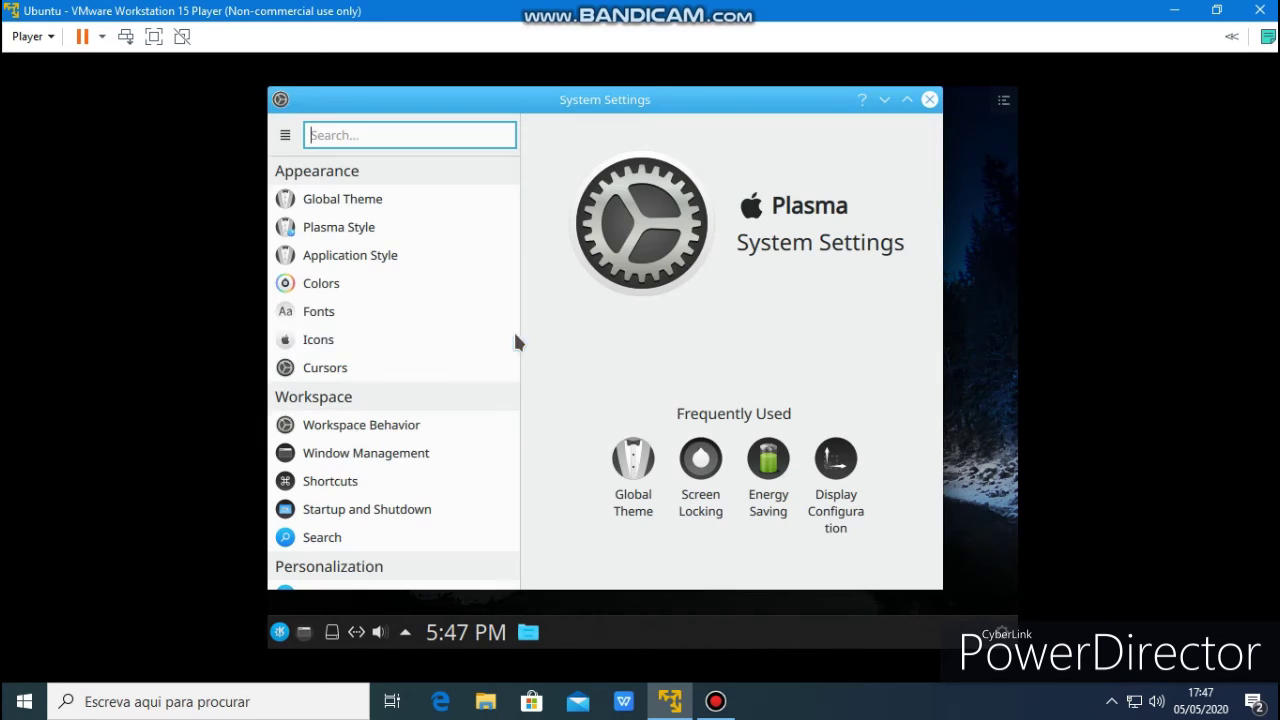
pyautogui.click(422, 257)
pyautogui.click(431, 205)
pyautogui.click(425, 228)
pyautogui.scroll(-5, 807, 363)
pyautogui.click(786, 506)
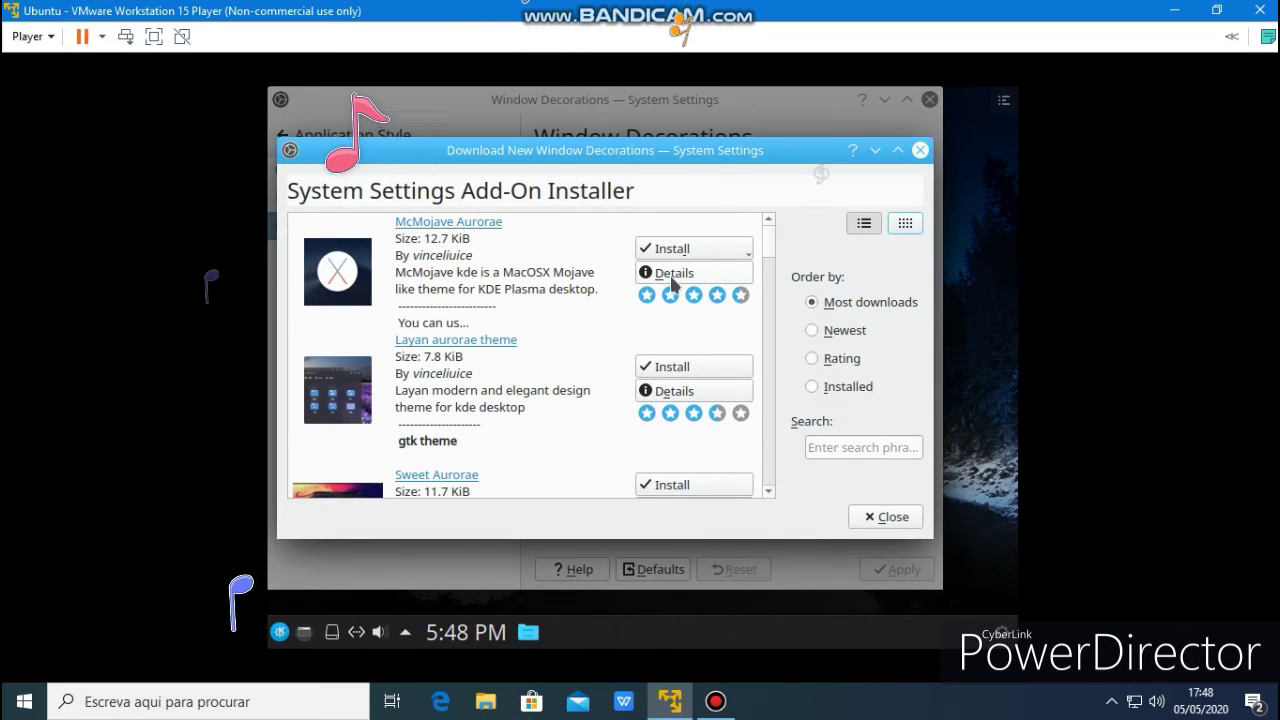
pyautogui.click(695, 249)
pyautogui.click(718, 274)
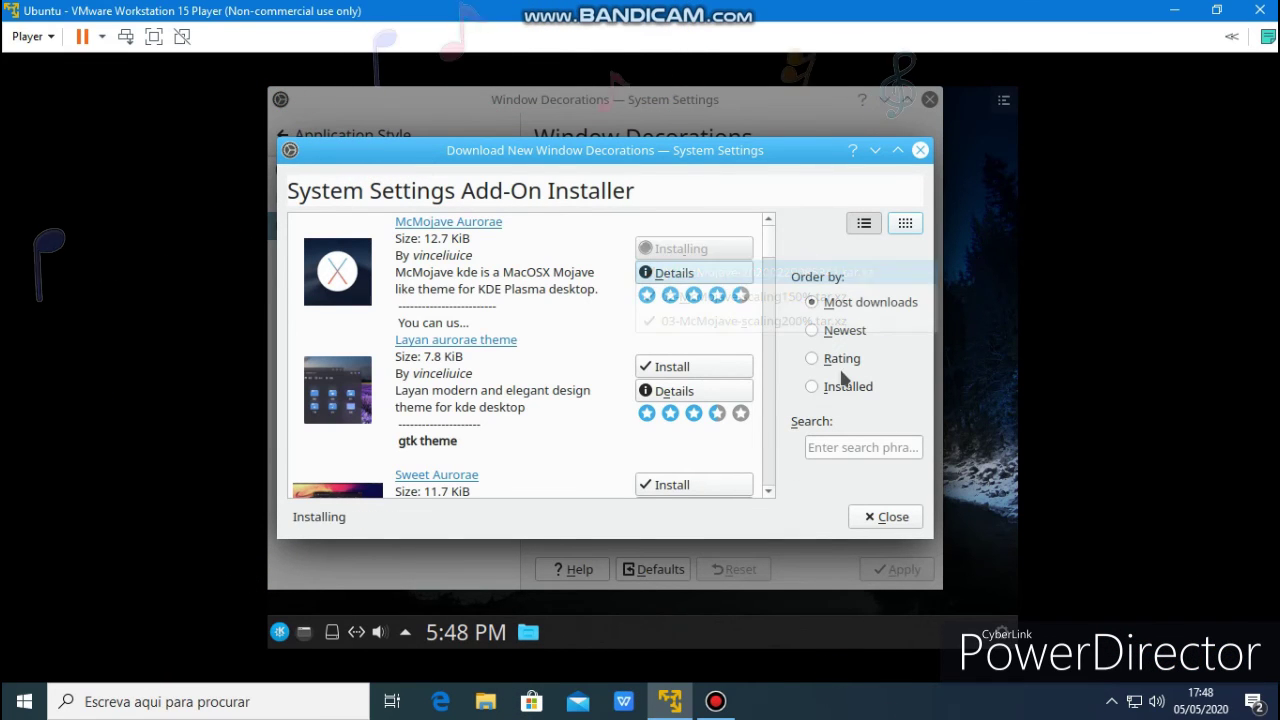
# Browse further downloadable window decorations, install Blur-Glassy-v2 and close the add-on installer
pyautogui.scroll(-4, 736, 370)
pyautogui.scroll(-10, 720, 378)
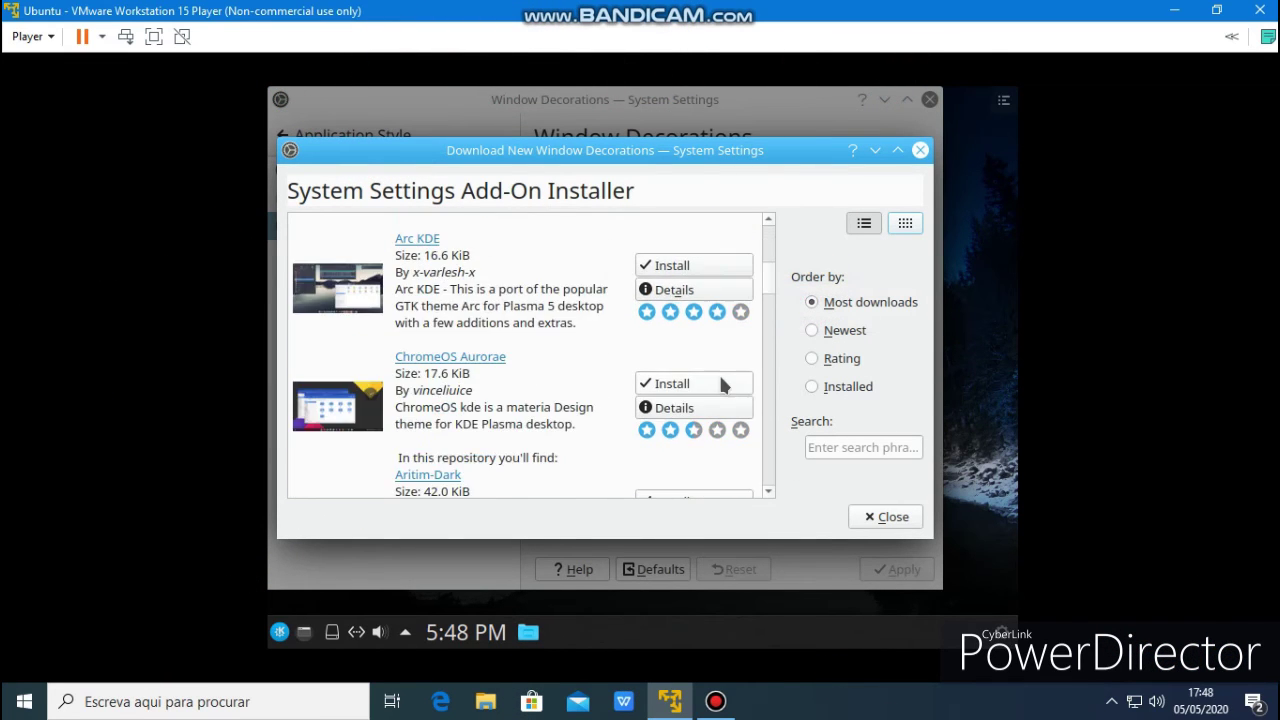
pyautogui.scroll(-3, 715, 376)
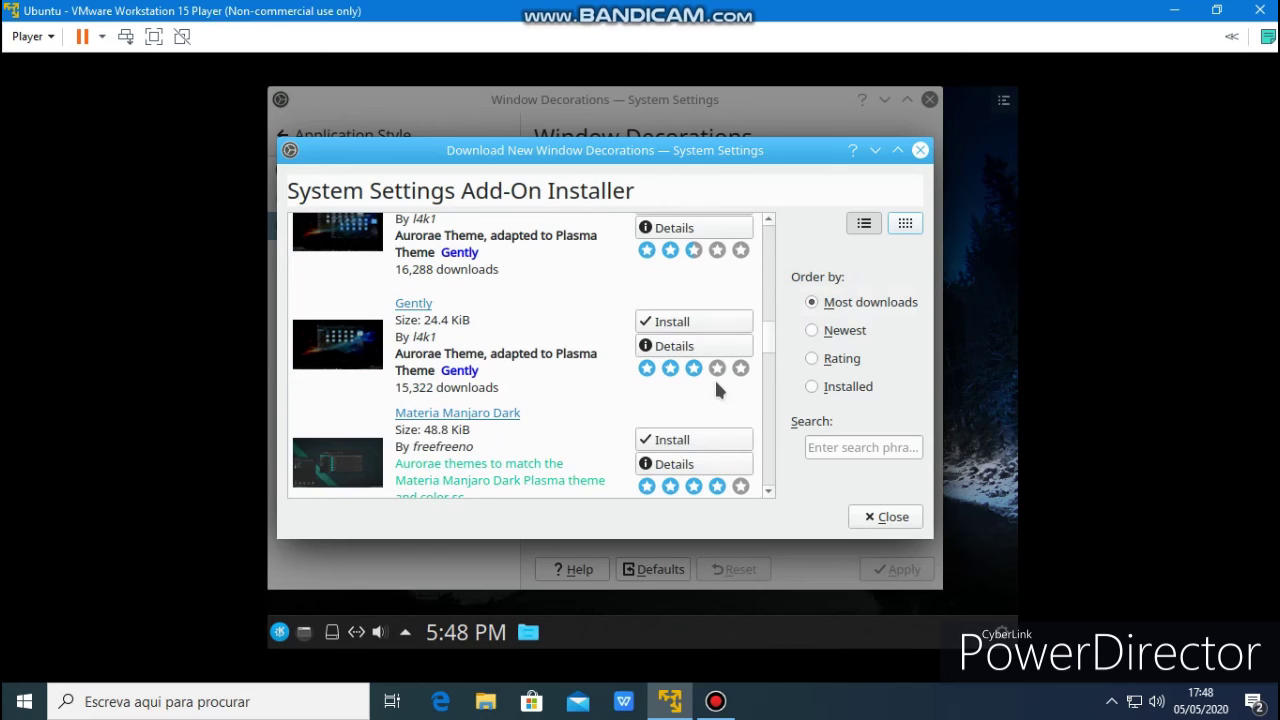
pyautogui.scroll(-2, 714, 377)
pyautogui.scroll(-5, 712, 379)
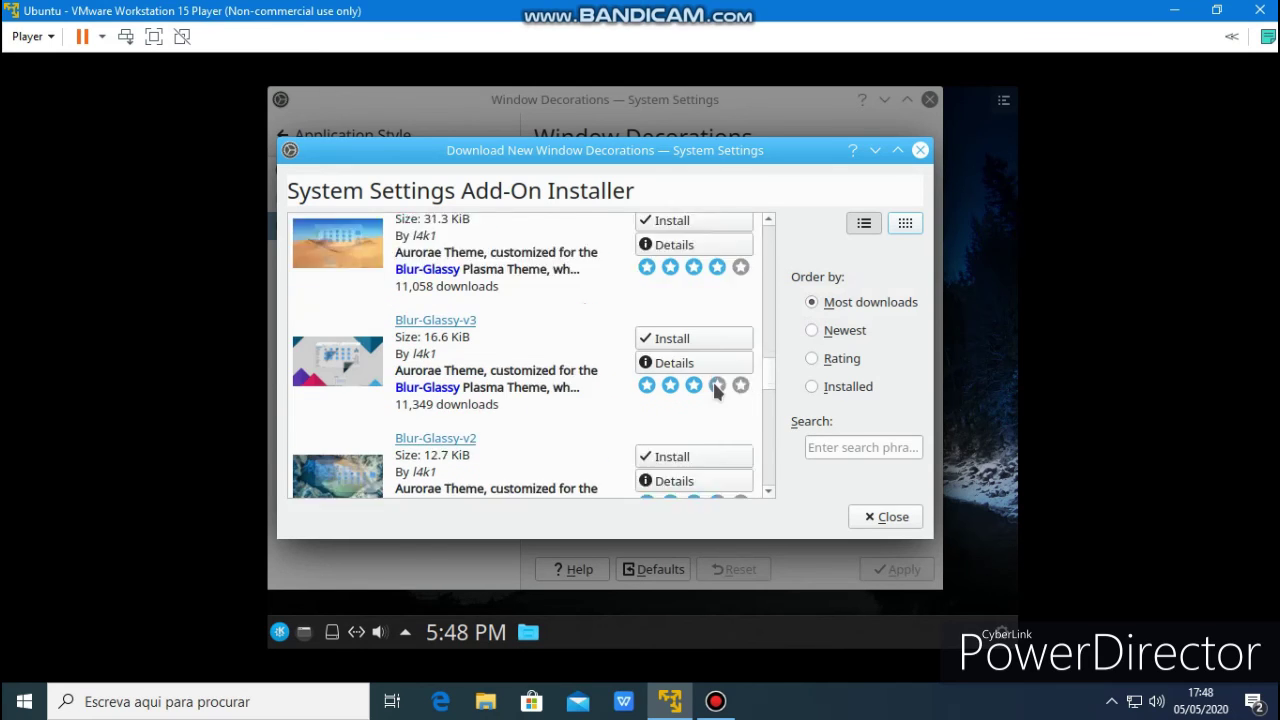
pyautogui.click(711, 398)
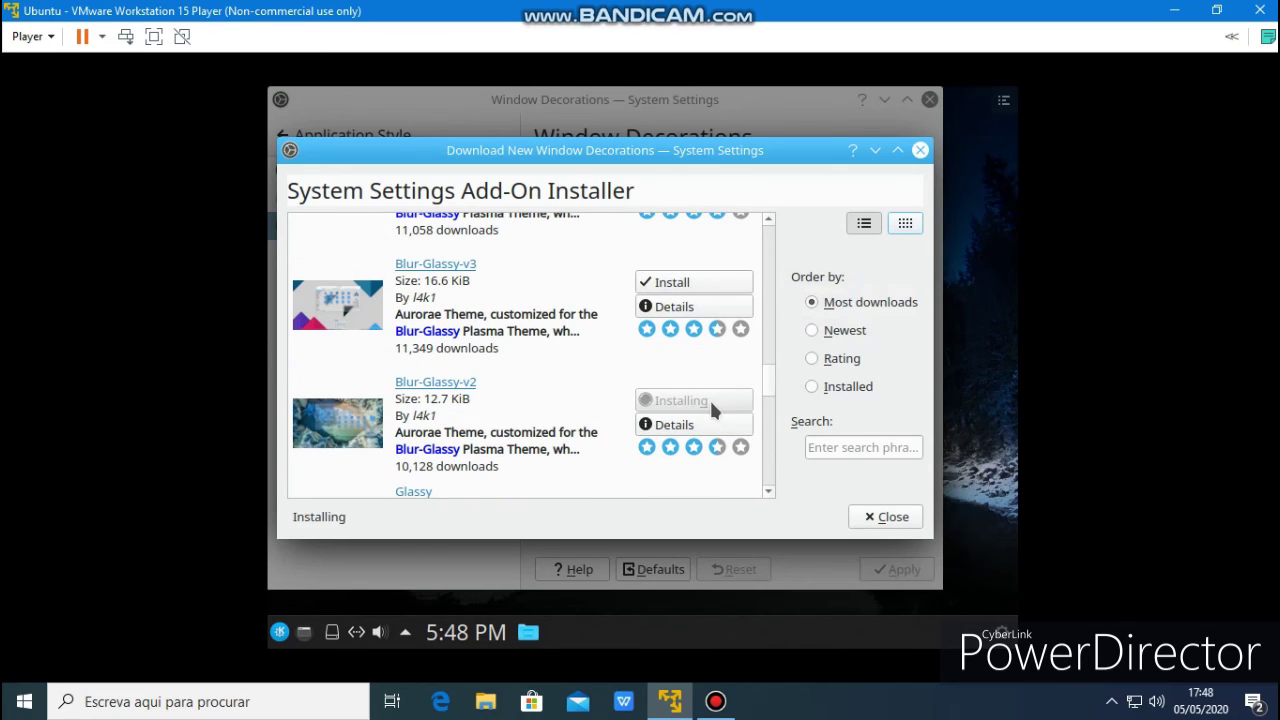
pyautogui.click(876, 517)
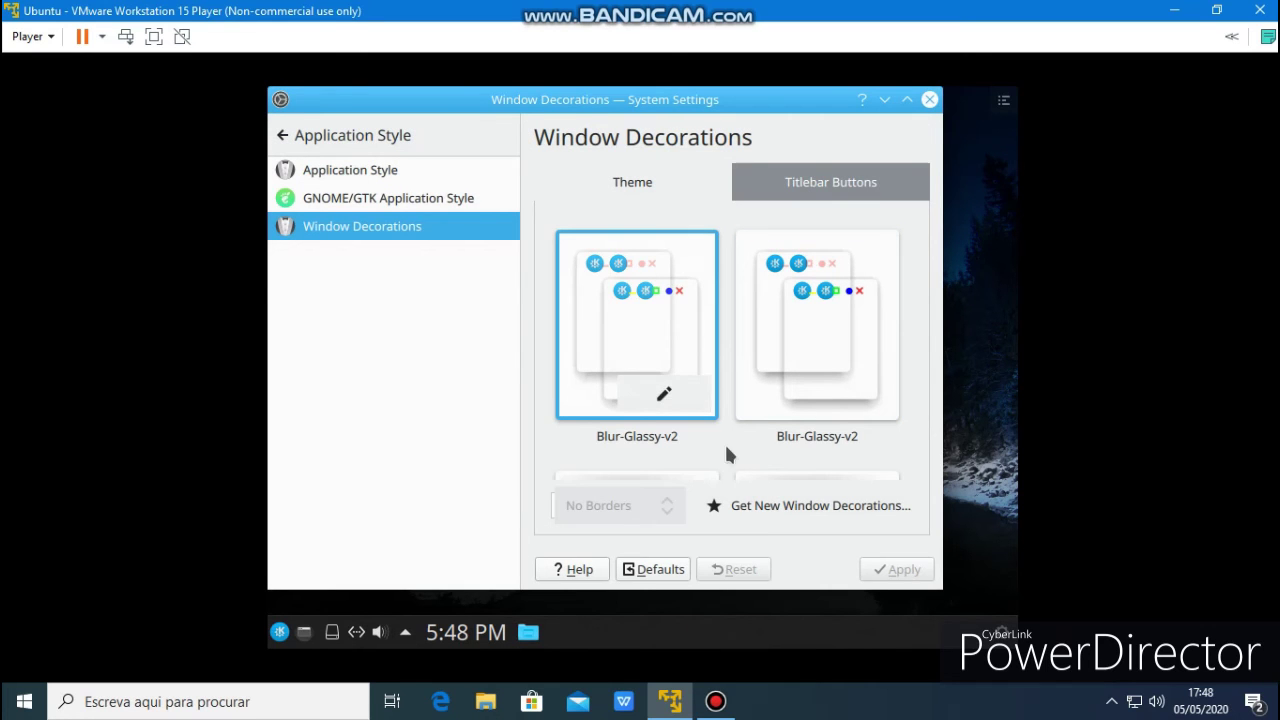
# Select the dark McMojave window decoration and apply it
pyautogui.scroll(-5, 790, 310)
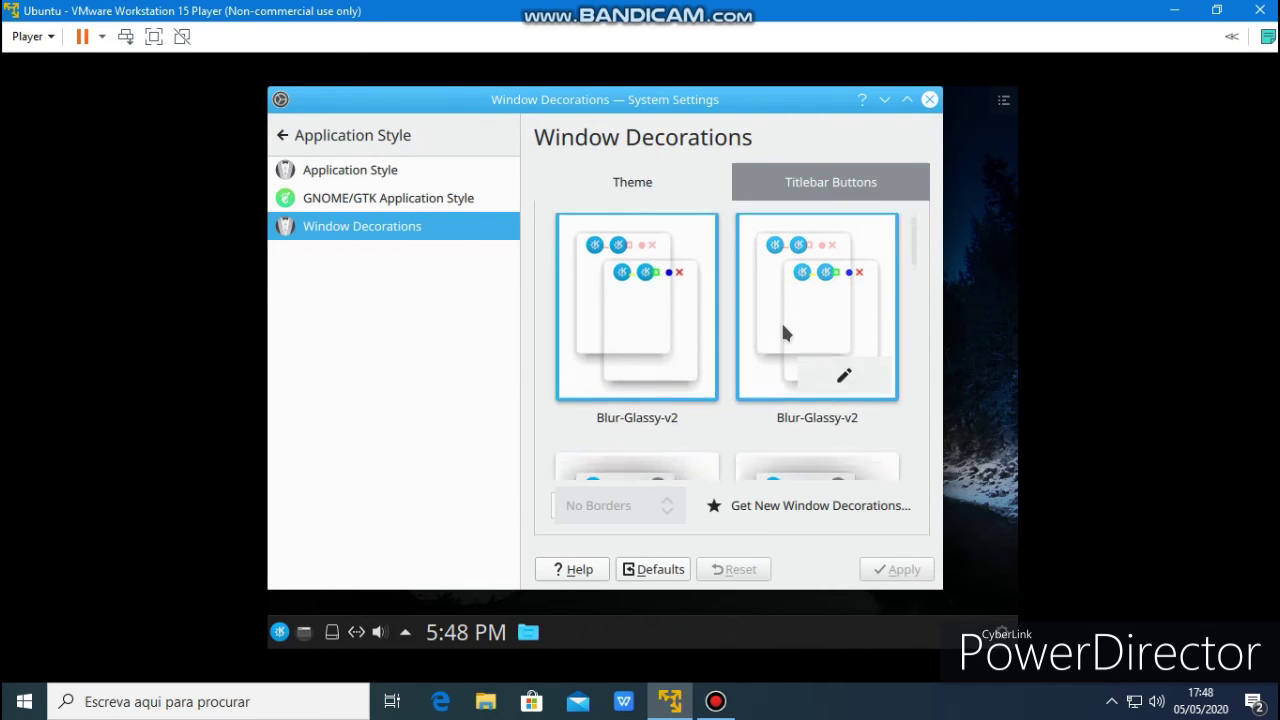
pyautogui.click(800, 303)
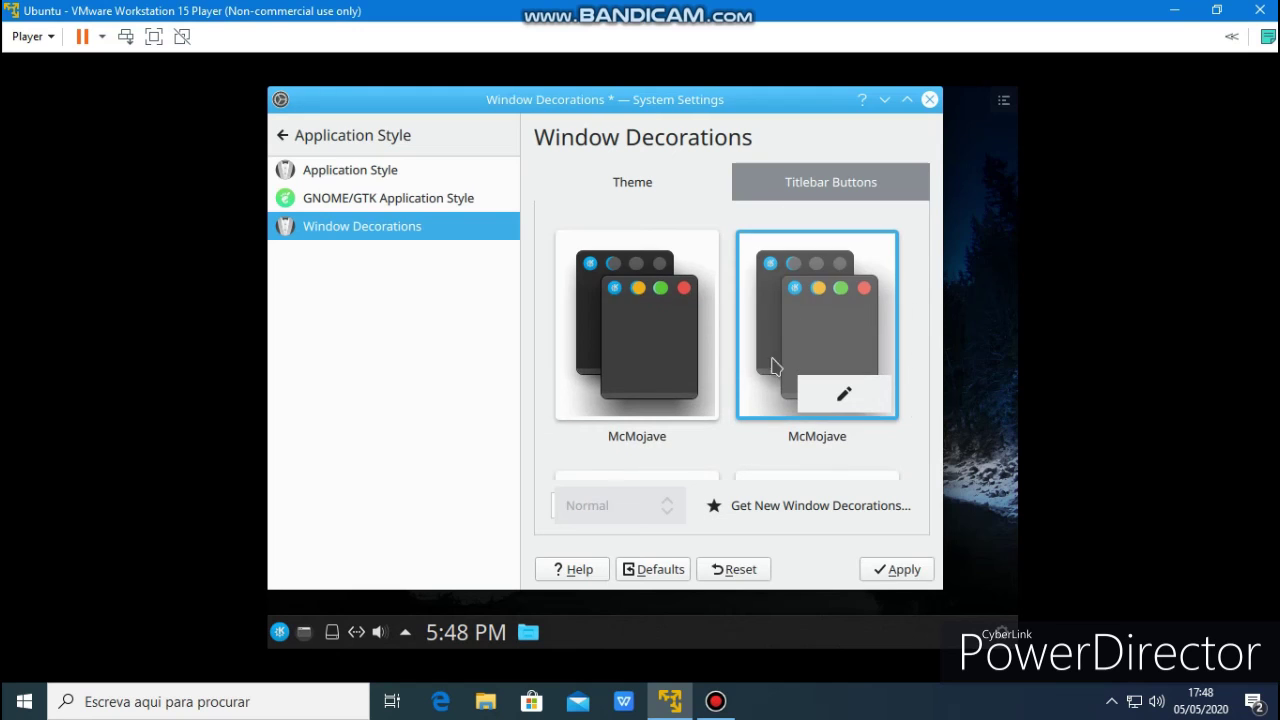
pyautogui.click(884, 570)
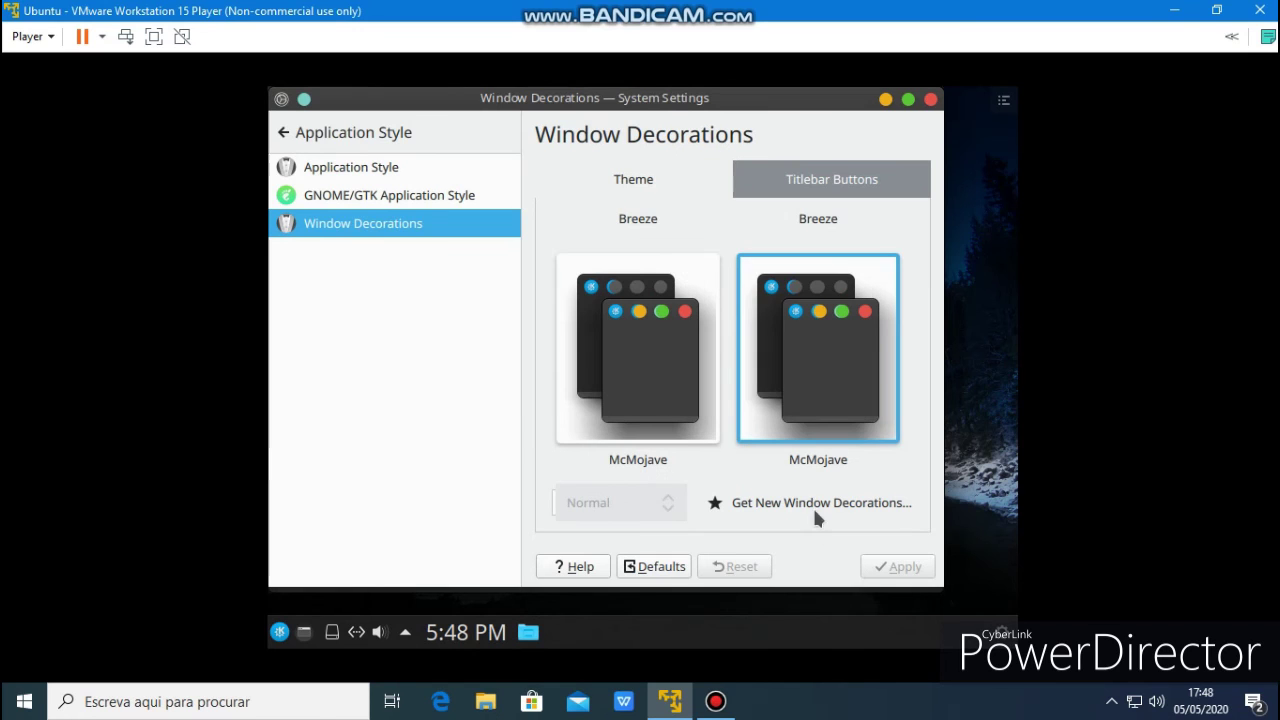
# Switch the window decoration to McMojave-light and apply it
pyautogui.scroll(-5, 772, 329)
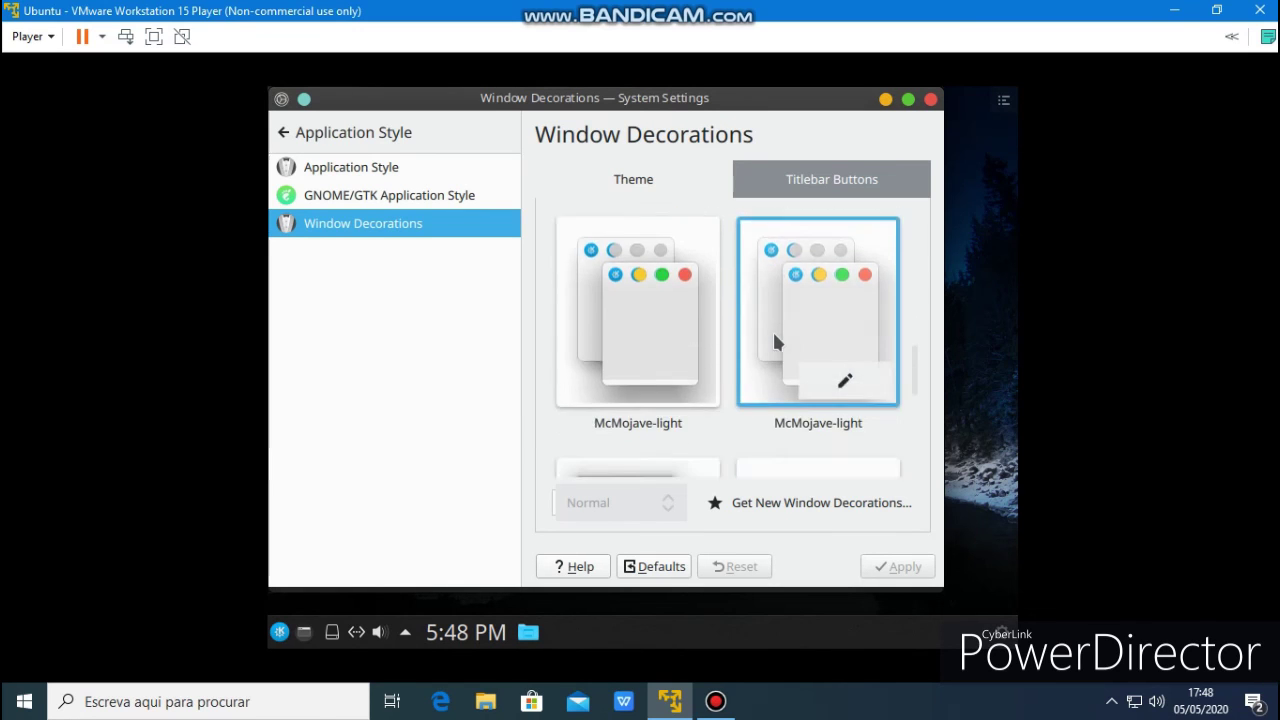
pyautogui.scroll(3, 772, 329)
pyautogui.scroll(2, 772, 324)
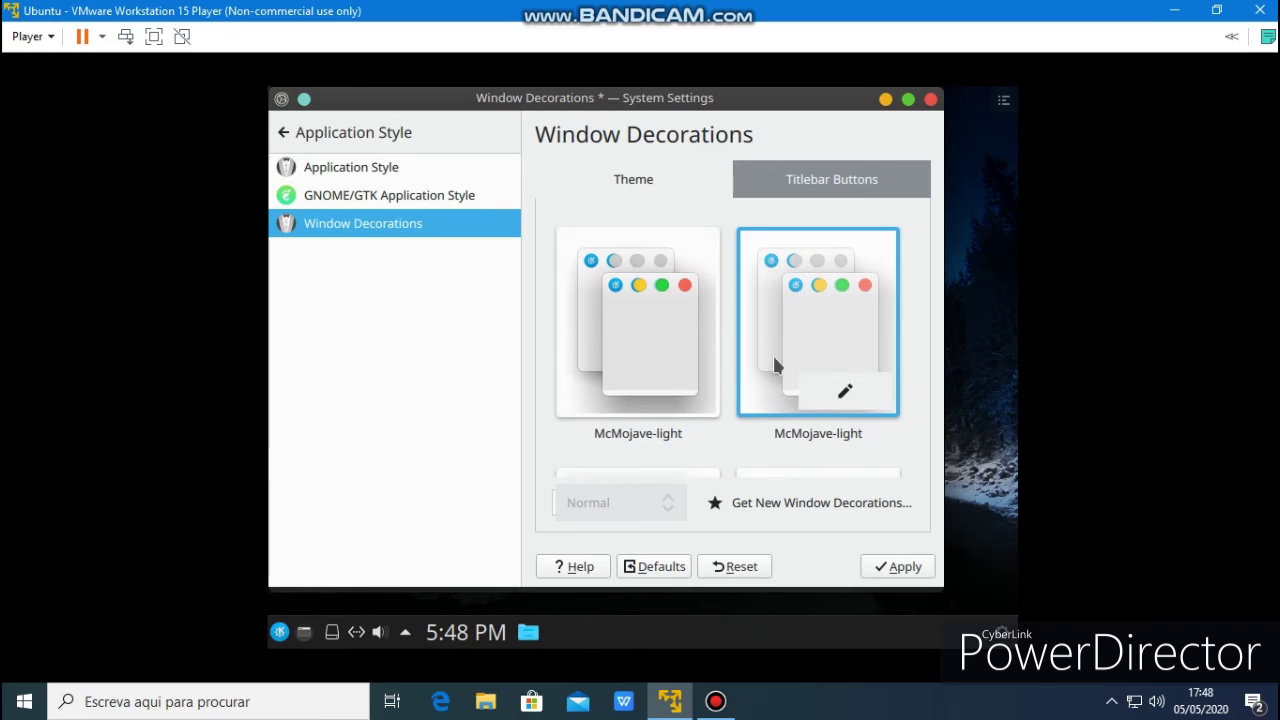
pyautogui.click(884, 568)
pyautogui.scroll(1, 838, 313)
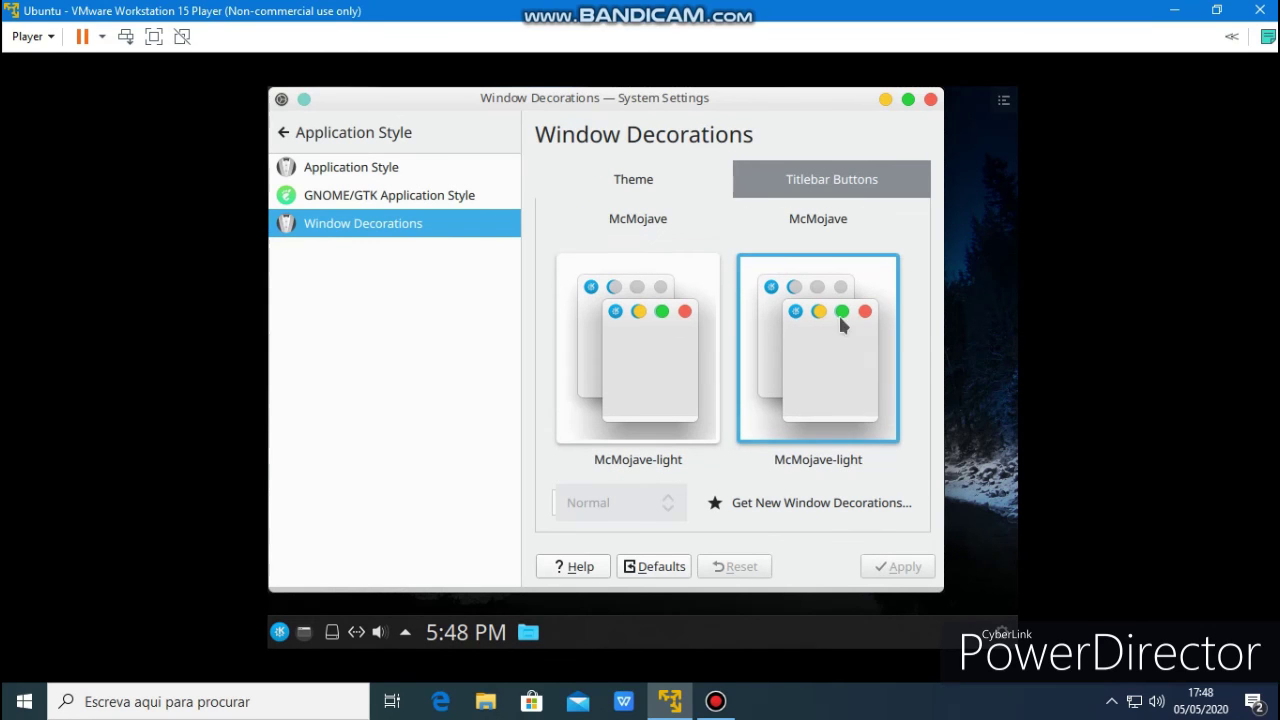
# Close System Settings and open Konsole from the desktop to view the new window decoration
pyautogui.click(930, 100)
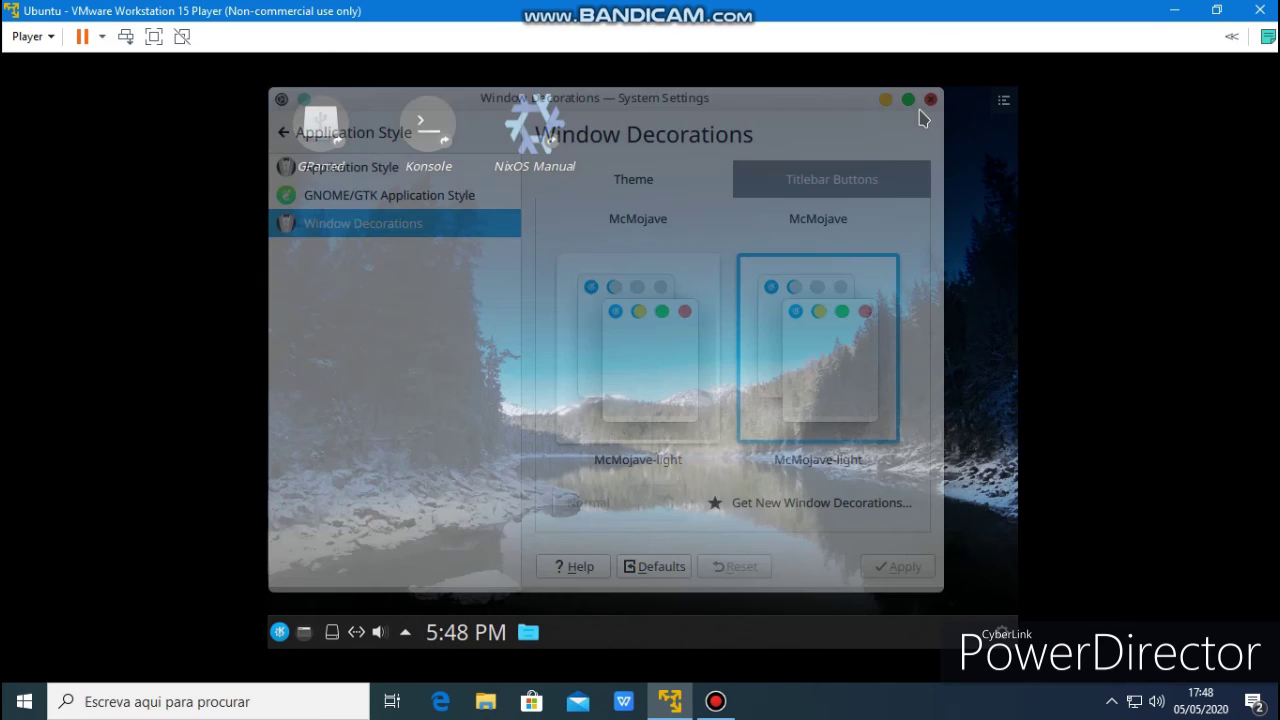
pyautogui.click(414, 163)
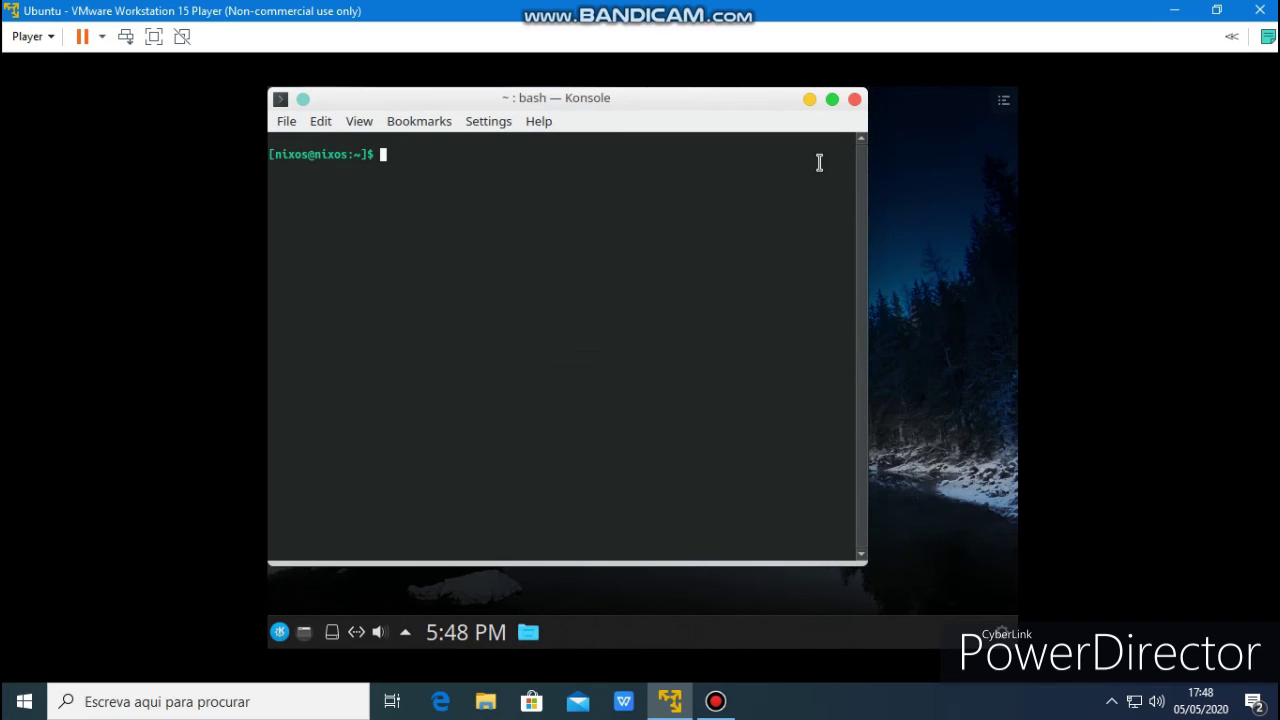
# Go to the nixos bookmark in Konsole, look through the Edit options and close the terminal
pyautogui.click(412, 124)
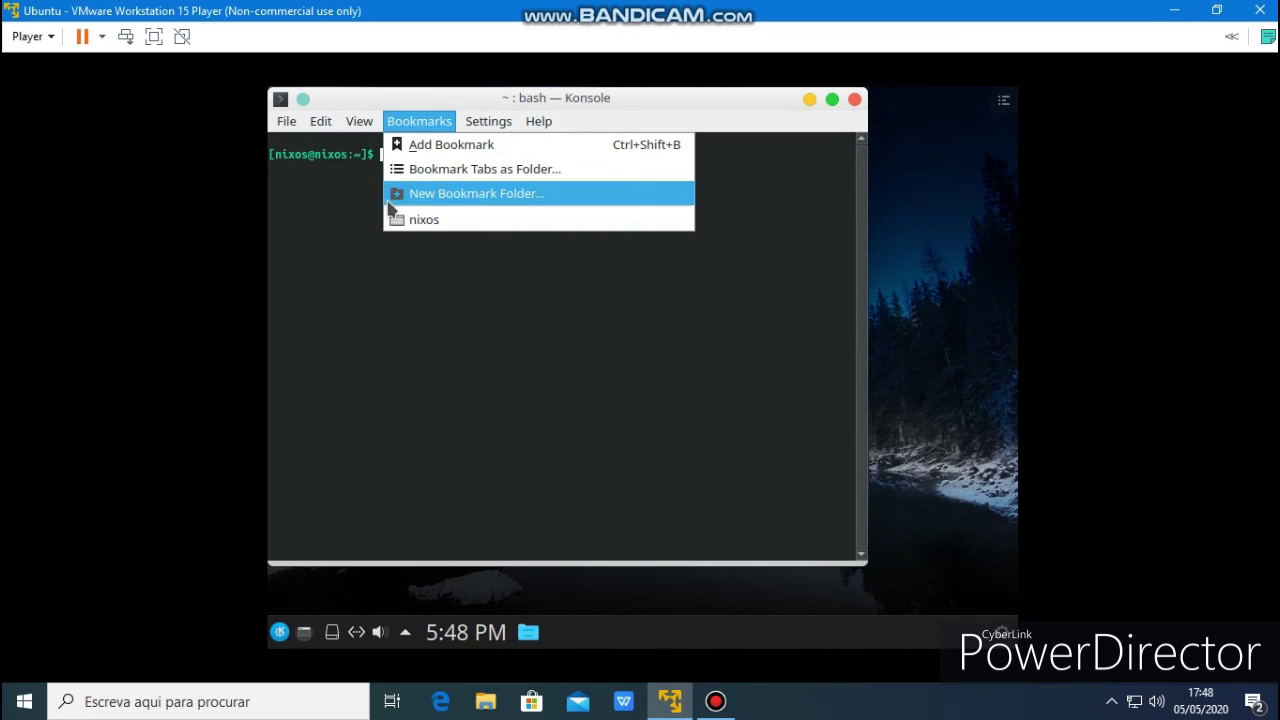
pyautogui.click(395, 222)
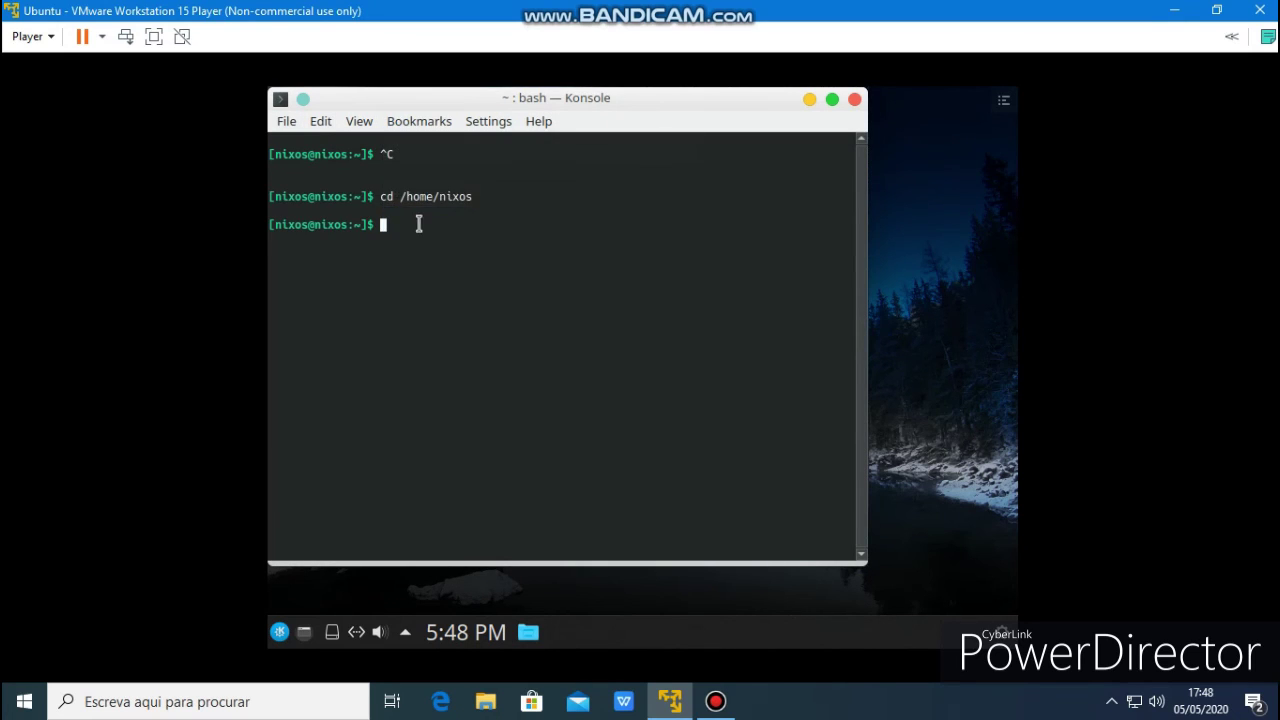
pyautogui.click(320, 121)
pyautogui.click(314, 434)
pyautogui.click(855, 99)
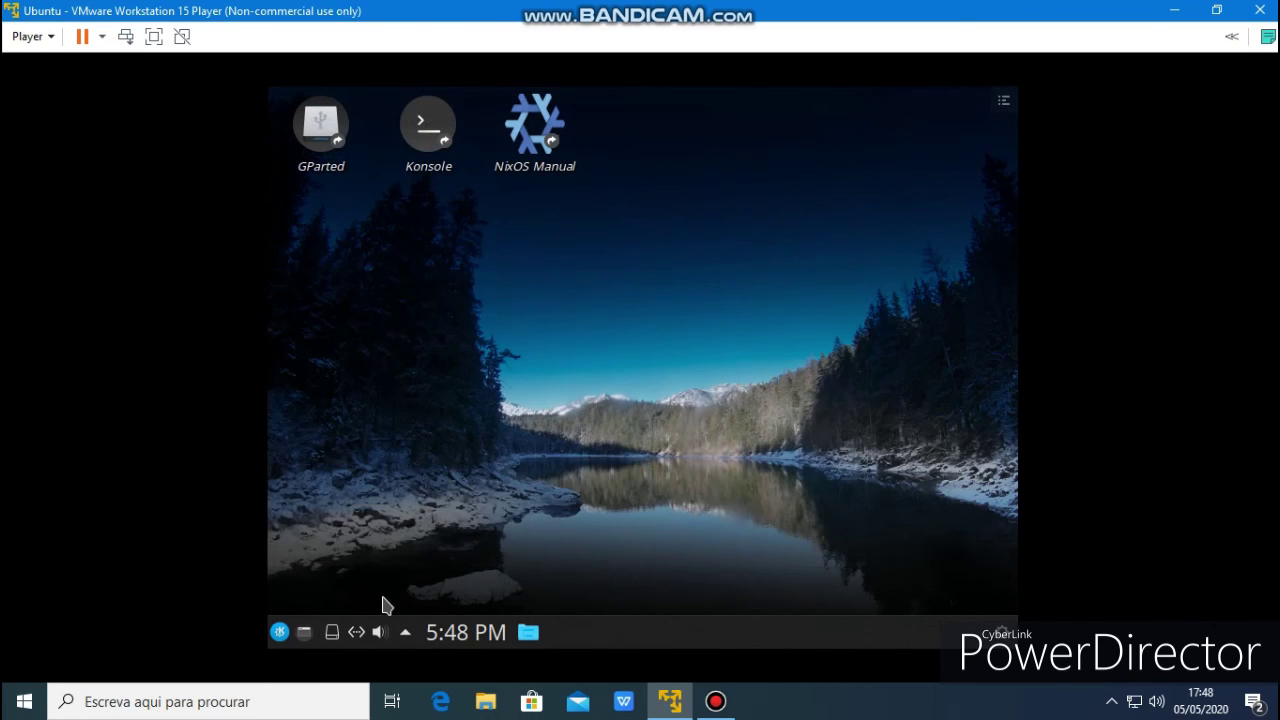
# Open System Settings, examine the System Information page for software and hardware details, and close the window
pyautogui.click(280, 631)
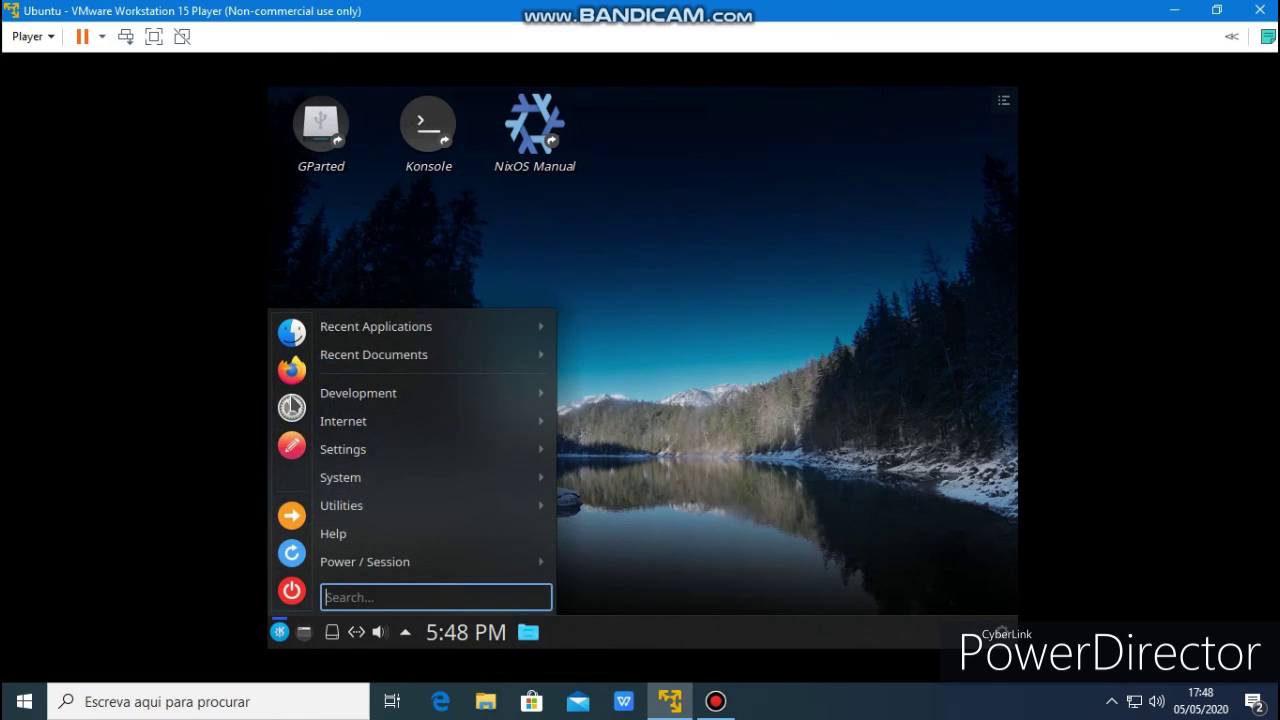
pyautogui.click(291, 407)
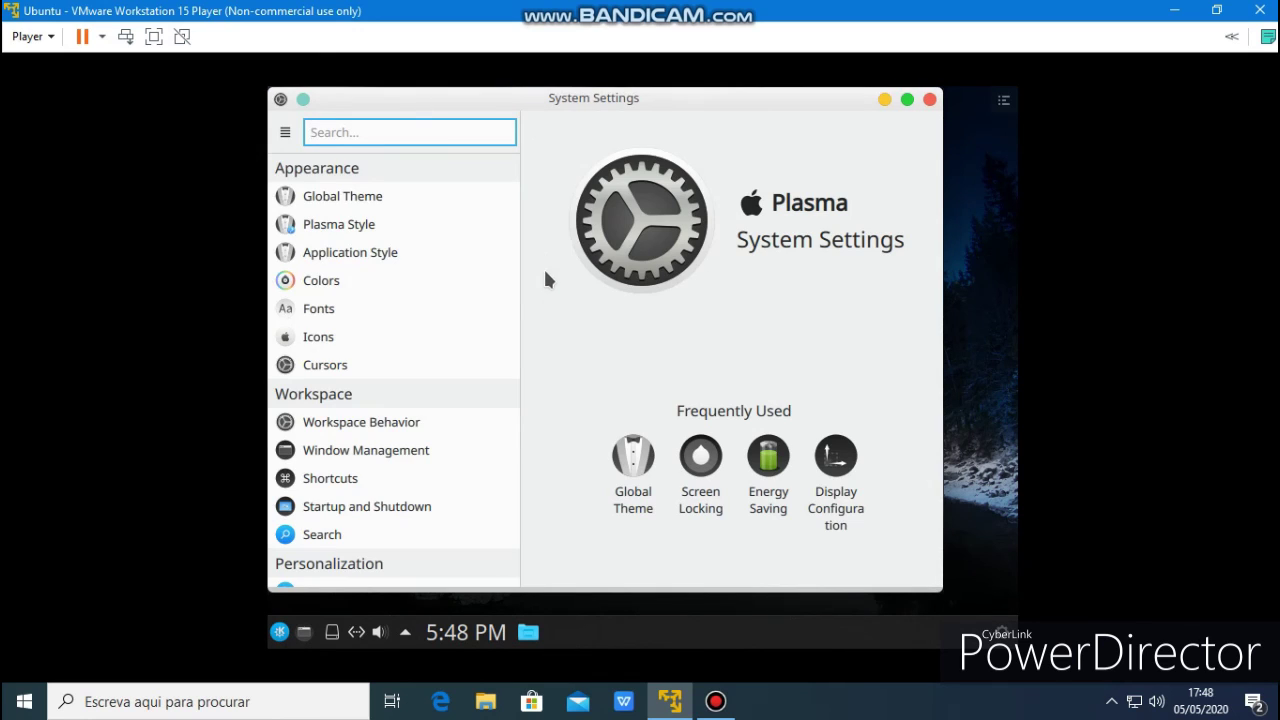
pyautogui.scroll(-10, 385, 410)
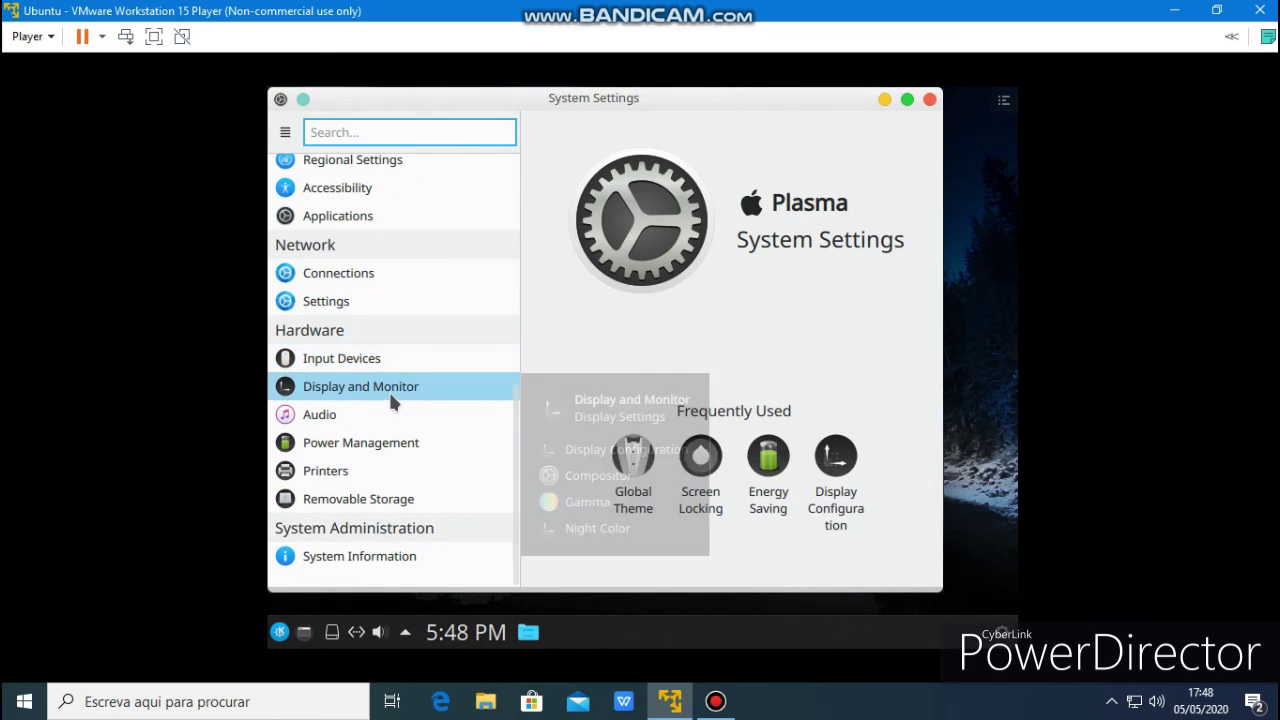
pyautogui.click(346, 558)
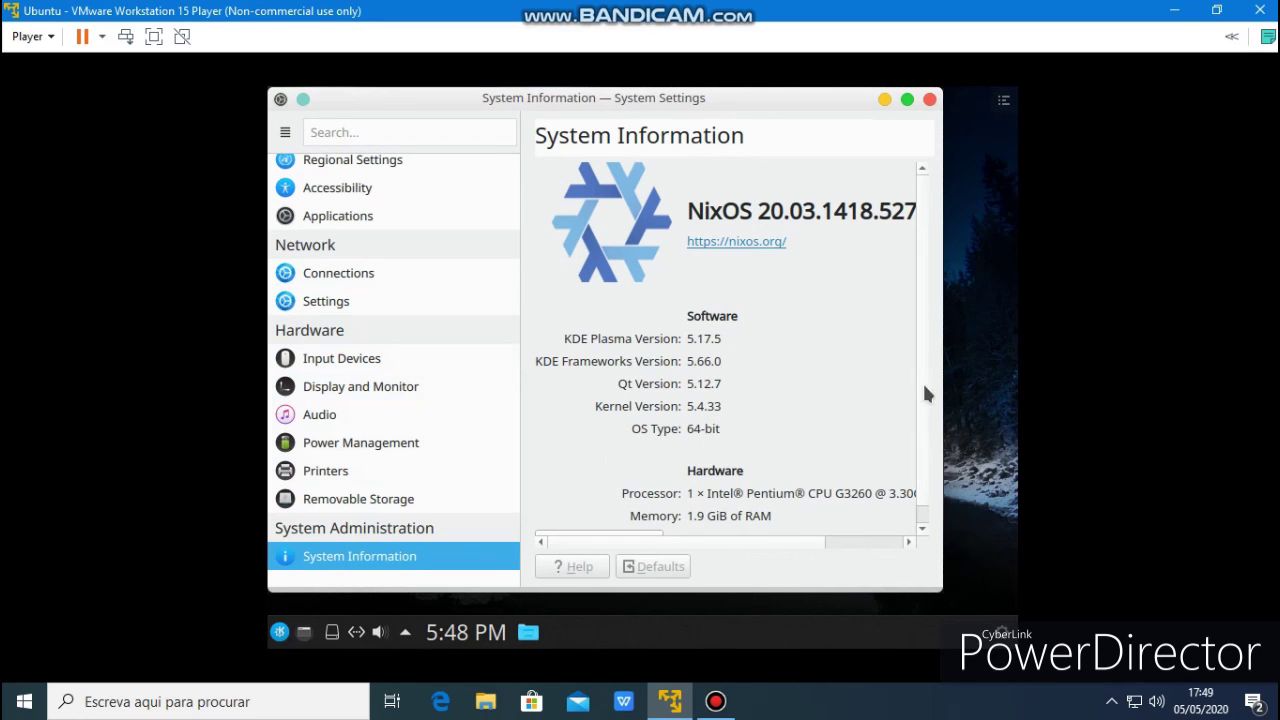
pyautogui.click(929, 100)
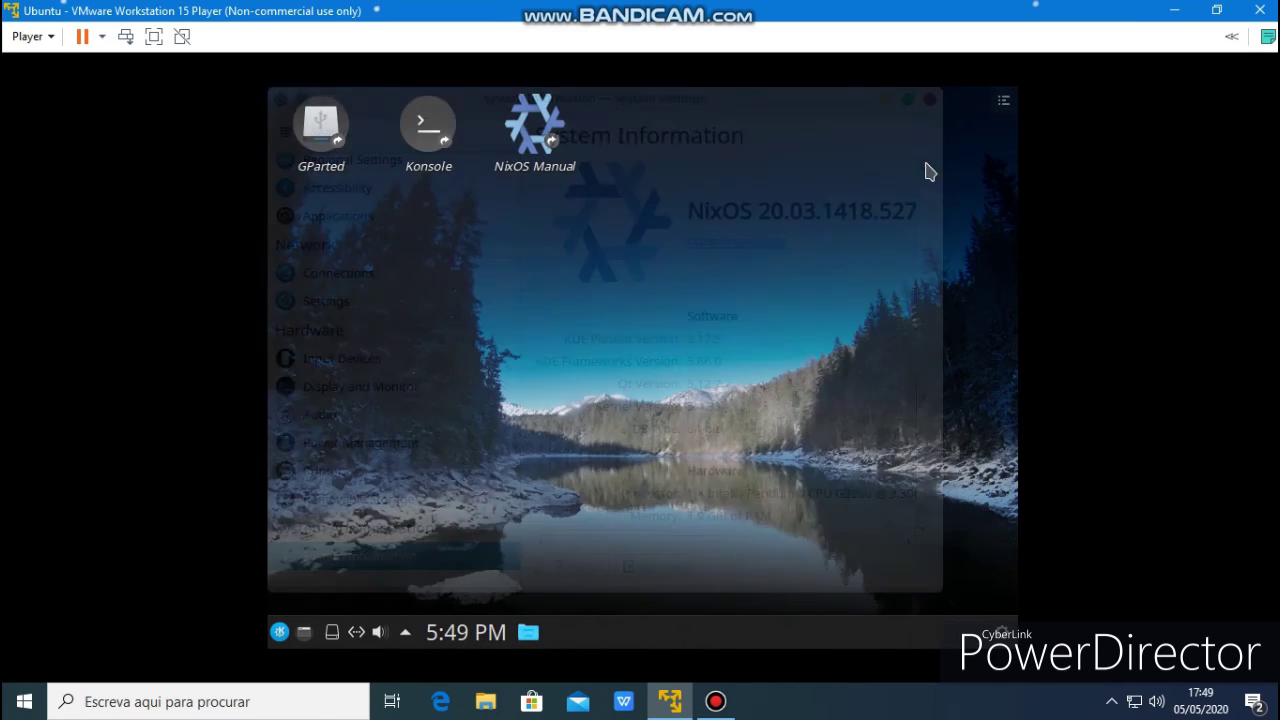